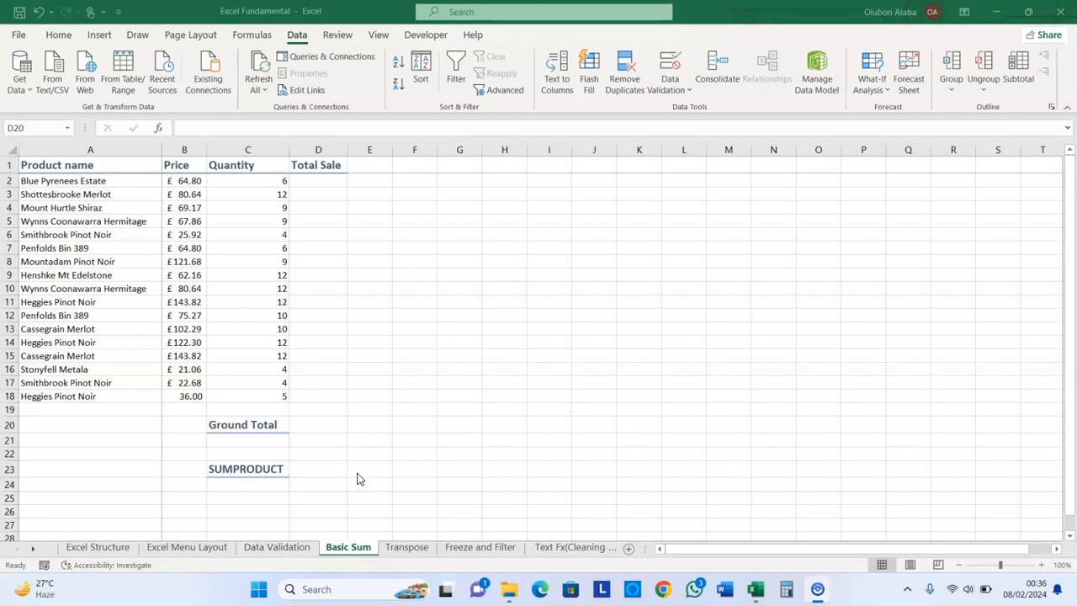
Review the Excel Structure, Excel Menu Layout and Data Validation sheets, then return to the Basic Sum sheet
left_click(114, 548)
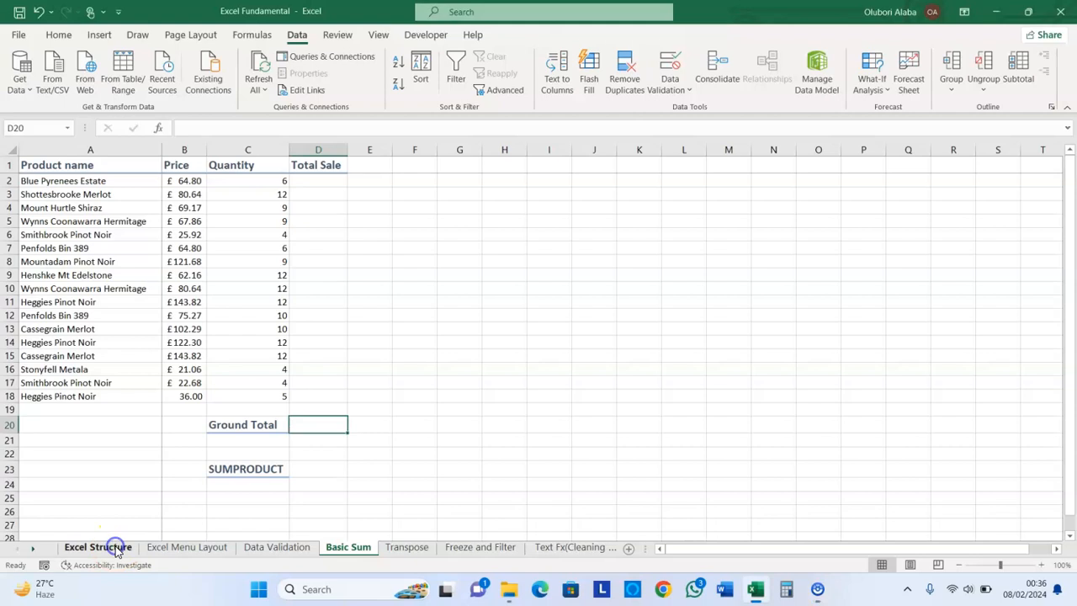
left_click(115, 549)
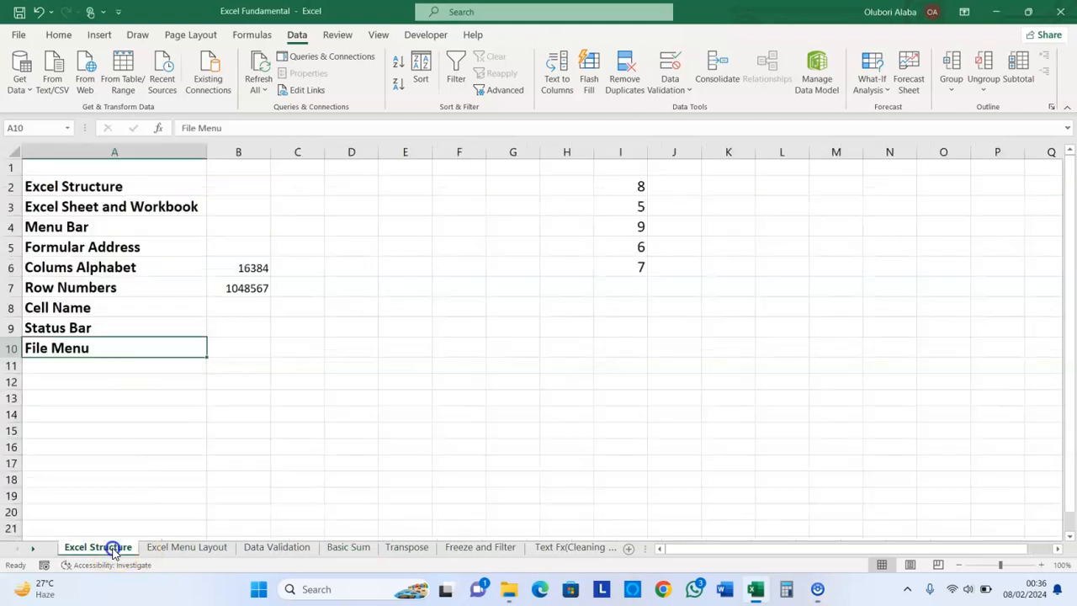
left_click(189, 548)
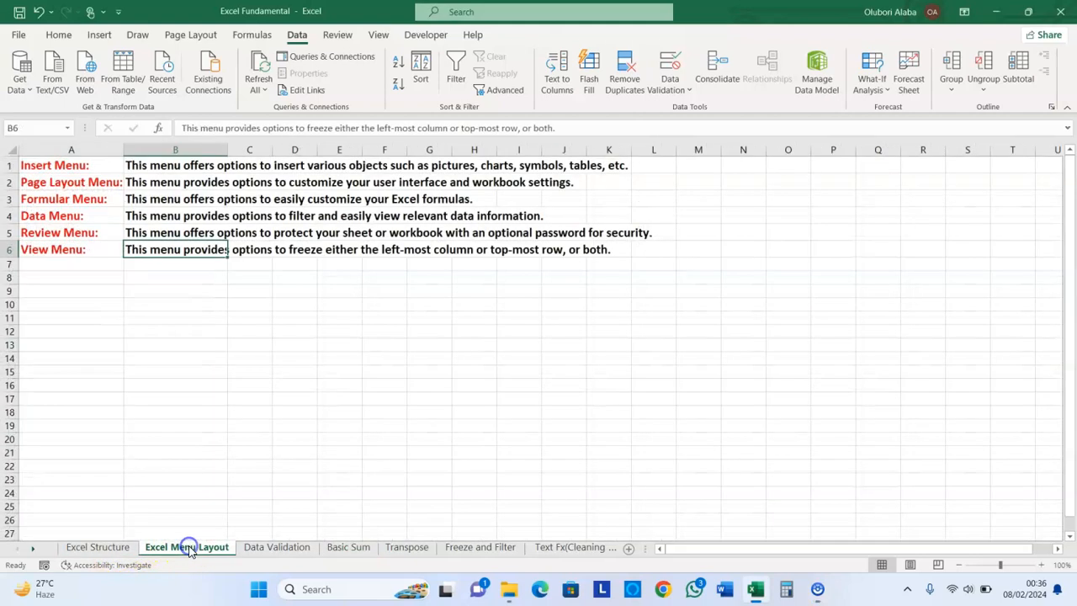
left_click(263, 549)
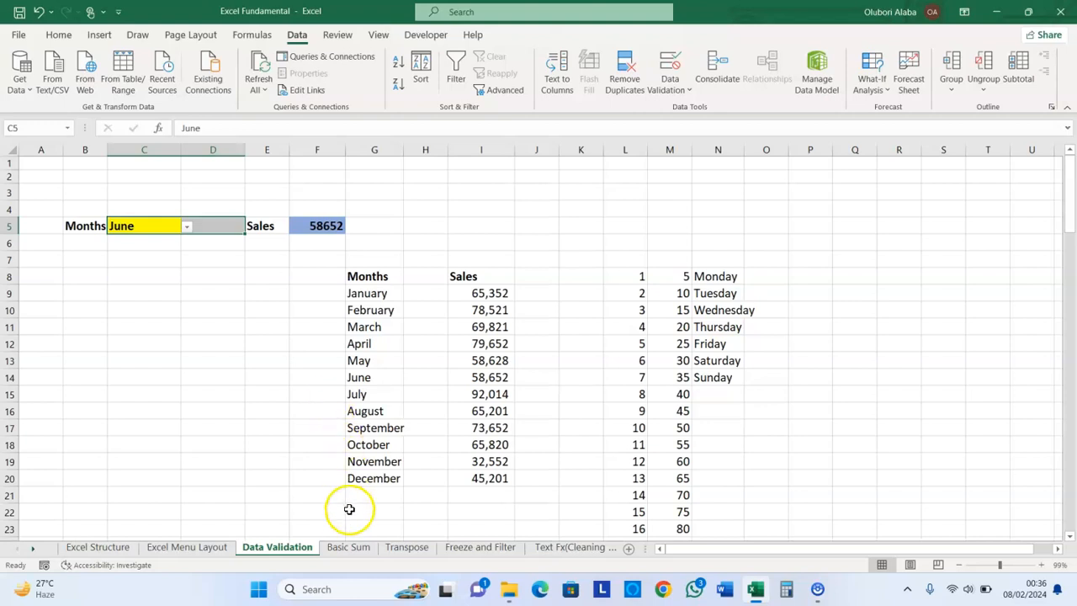
left_click(352, 547)
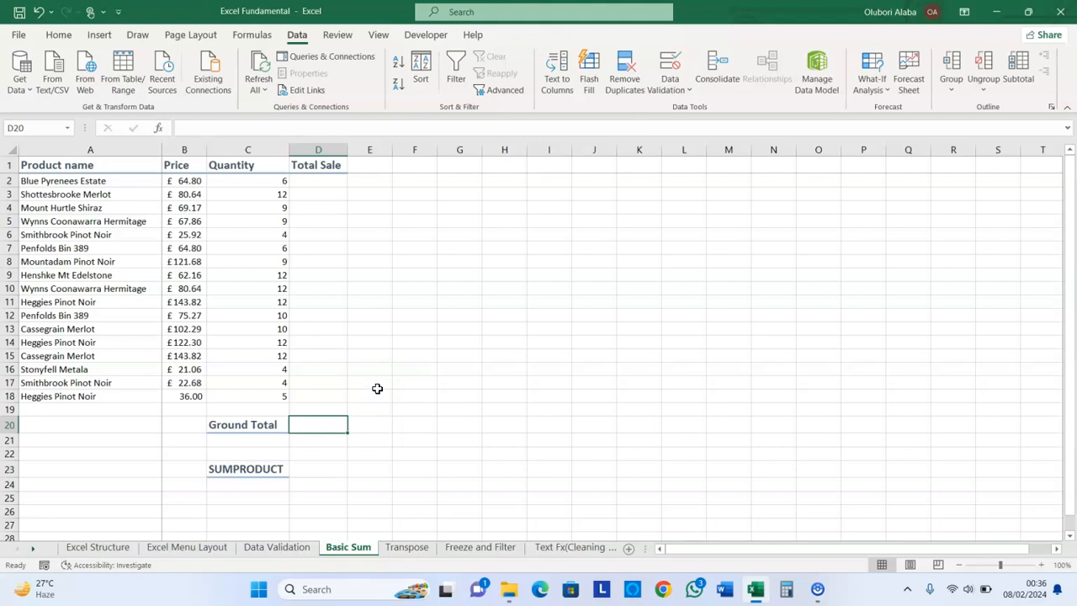
left_click(320, 178)
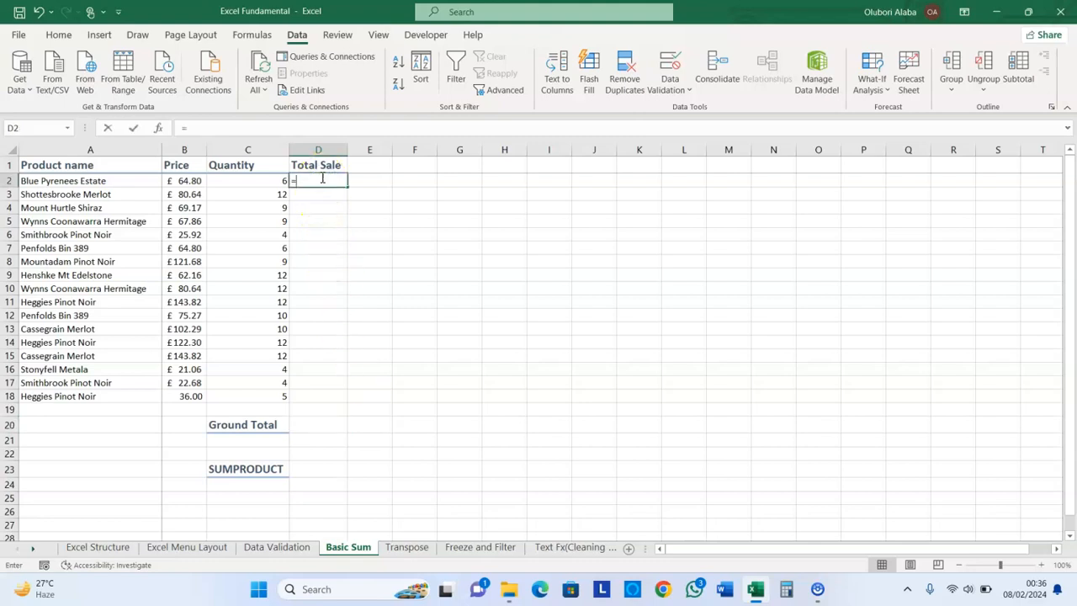
type("=")
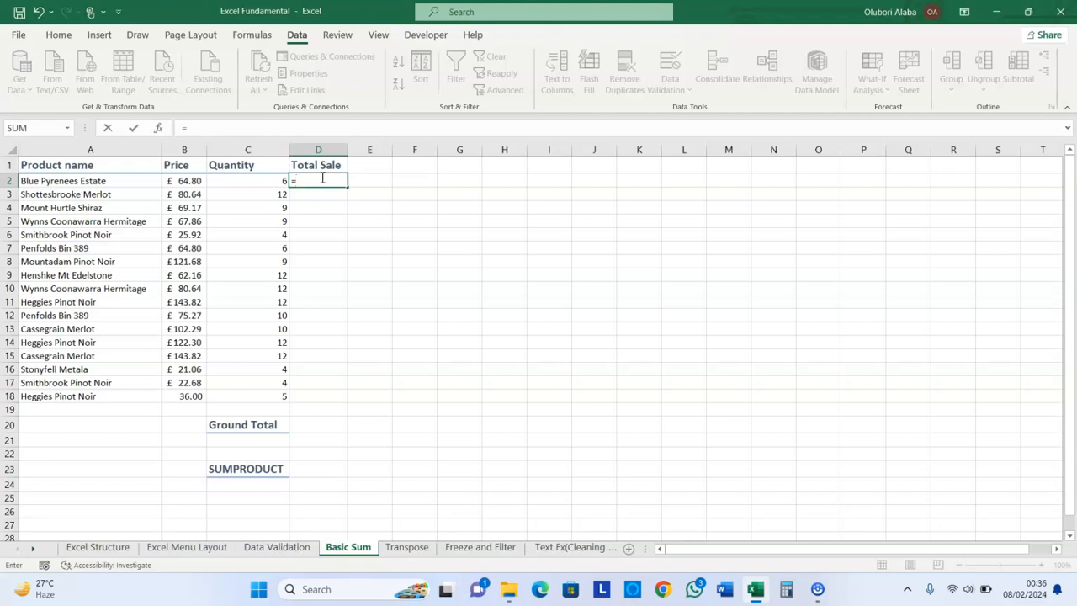
key("BackSpace")
left_click(322, 195)
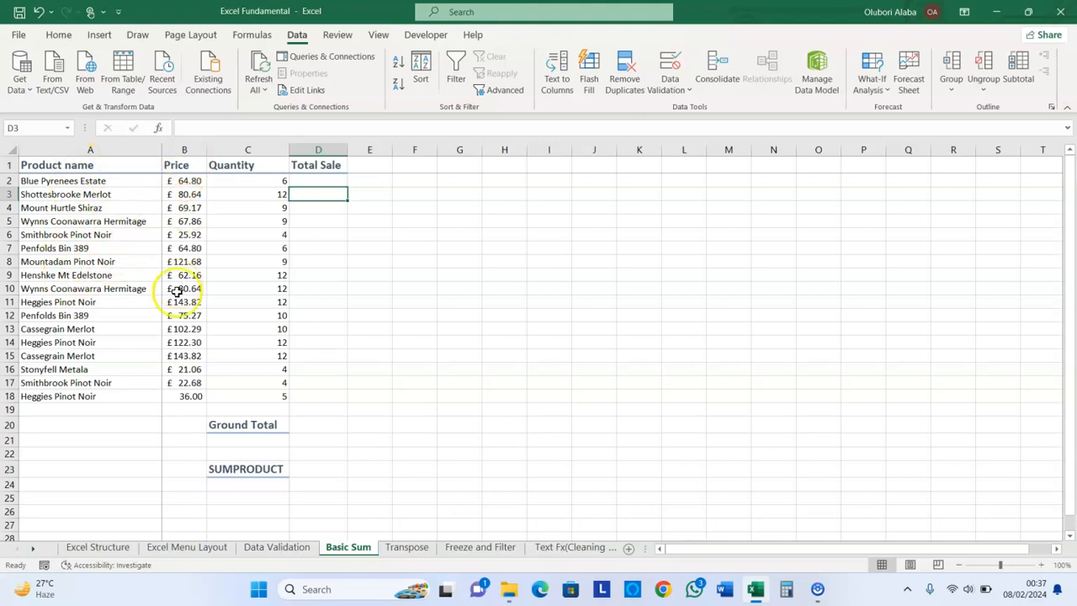
Calculate the Blue Pyrenees Estate total sale in D2 as price times quantity with =B2*C2
left_click(312, 180)
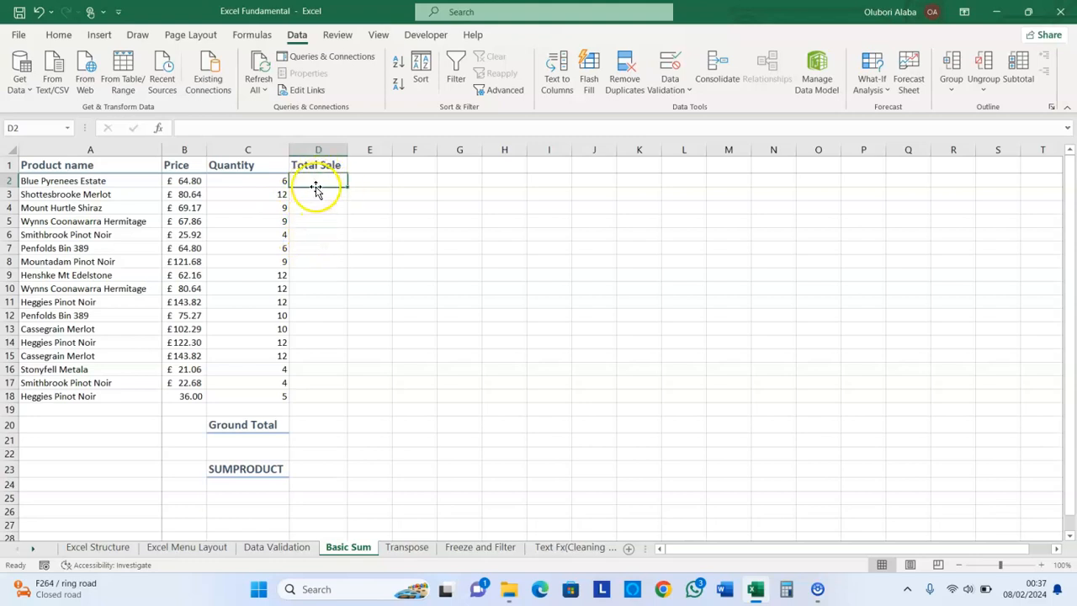
type("=")
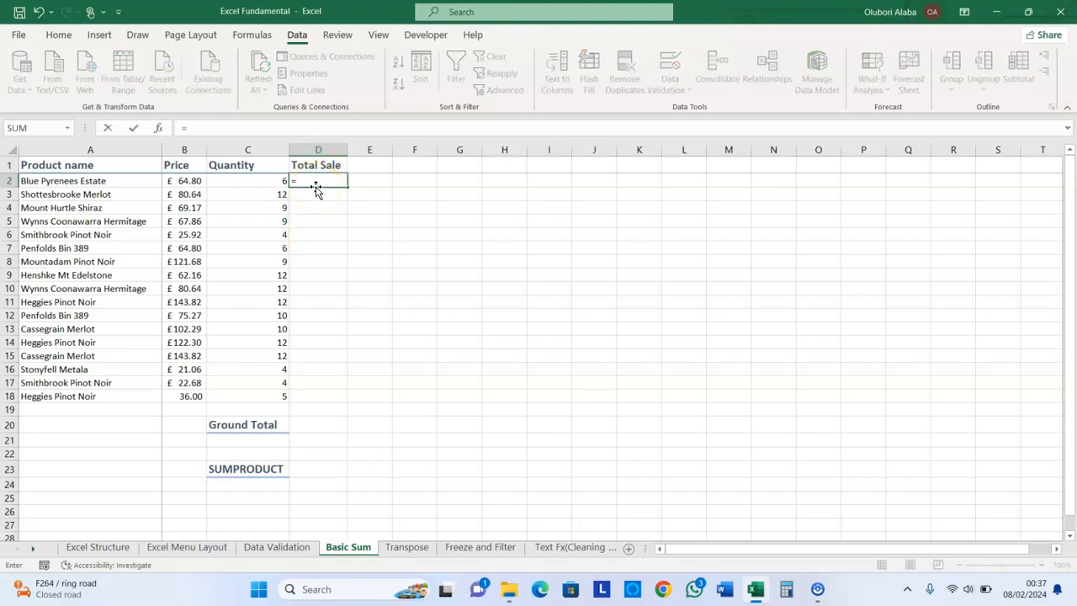
left_click(181, 182)
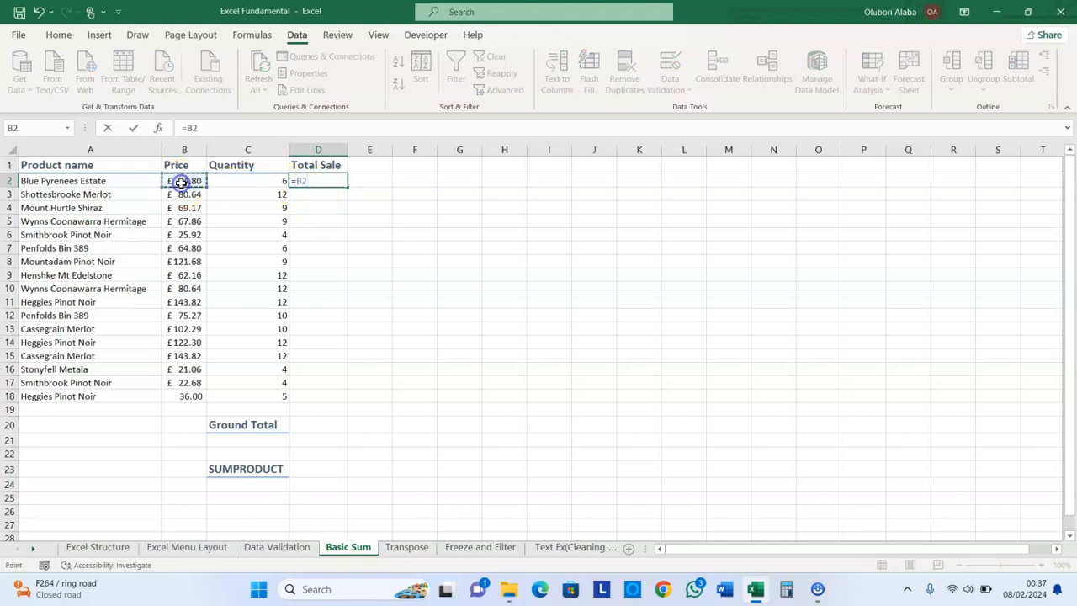
type("*")
left_click(236, 180)
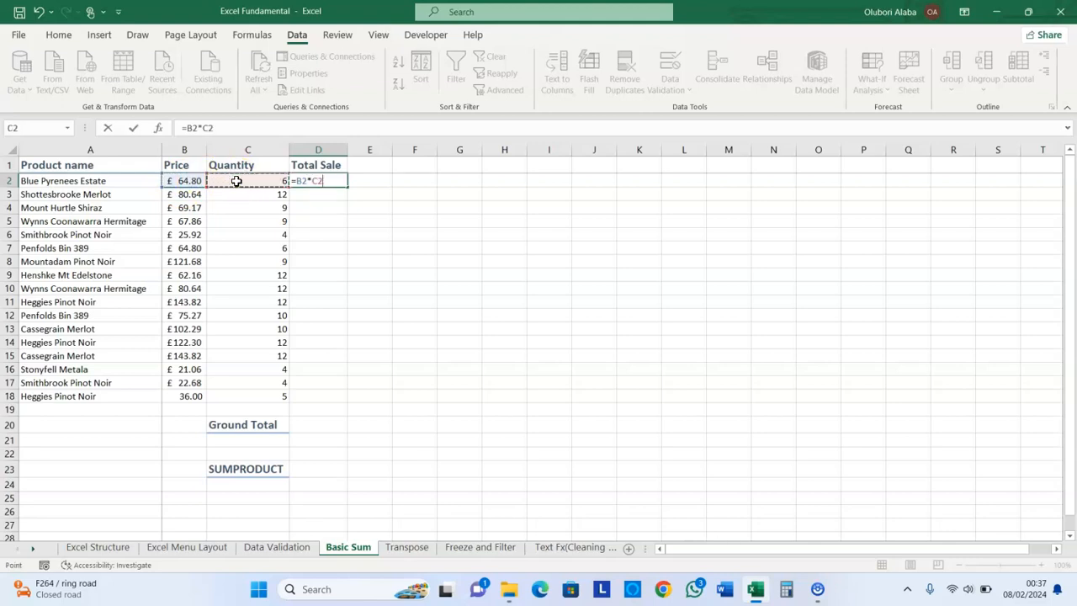
key("Return")
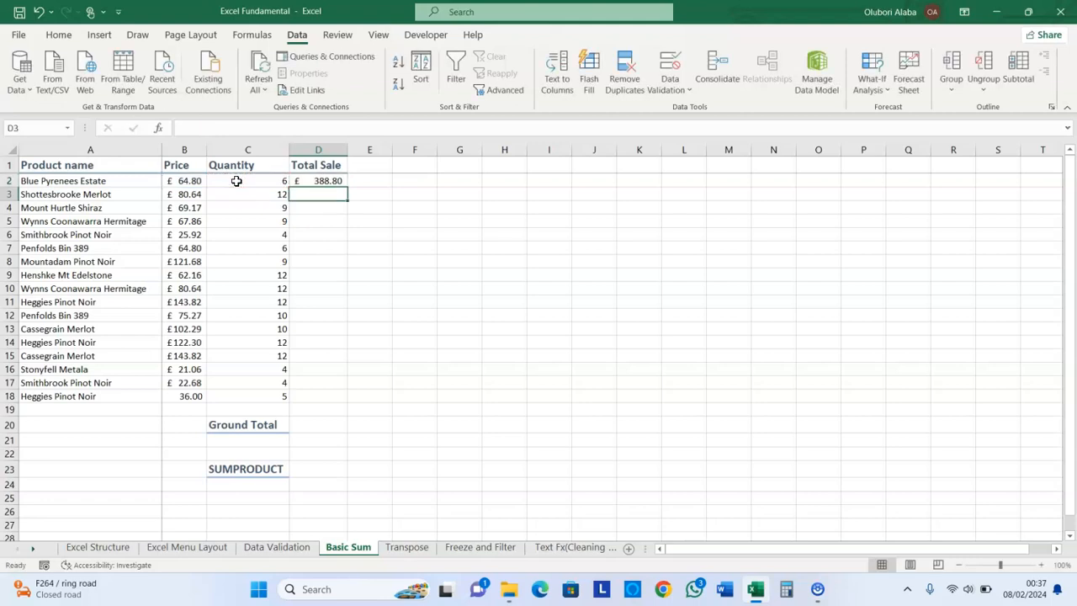
Try calculating the Shottesbrooke Merlot total sale in D3 with =B3*C3, and undo the entry
left_click(315, 181)
type("=")
left_click(190, 194)
type("*")
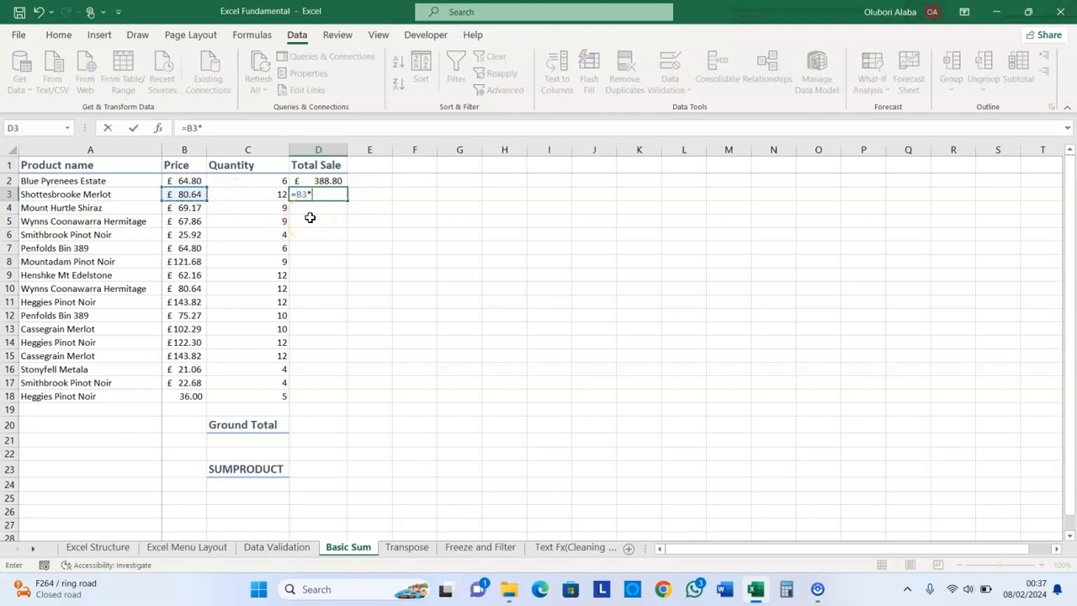
left_click(271, 193)
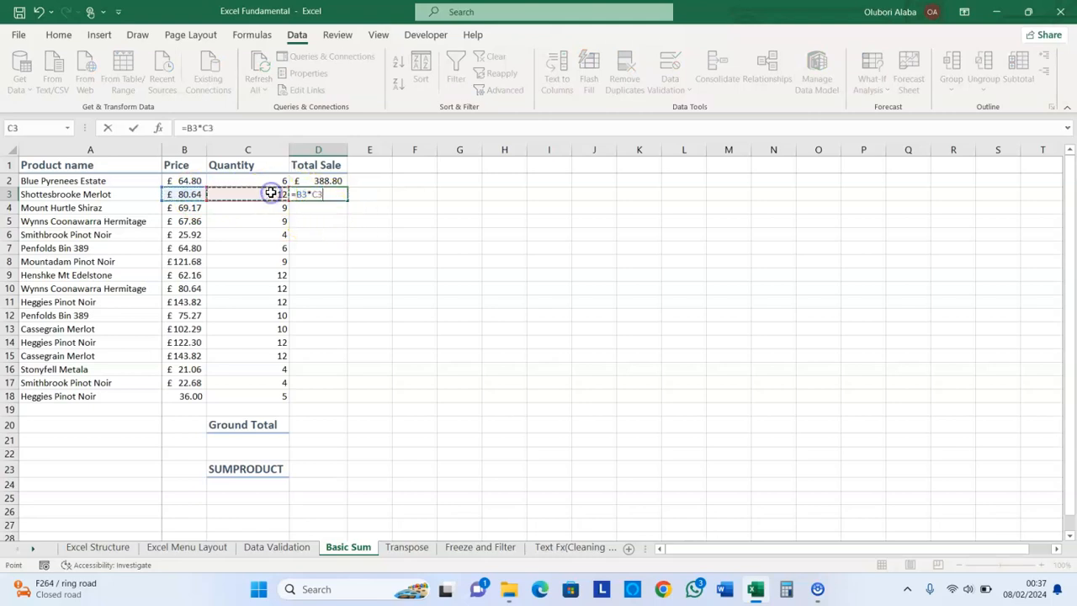
key("Return")
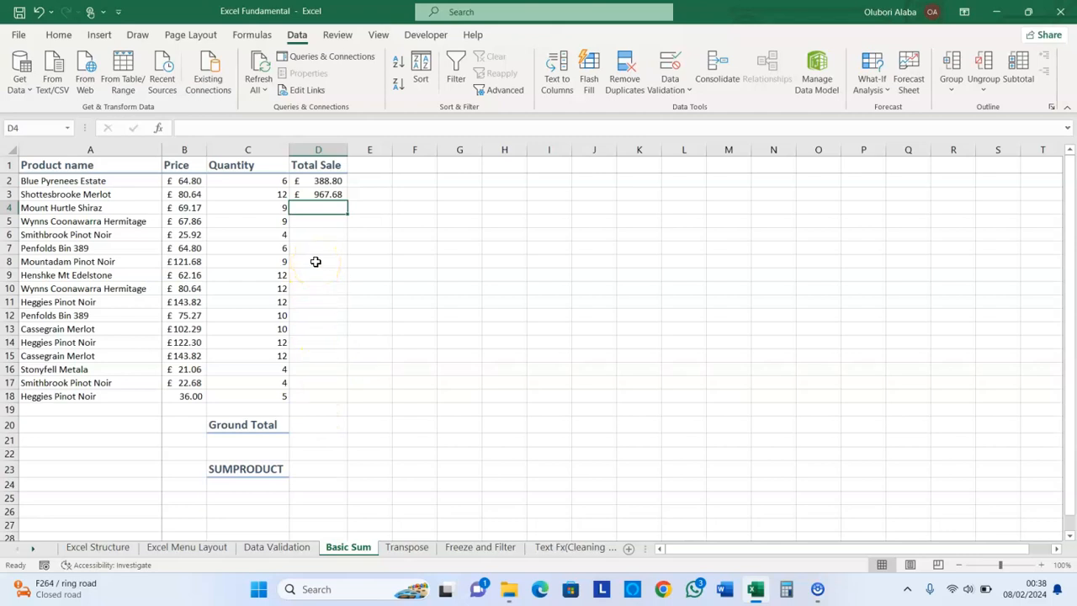
key("ctrl+z")
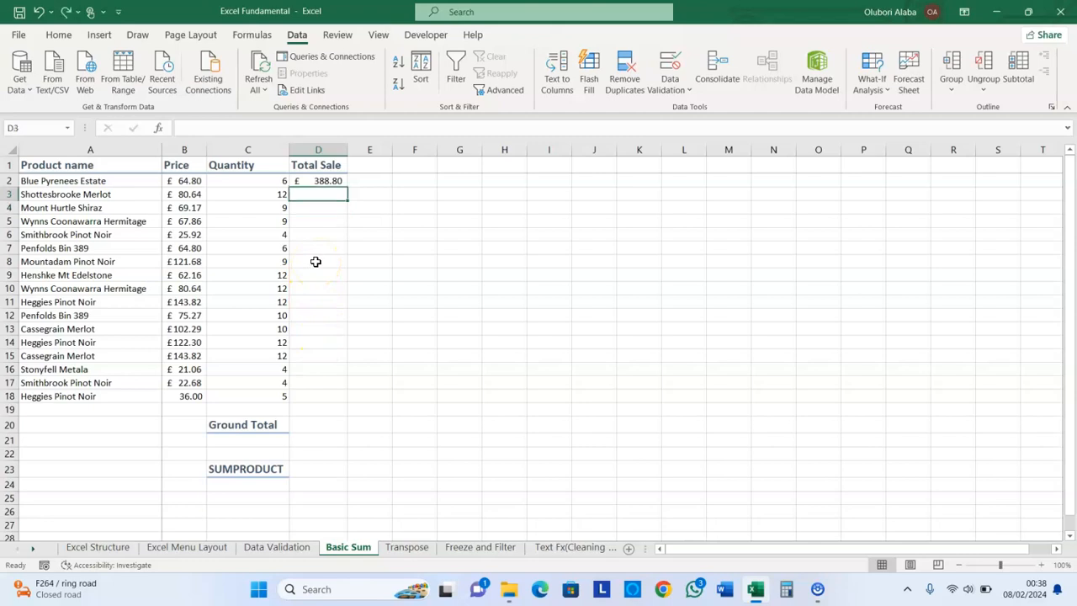
Try extending the D2 formula manually down to D18, and undo the fill
left_click(316, 181)
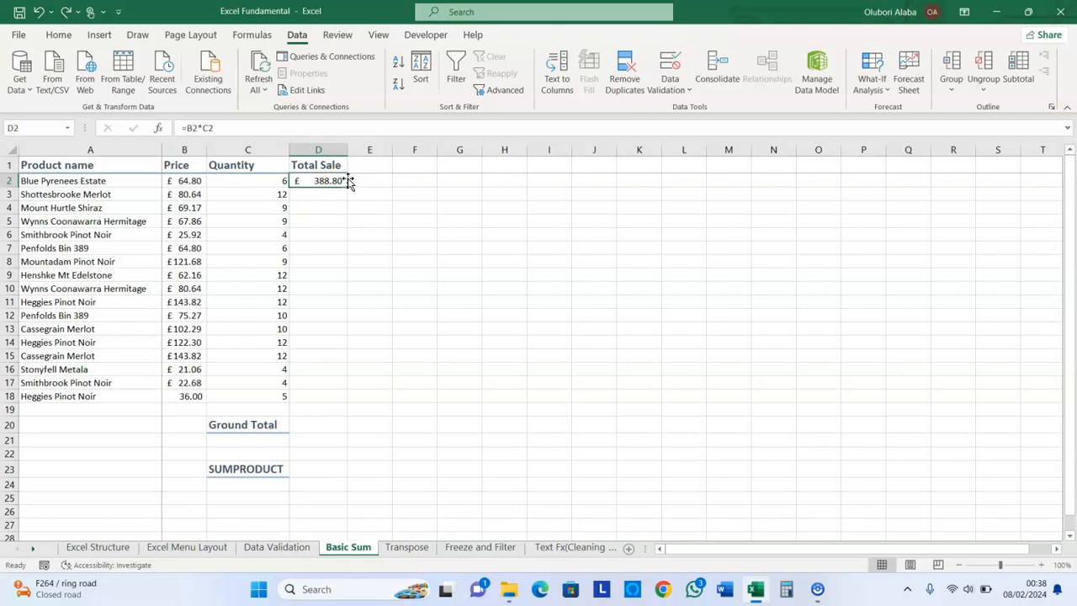
left_click_drag(350, 187, 350, 403)
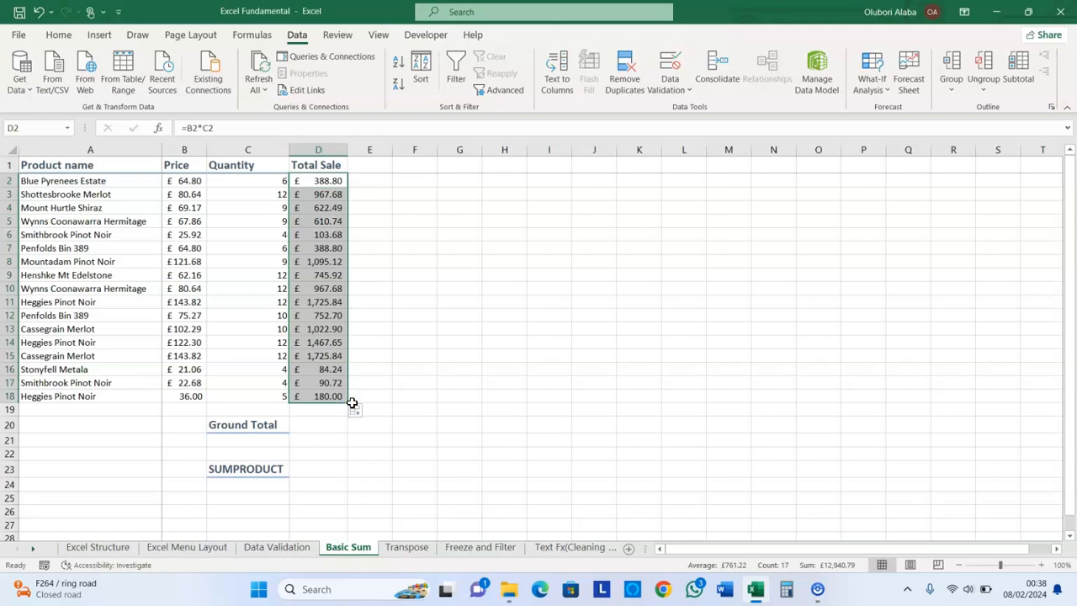
key("ctrl+z")
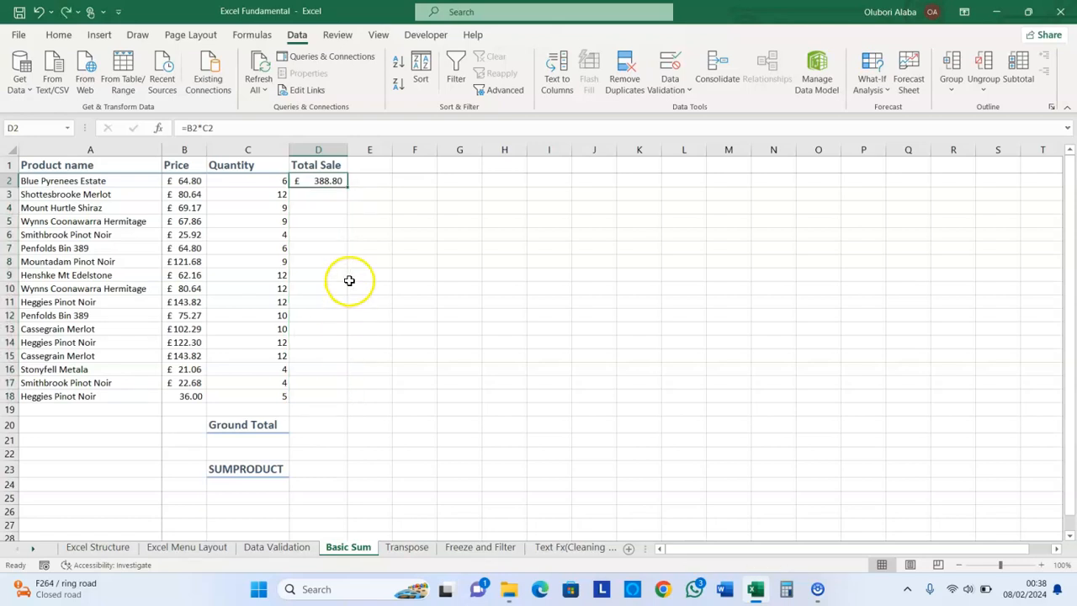
Auto-fill the total sale formula from D2 through D18 for all the remaining products
left_click(316, 190)
left_click(316, 181)
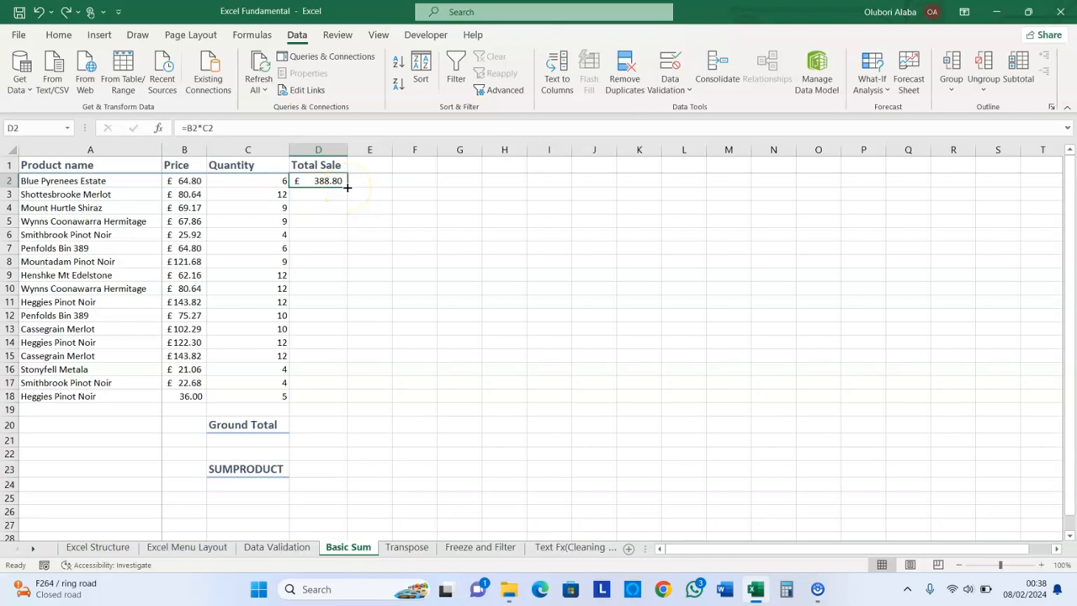
double_click(347, 187)
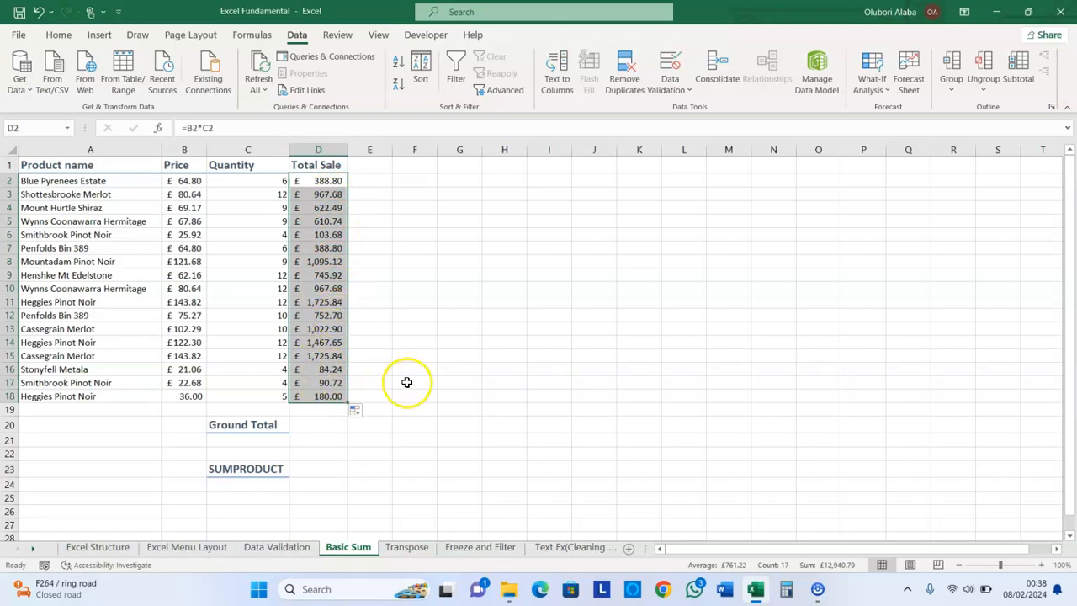
Calculate the Ground Total in D20 by summing the Total Sale column with =SUM(D2:D18)
left_click(307, 425)
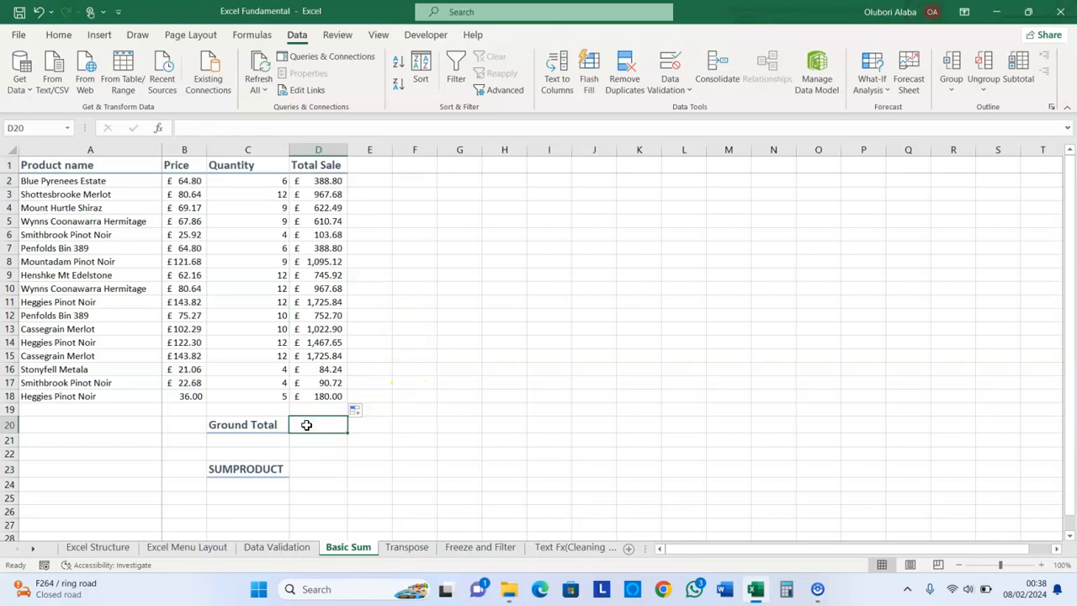
type("=")
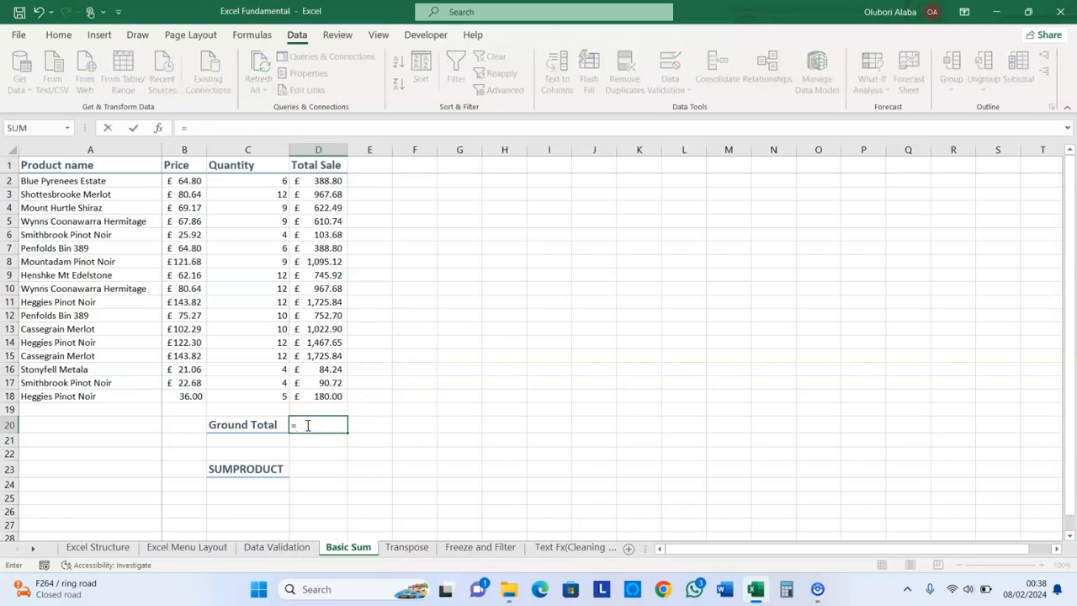
type("sum")
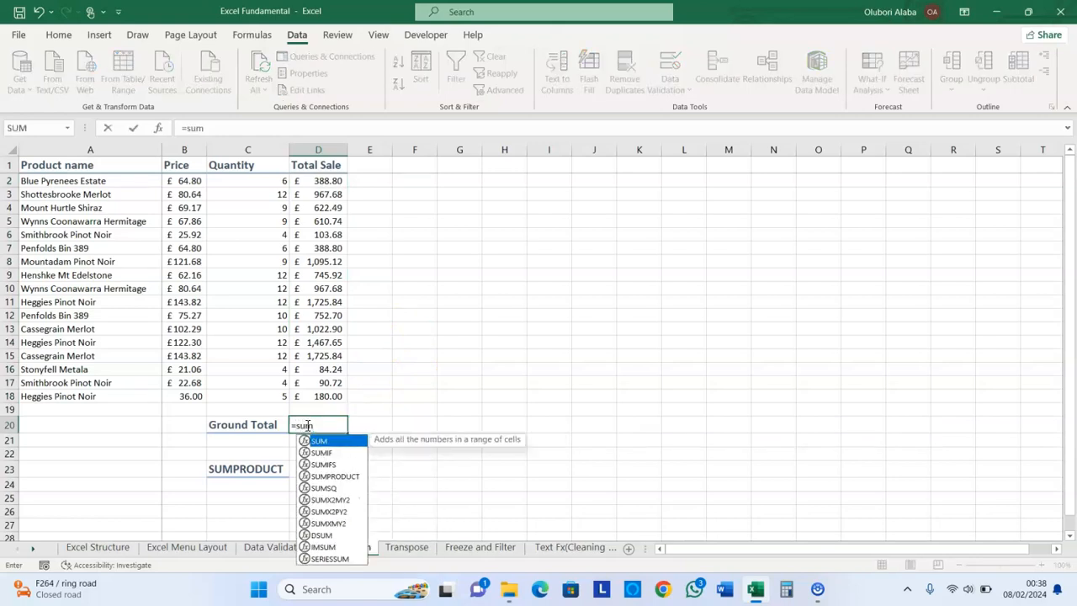
key("Tab")
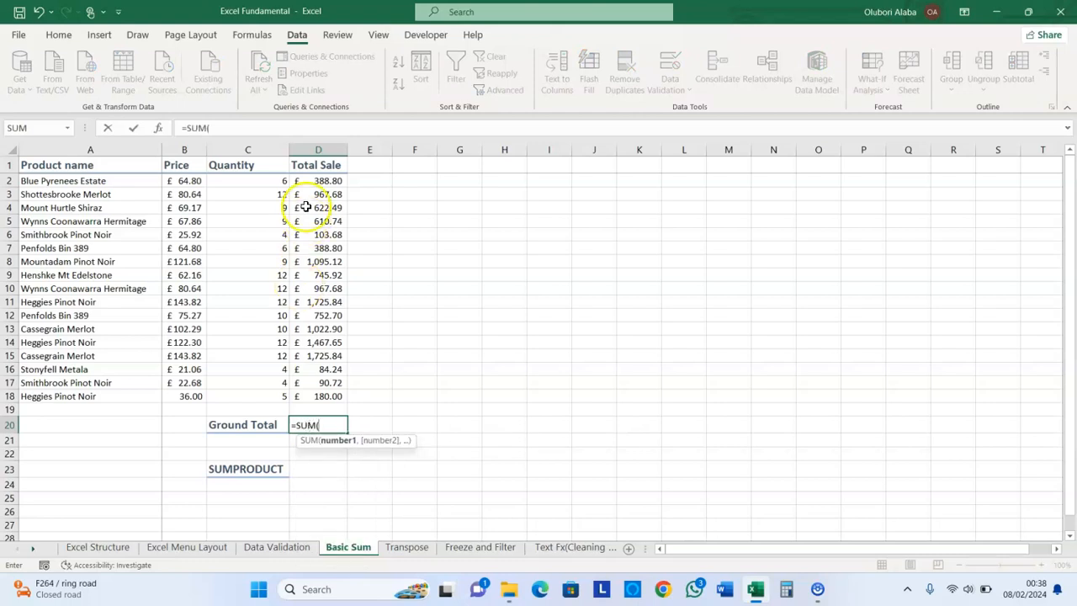
left_click_drag(307, 182, 318, 394)
key("Return")
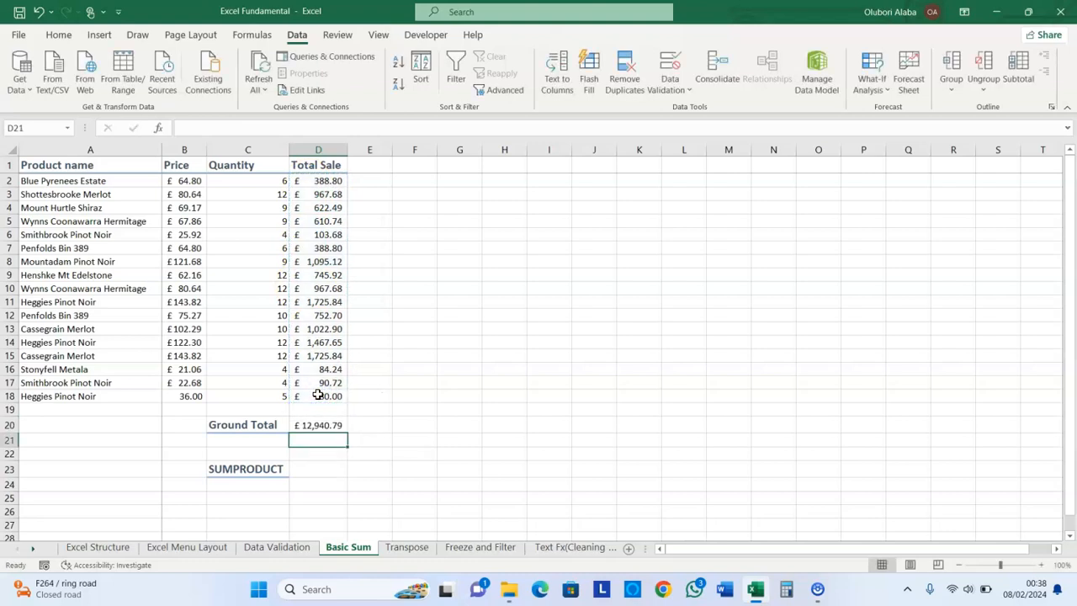
left_click(312, 425)
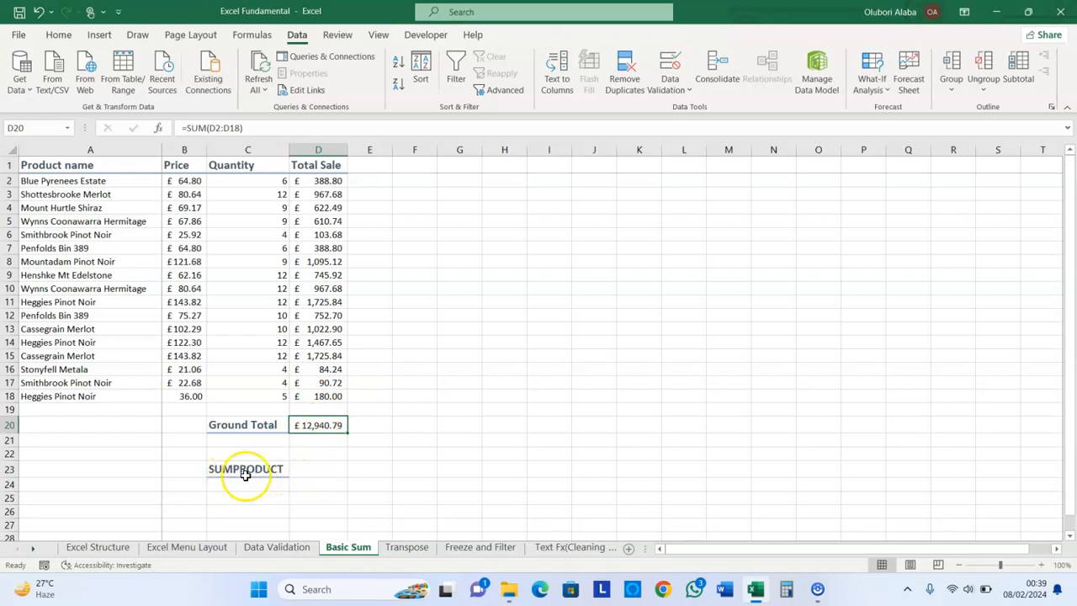
Calculate the overall sales in D23 from the Price and Quantity columns using SUMPRODUCT on B2:B18 and C2:C18
left_click(297, 469)
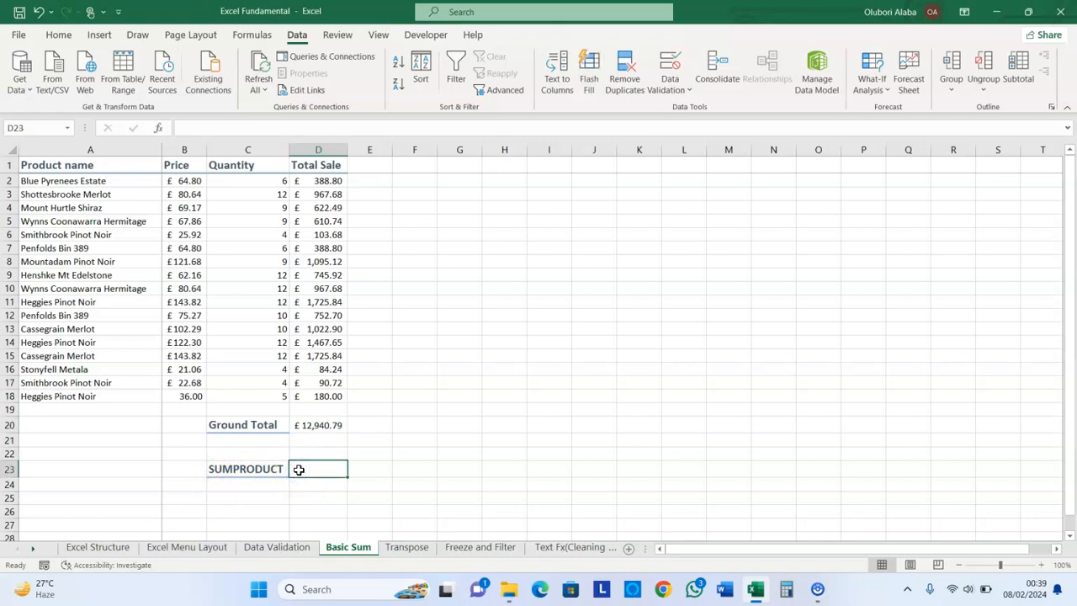
type("=")
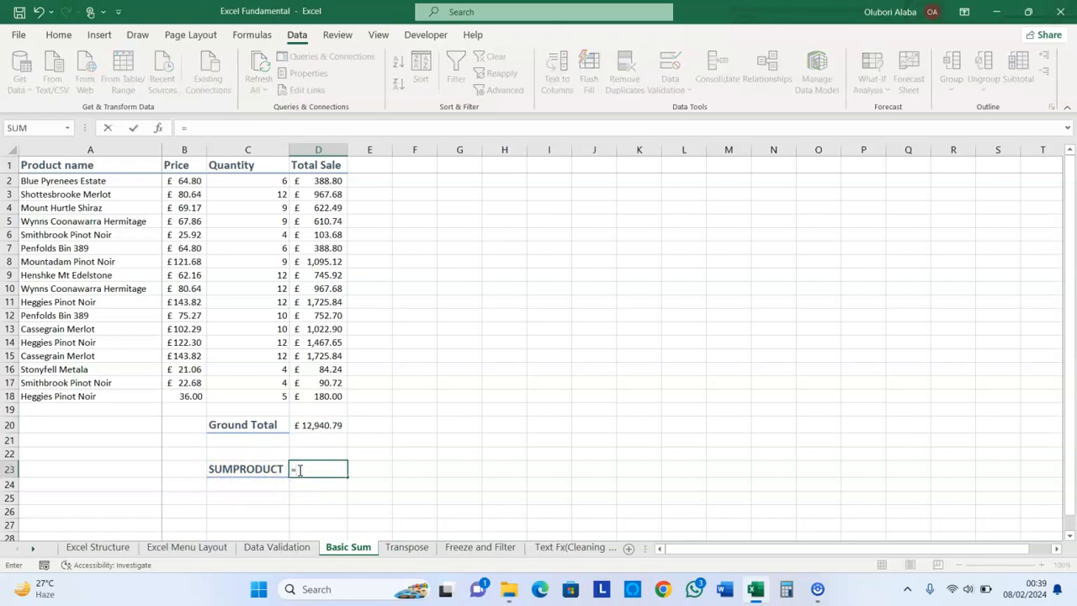
type("sump")
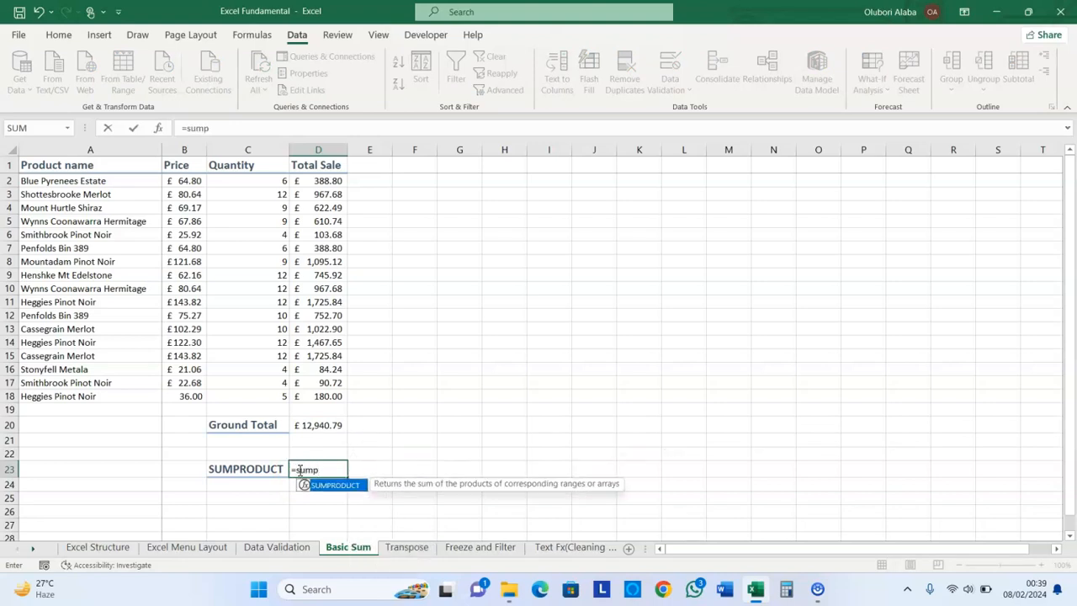
key("Tab")
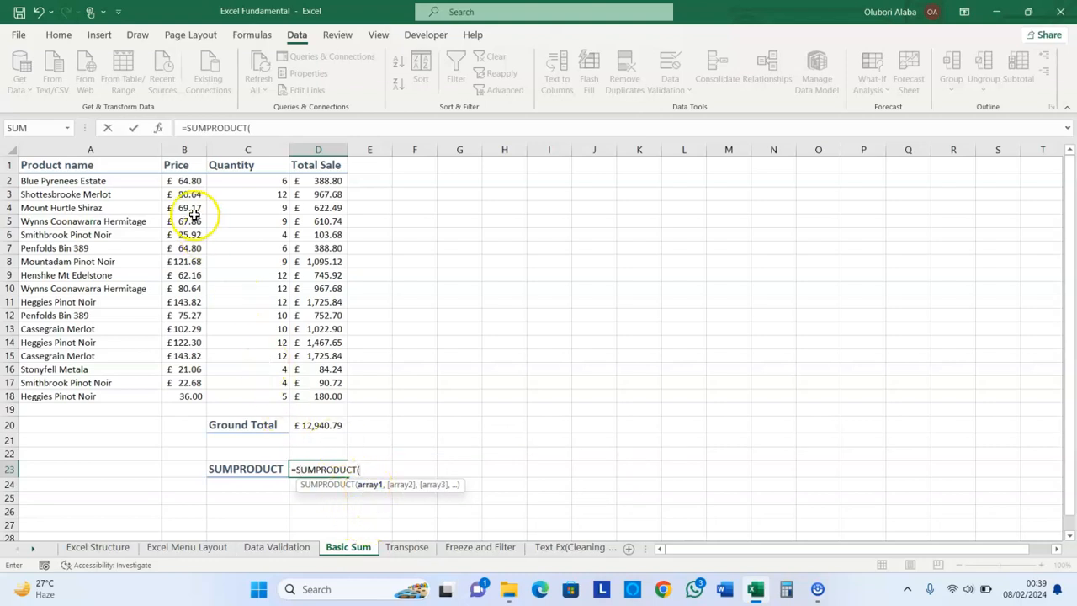
left_click_drag(186, 179, 186, 394)
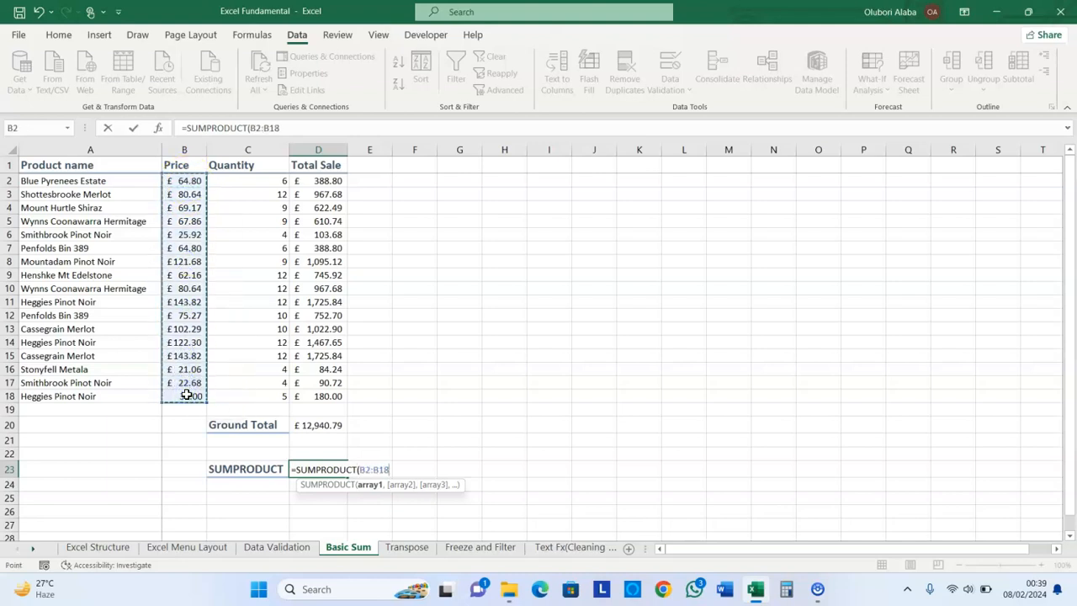
type(",")
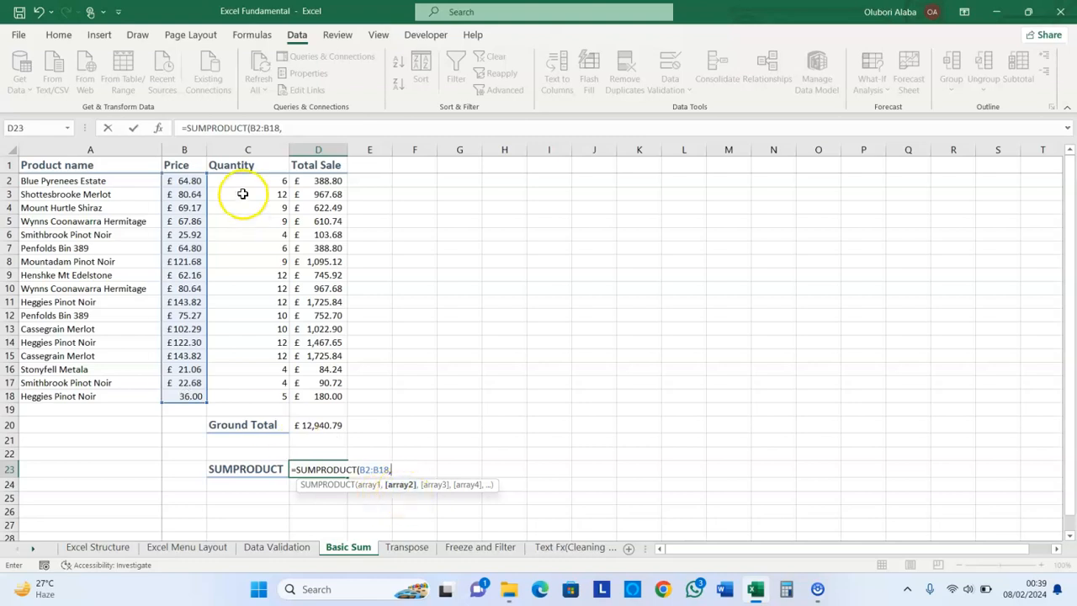
left_click_drag(243, 178, 262, 394)
key("Return")
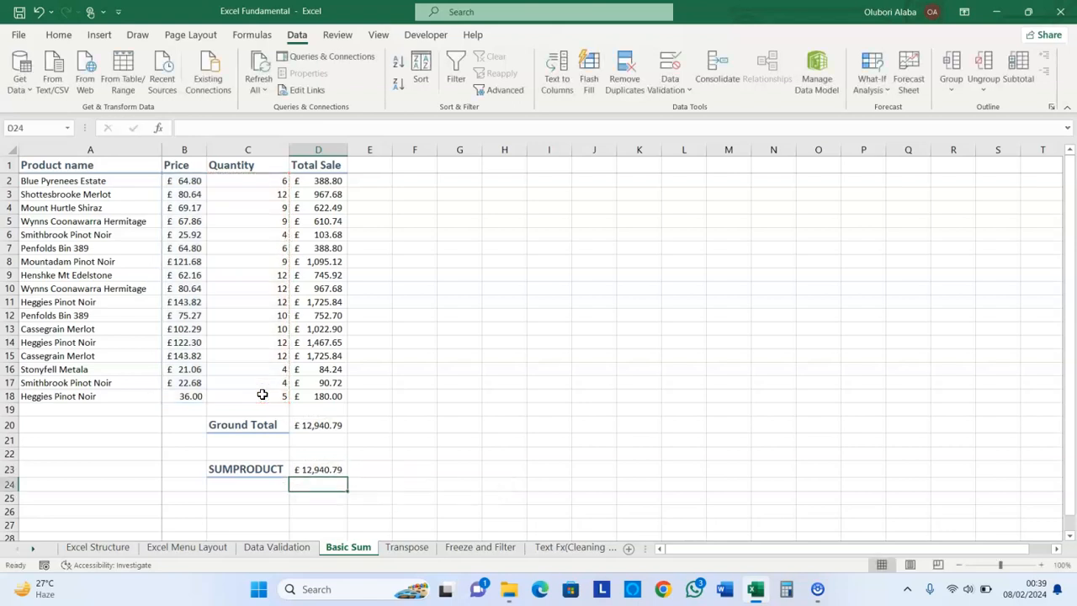
Check the SUMPRODUCT formula behind the overall sales figure in D23
left_click(316, 472)
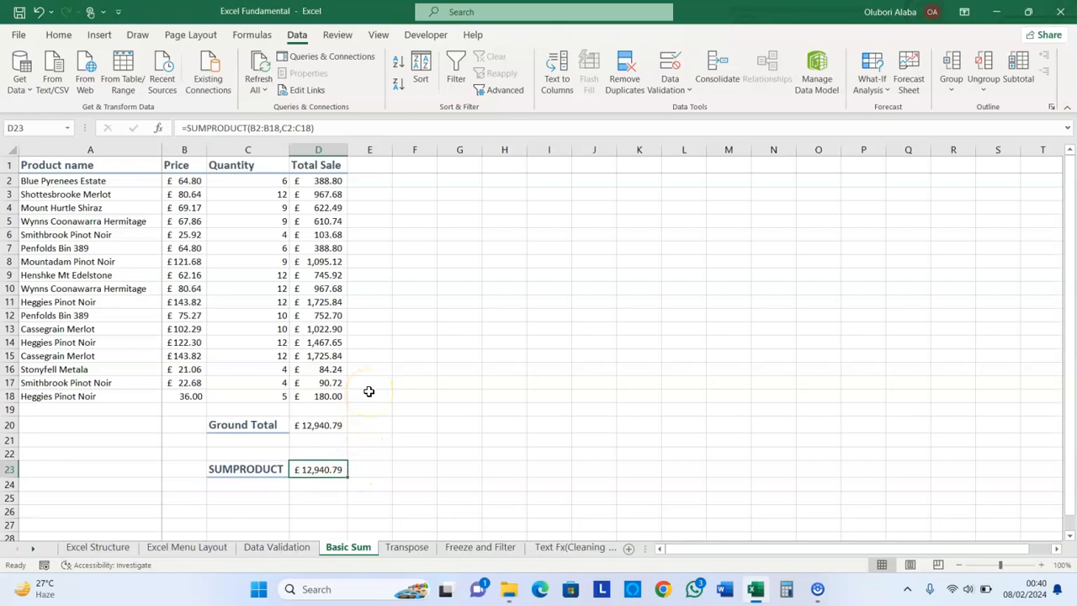
Copy the staff table in A1:H6 on the Transpose sheet, including its header row
left_click(406, 547)
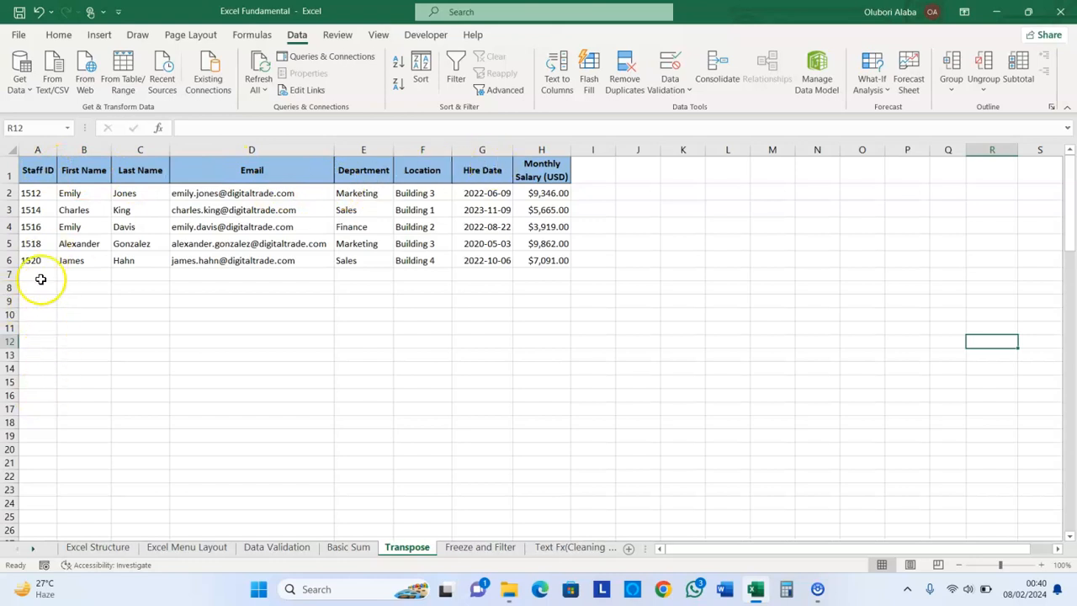
left_click(85, 327)
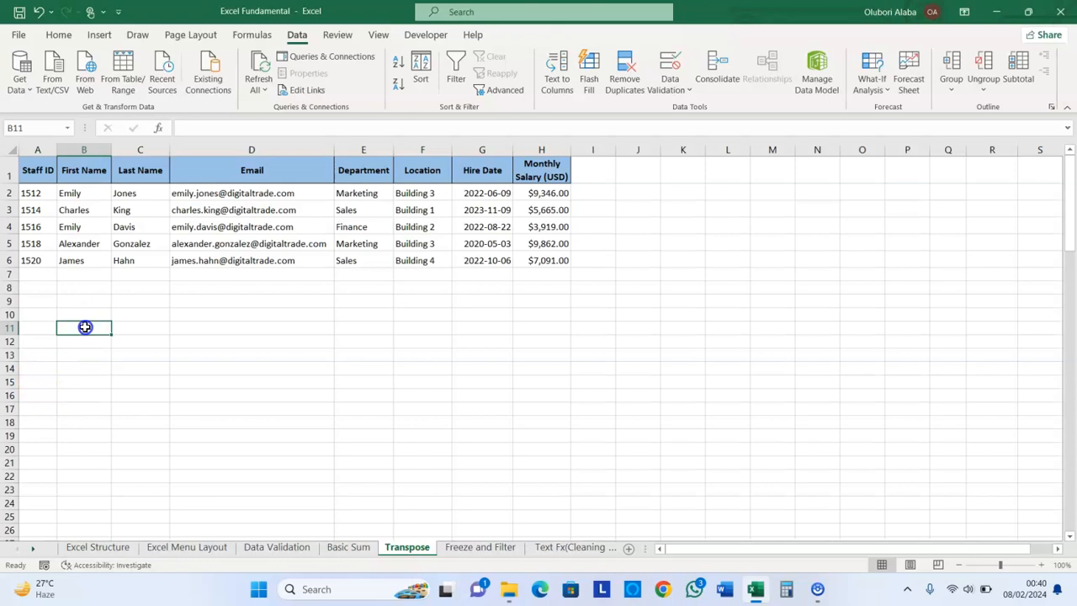
left_click(34, 170)
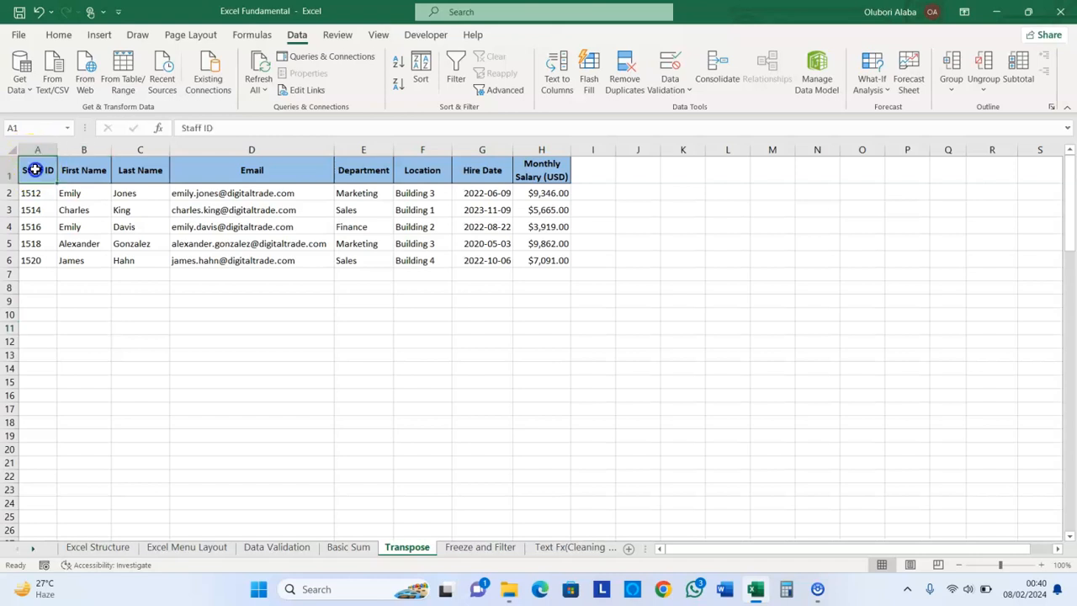
left_click(79, 247)
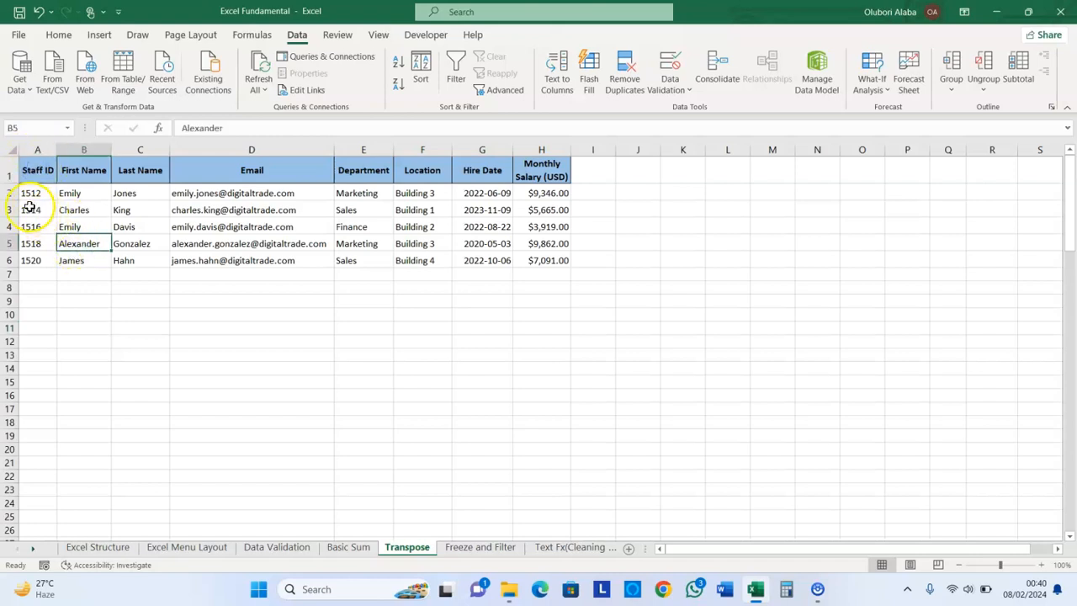
left_click(27, 173)
left_click_drag(27, 173, 547, 267)
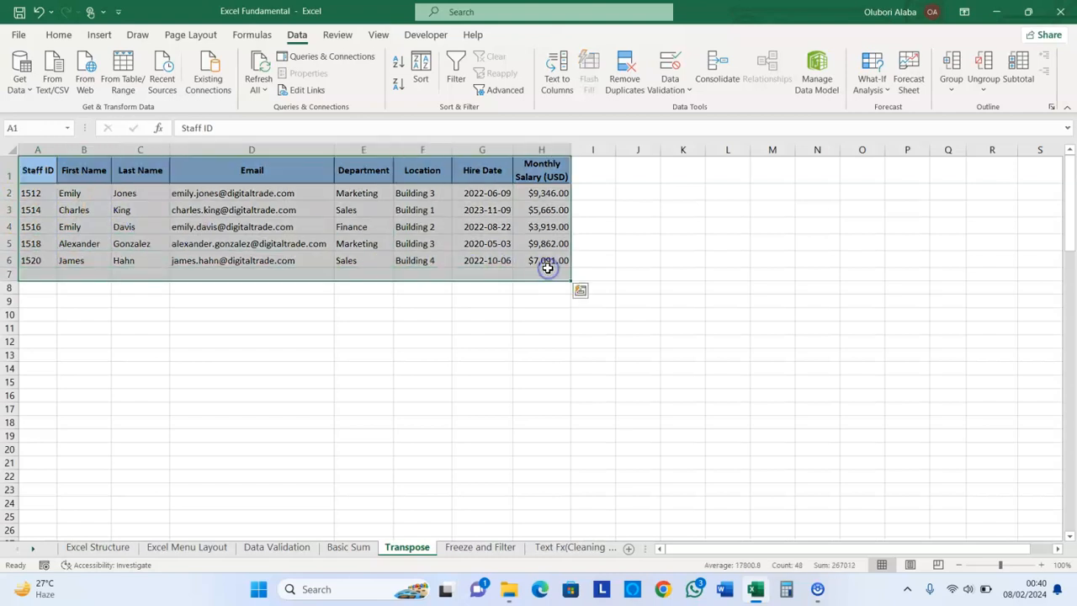
left_click(548, 267)
left_click_drag(28, 171, 548, 265)
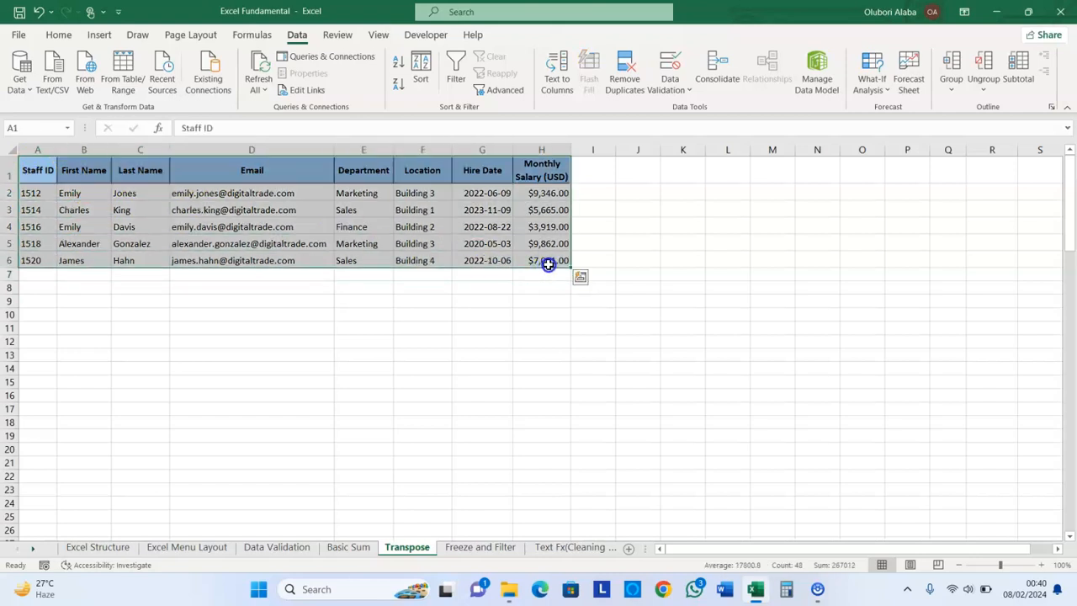
key("ctrl+c")
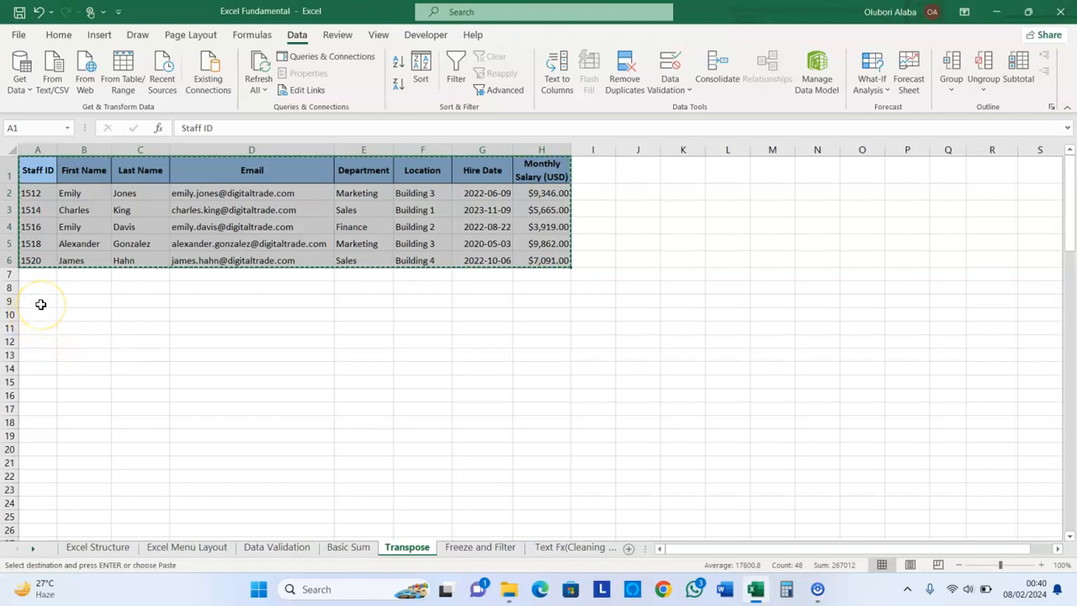
Paste the copied staff table transposed, starting at cell A9
left_click(40, 304)
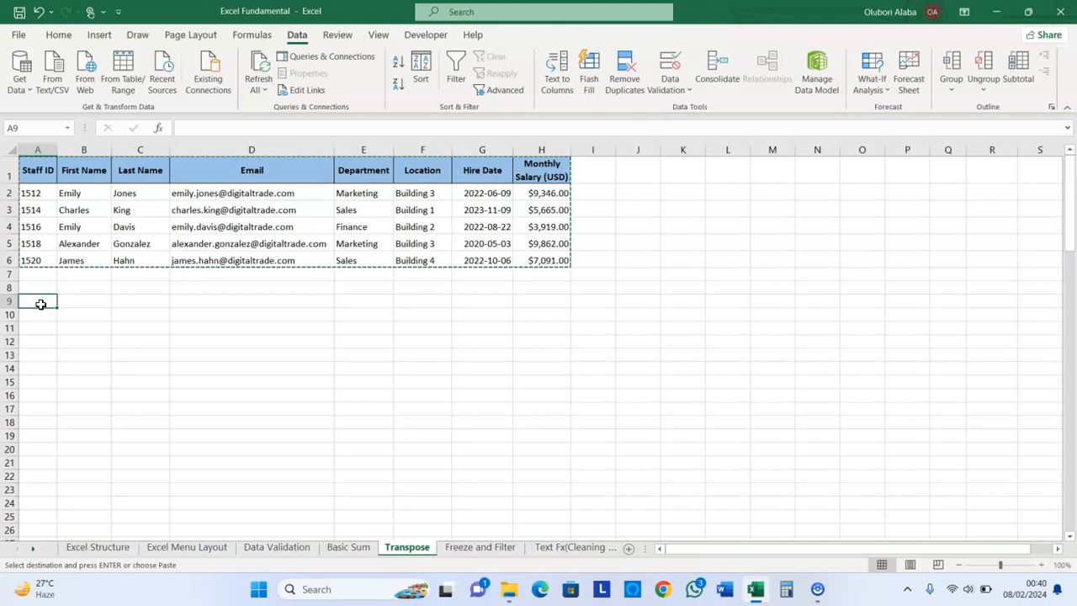
right_click(40, 303)
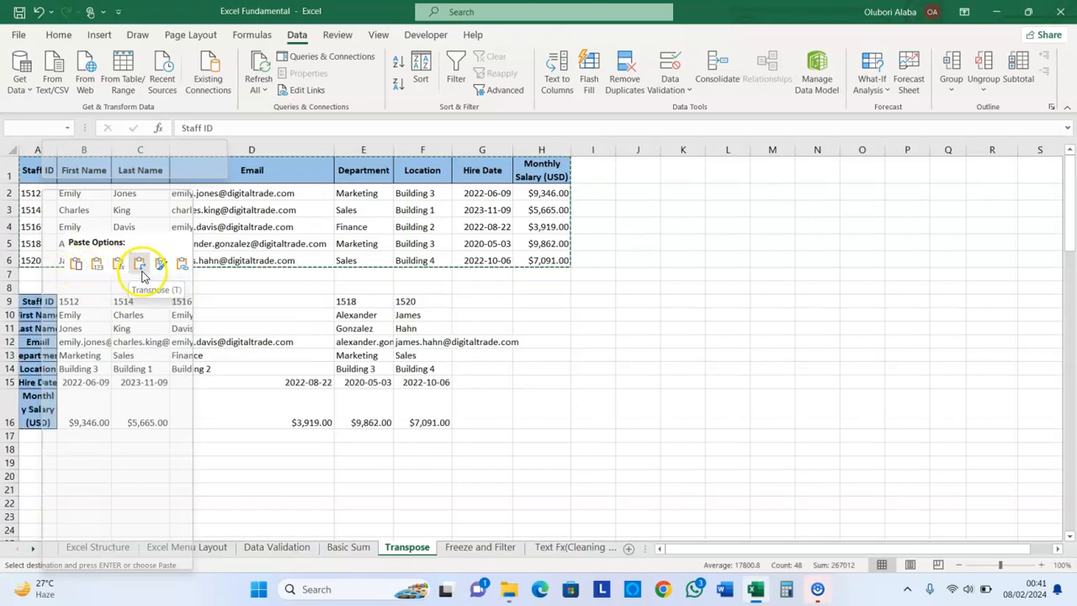
left_click(141, 271)
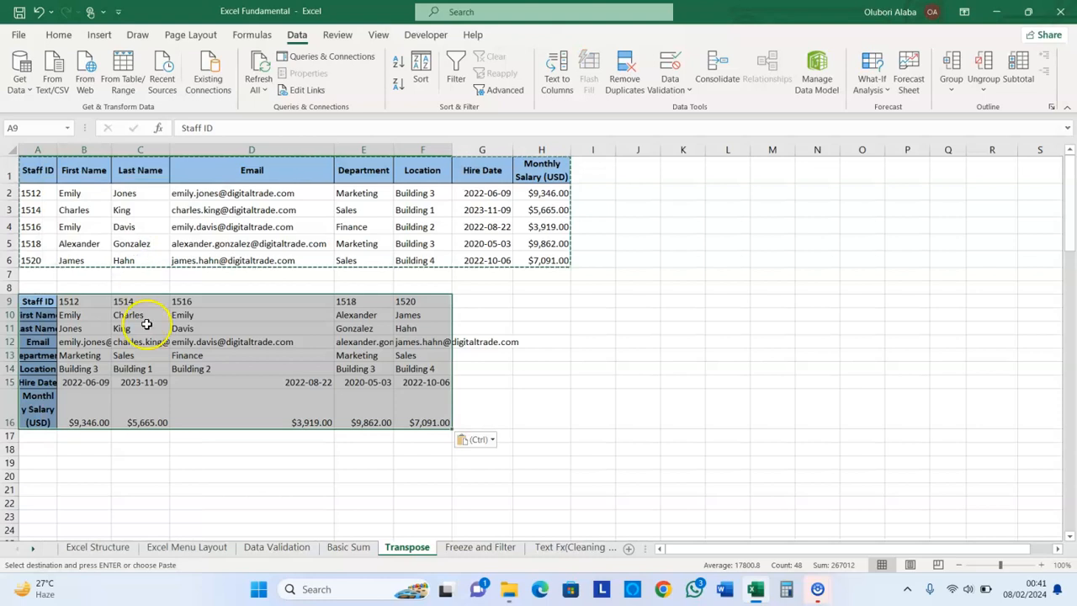
left_click(151, 342)
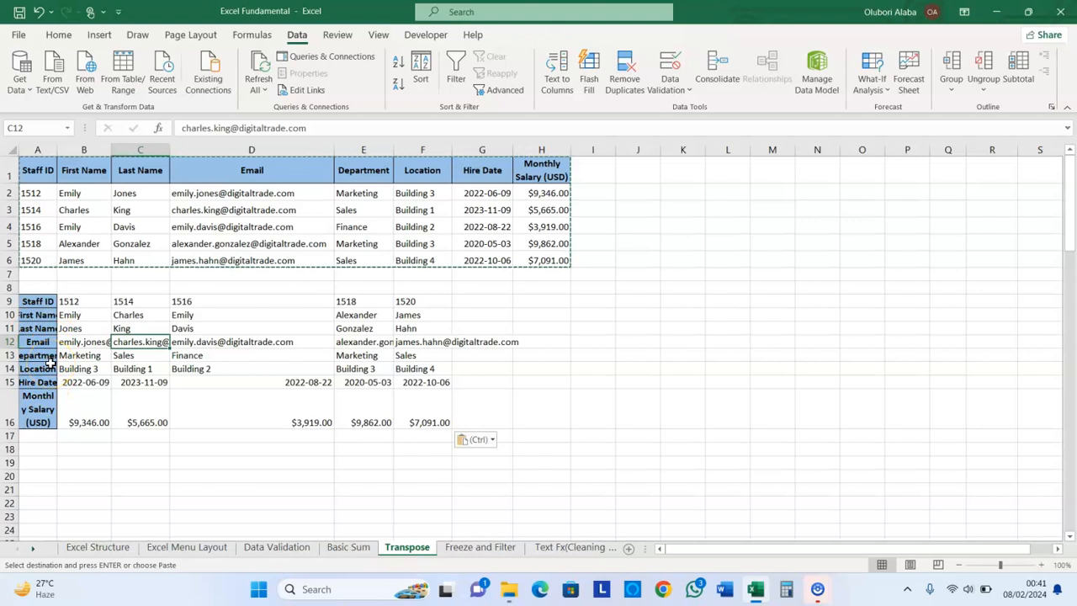
Transpose the staff table with a formula in A19, using =TRANSPOSE(A1:H6)
left_click(43, 466)
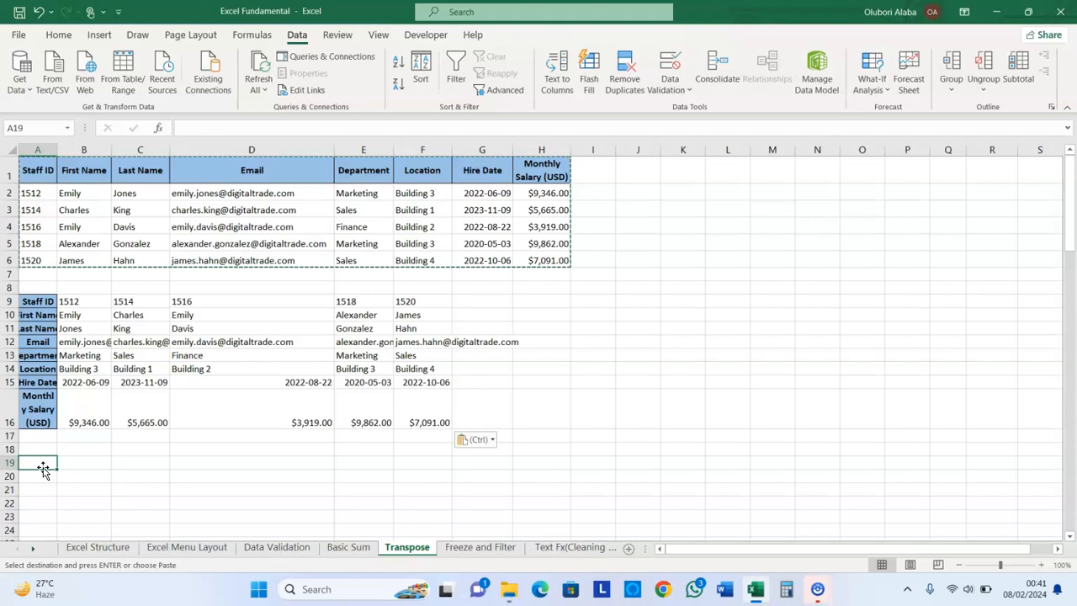
type("=")
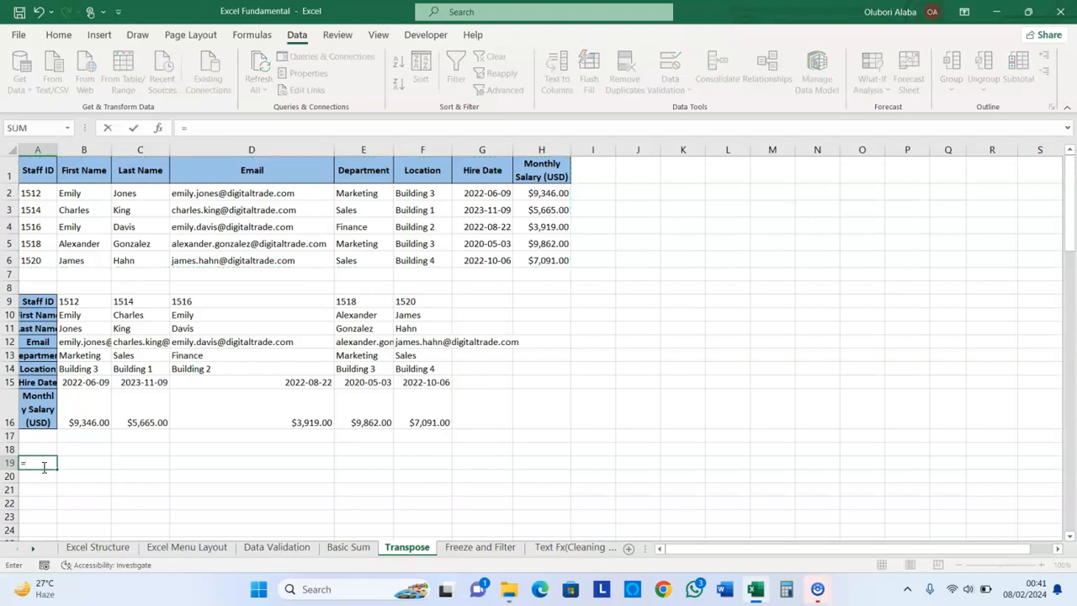
type("tr")
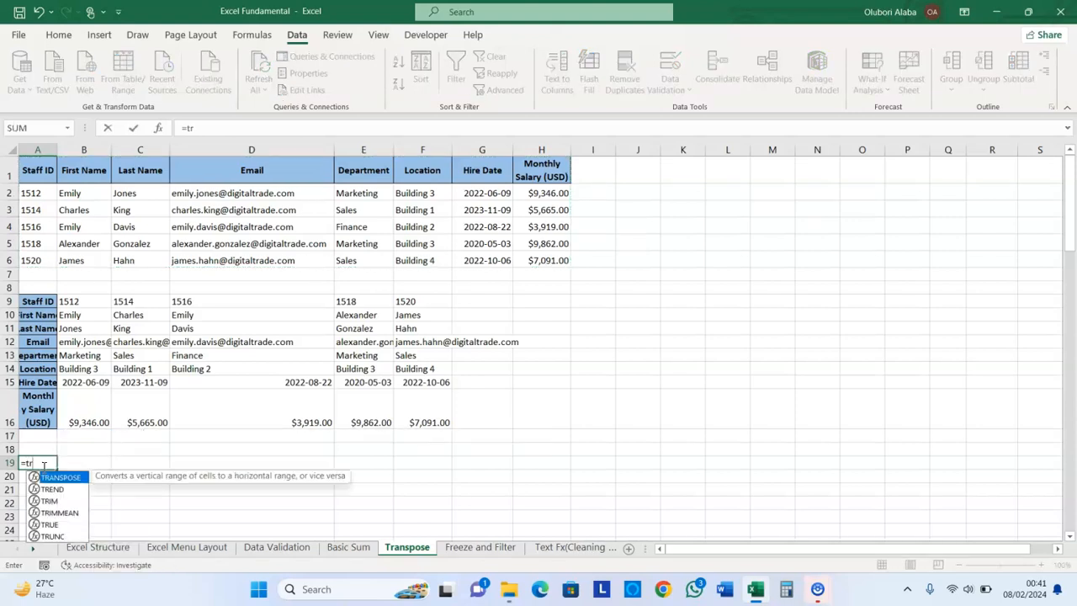
key("Tab")
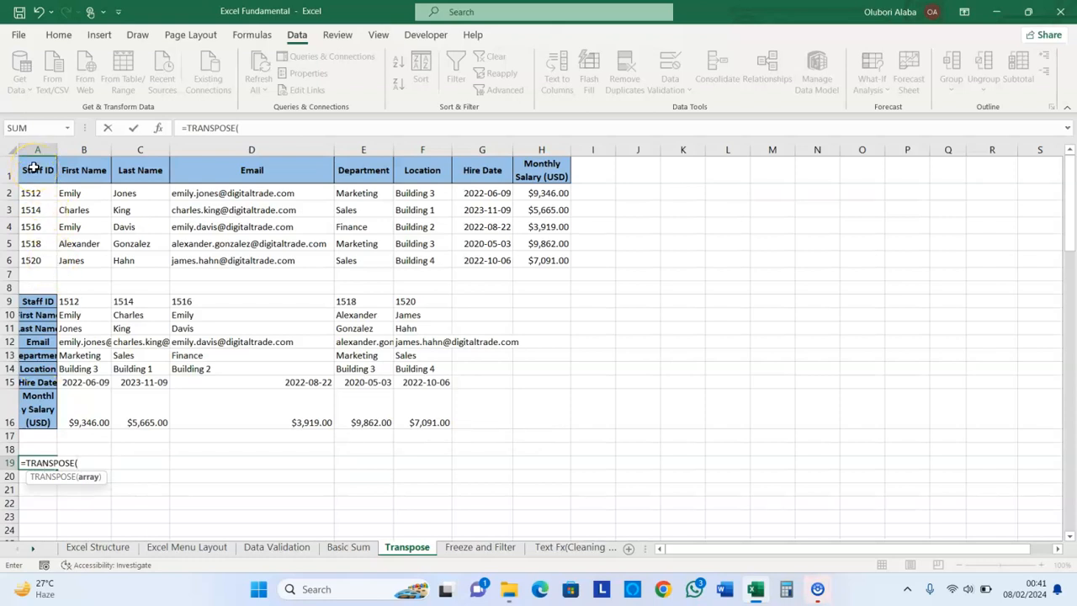
left_click_drag(33, 168, 539, 252)
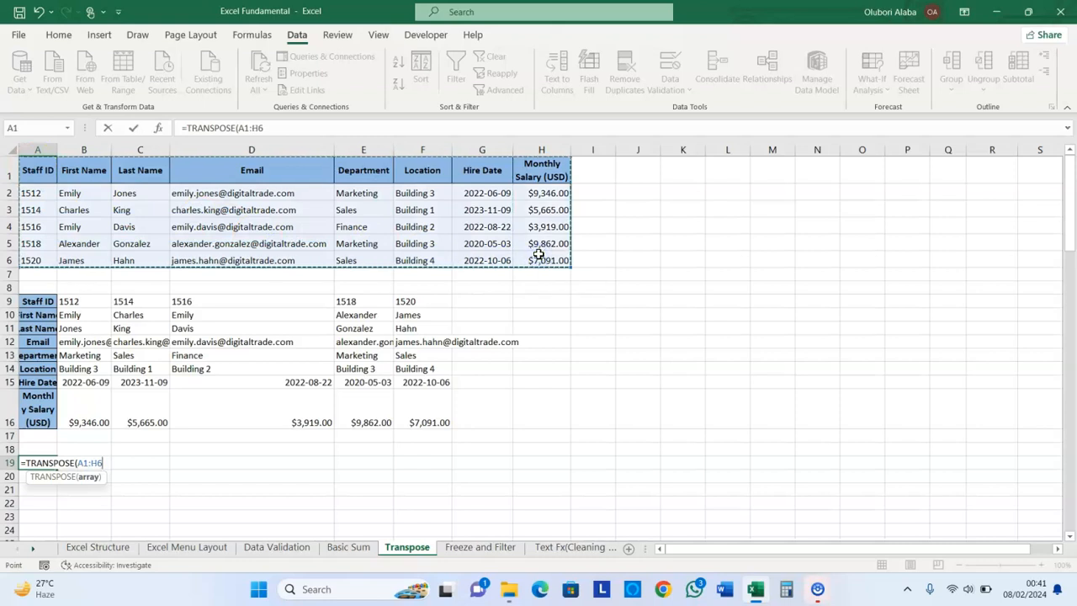
key("Return")
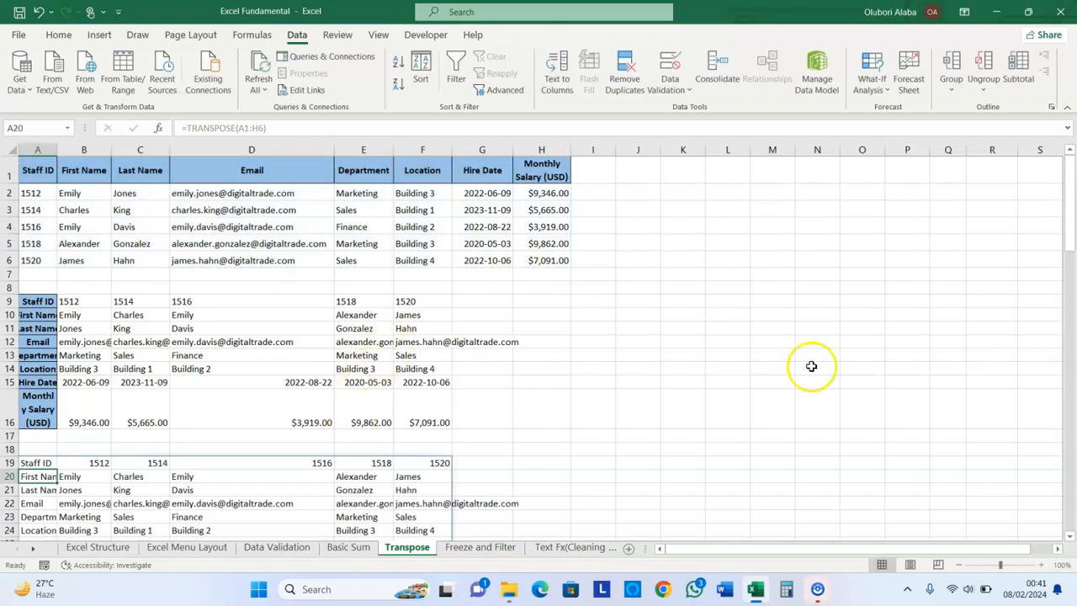
left_click_drag(1071, 244, 1060, 222)
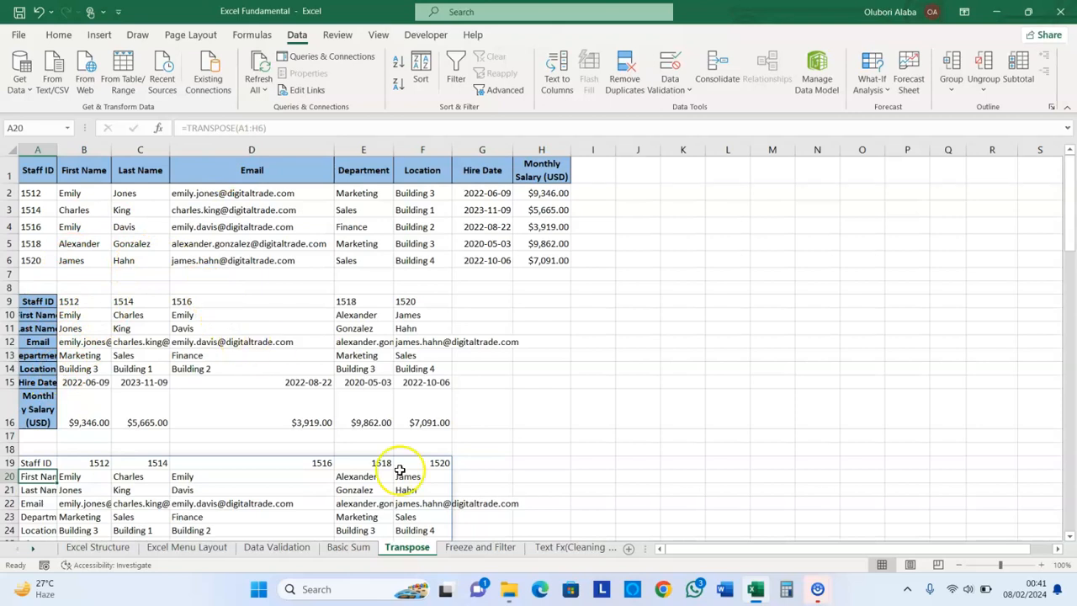
On the Freeze and Filter sheet, select the Staff ID column from A1 to its last record, and return to the header
left_click(473, 548)
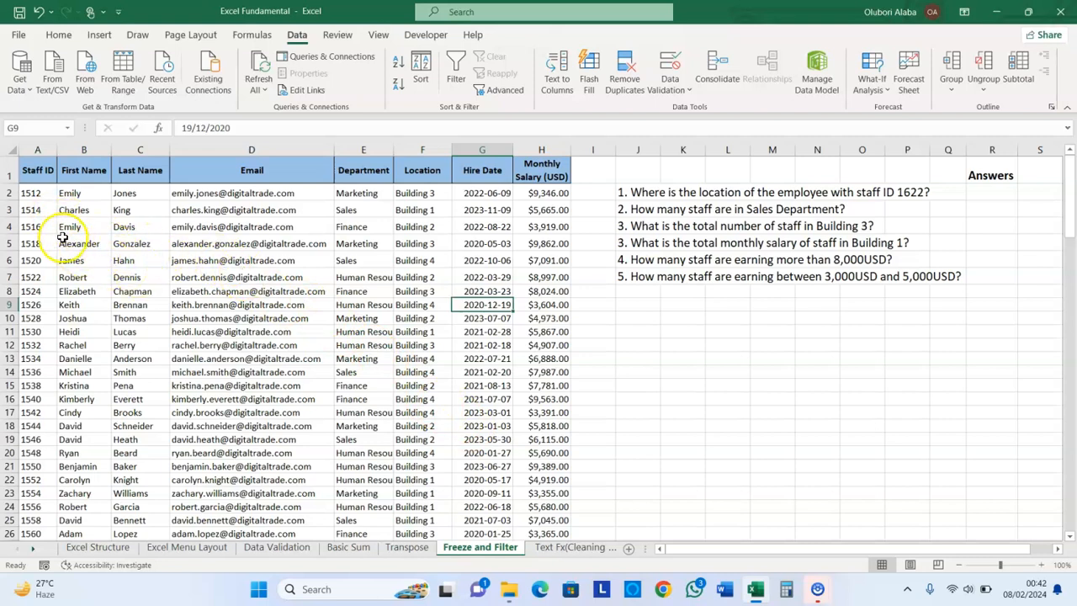
left_click(34, 175)
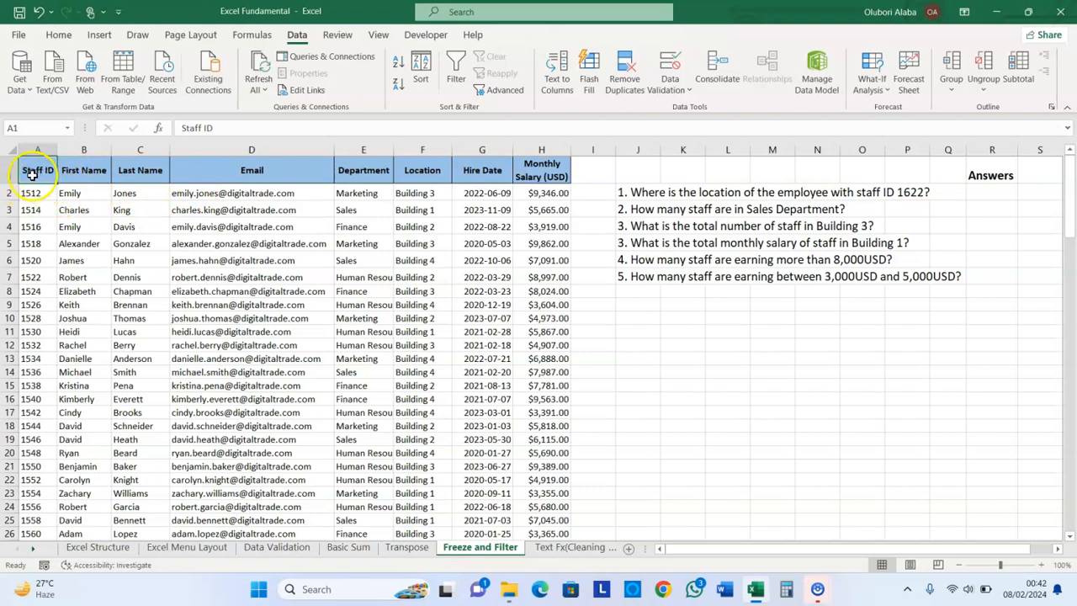
left_click(70, 175)
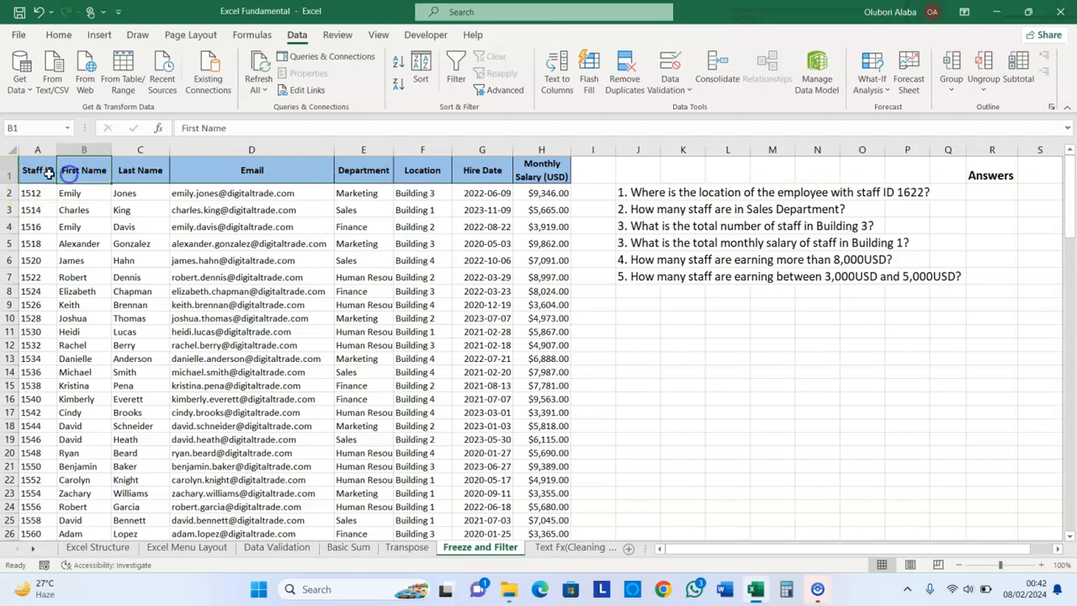
left_click(35, 175)
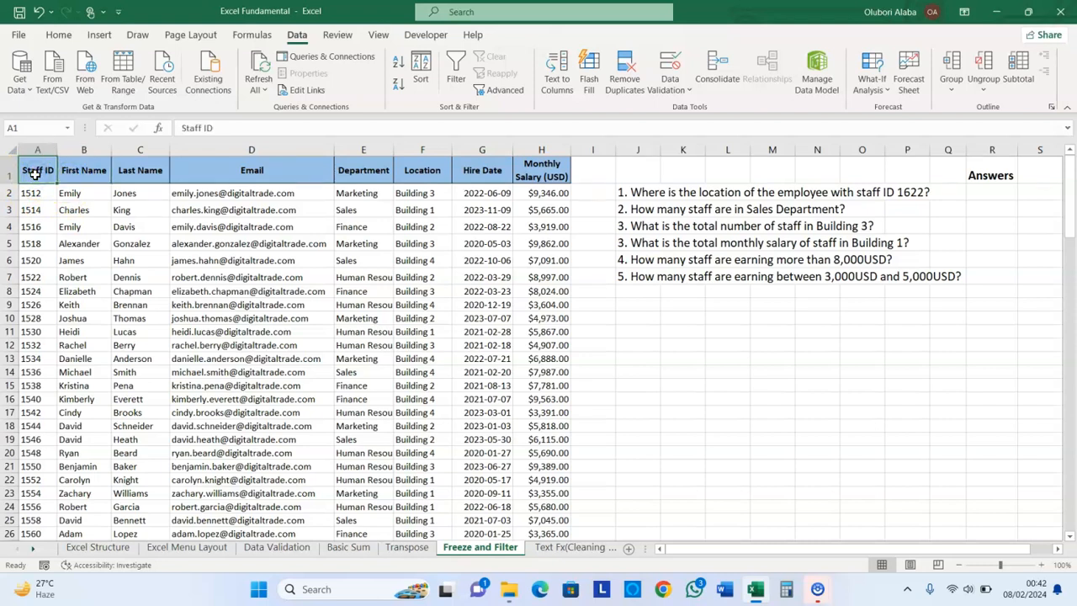
key("ctrl+shift+Down")
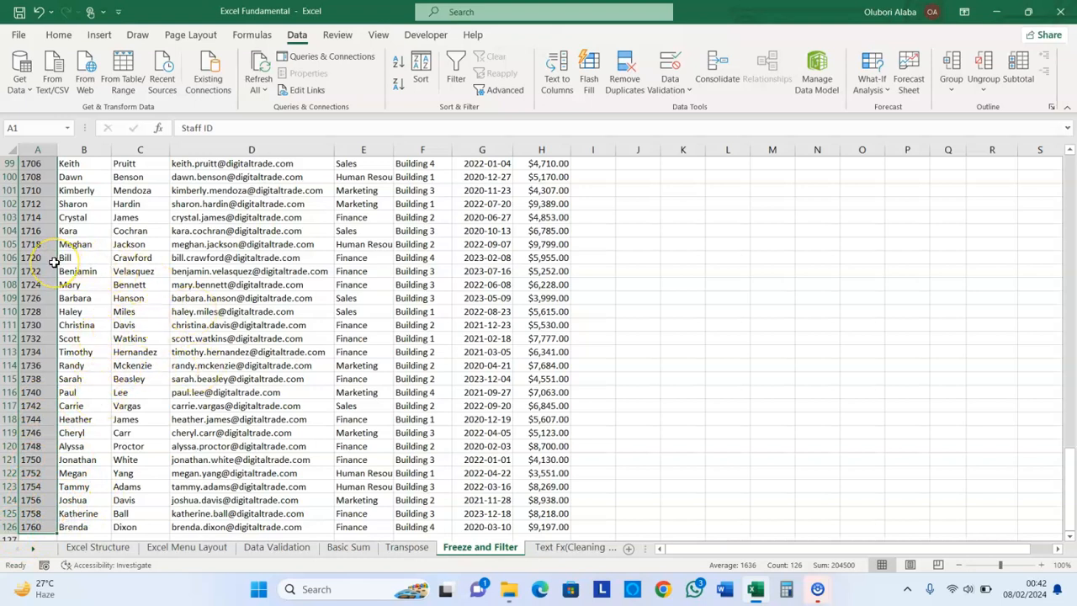
left_click(1073, 234)
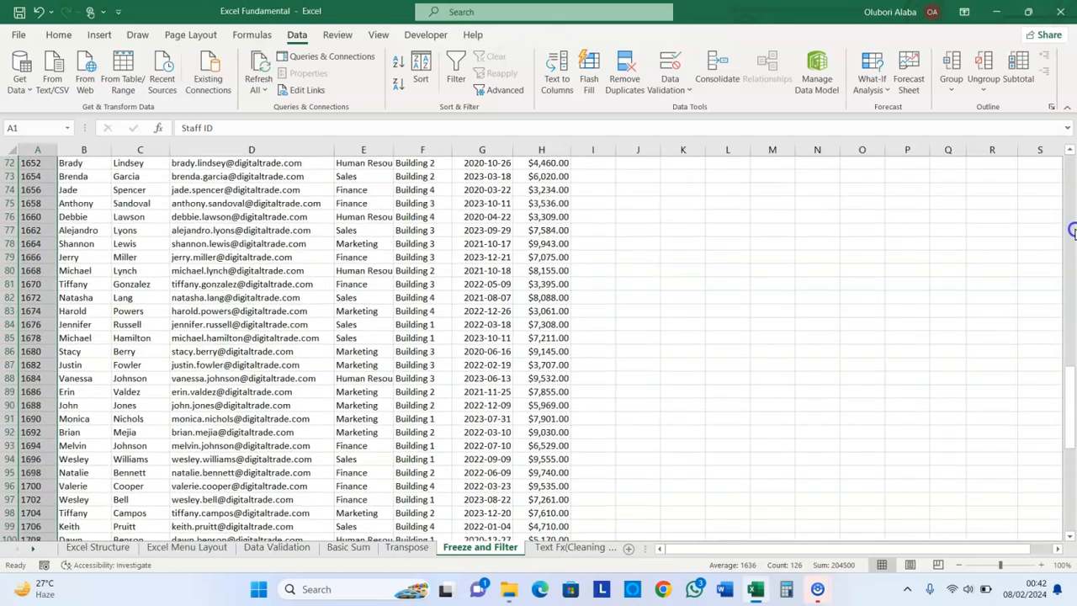
left_click_drag(1074, 183, 1073, 173)
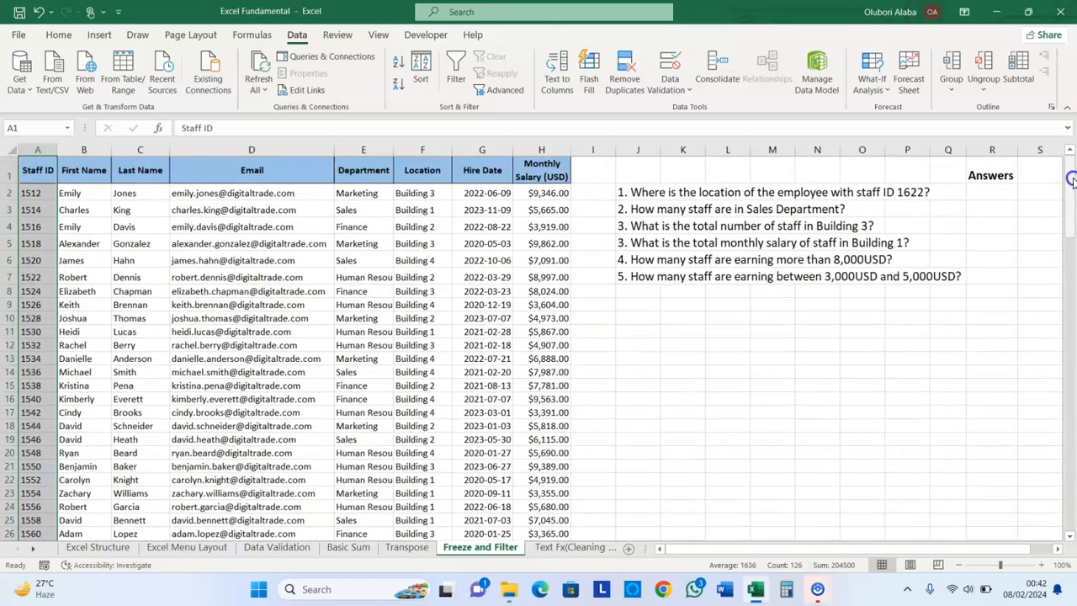
left_click(194, 214)
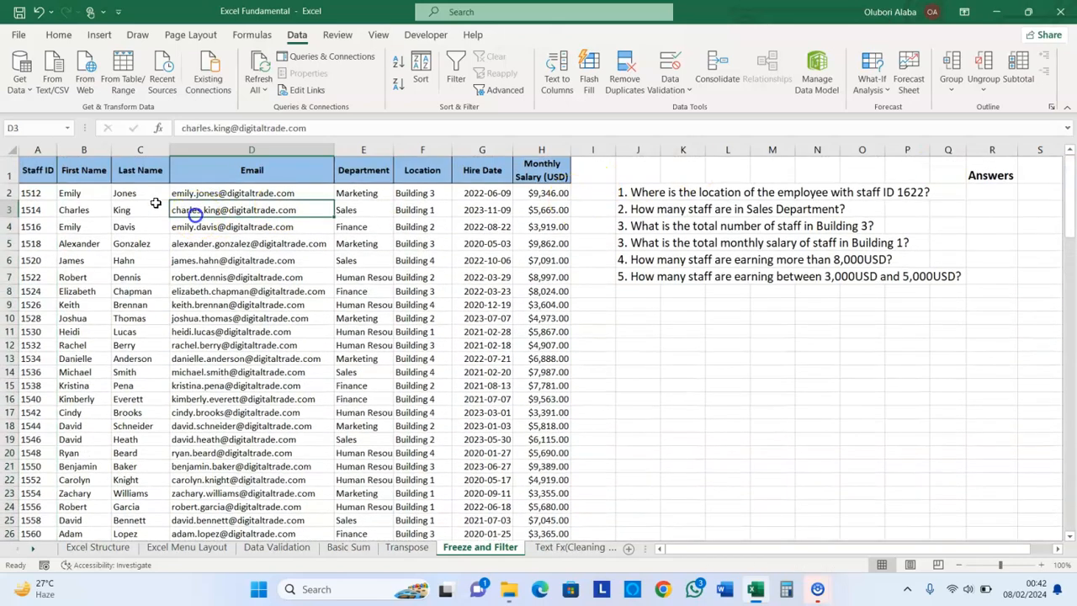
Select the whole staff table from A1 to its last row and column, return to its beginning and clear the selection
left_click(34, 170)
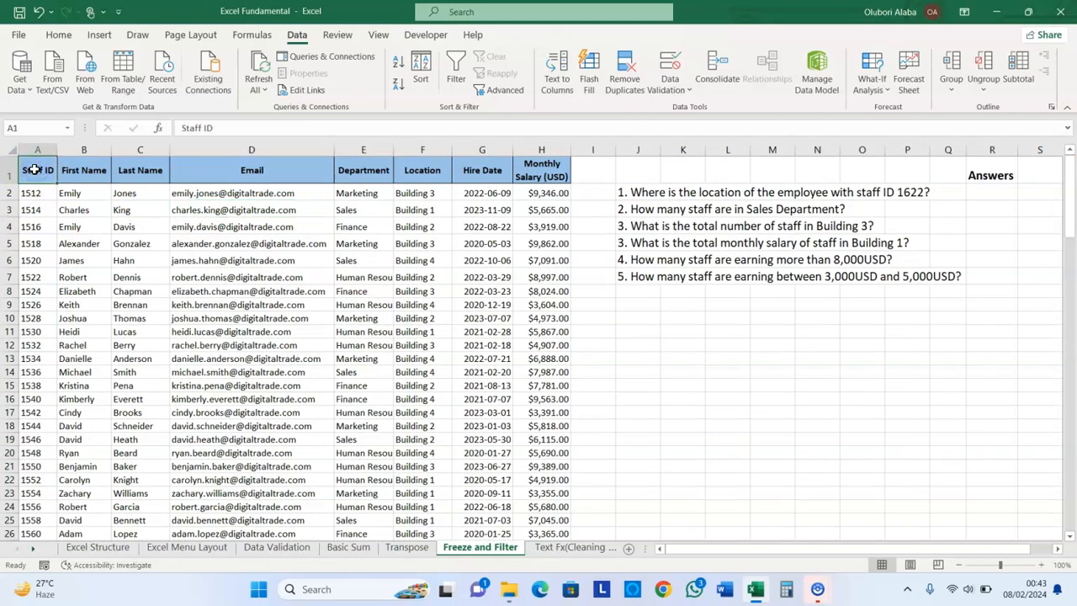
key("ctrl+shift+Down")
key("ctrl+shift+Right")
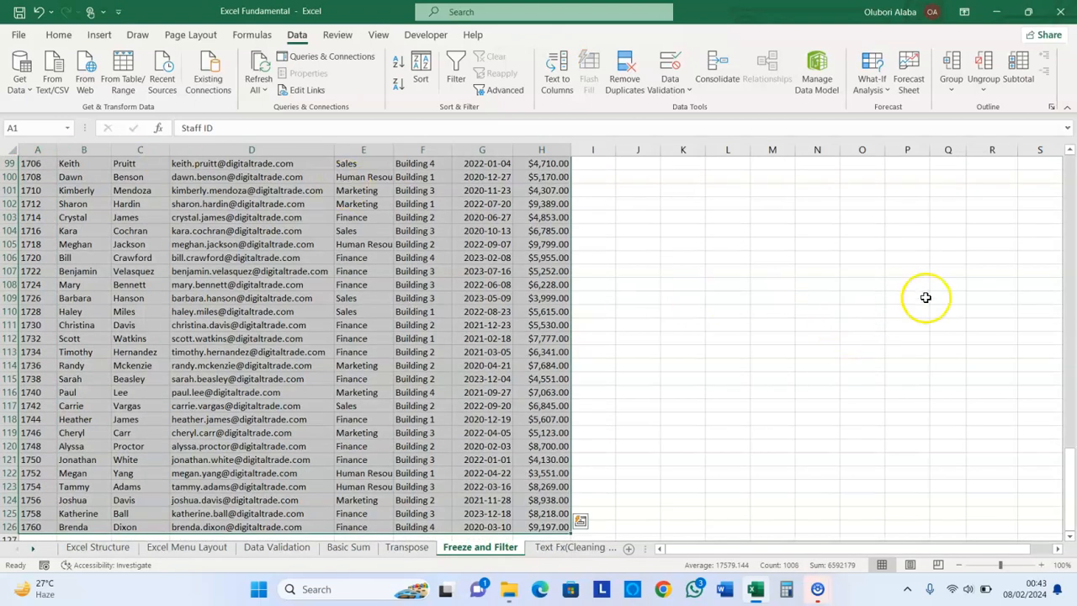
left_click_drag(1073, 272, 1070, 173)
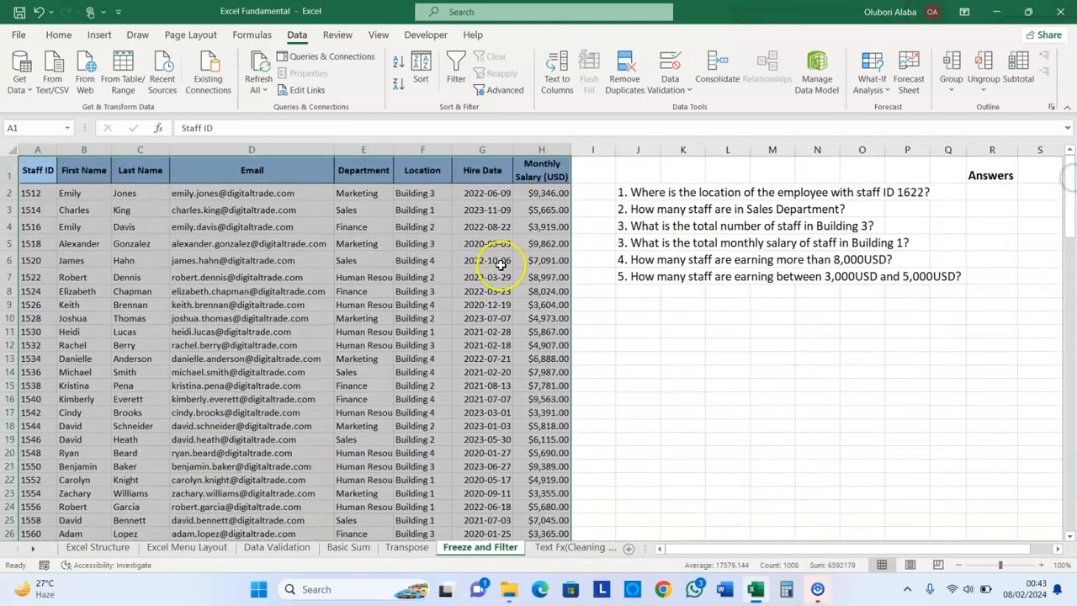
left_click(306, 247)
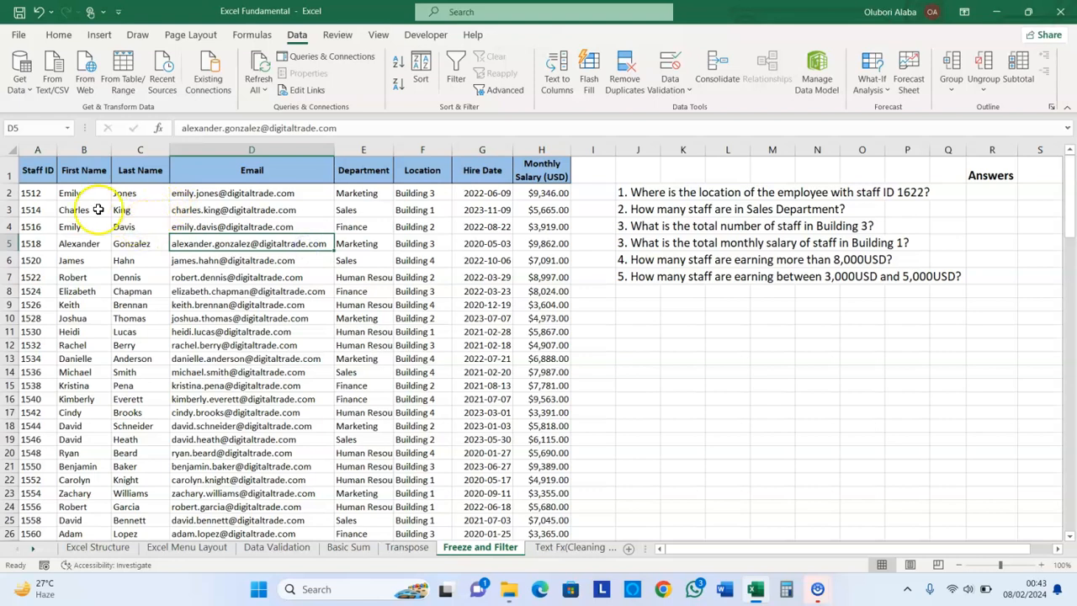
Browse the Staff ID records from A2 down to row 35, return to the header row, and select cell B2
left_click(37, 192)
key("Down")
key("Down")
key("Down")
key("Down")
key("Down")
key("Down")
key("Down")
key("Down")
key("Down")
key("Down")
key("Down")
key("Down")
key("Down")
key("Down")
key("Down")
key("Down")
key("Down")
key("Down")
key("Down")
key("Down")
key("Down")
key("Down")
key("Down")
key("Down")
key("Down")
key("Down")
key("Down")
key("Down")
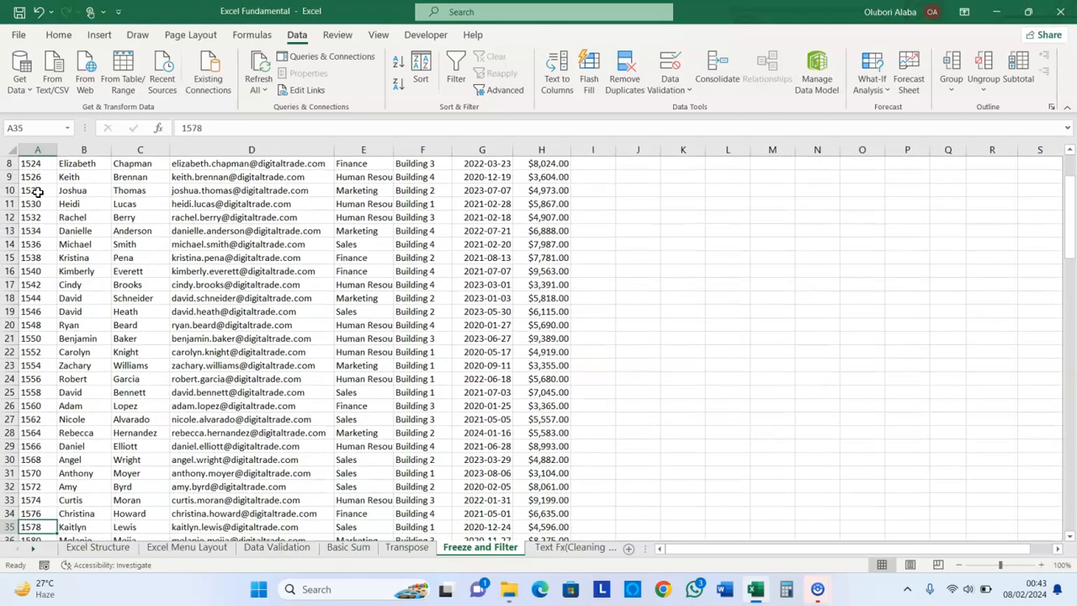
key("Up")
key("Up")
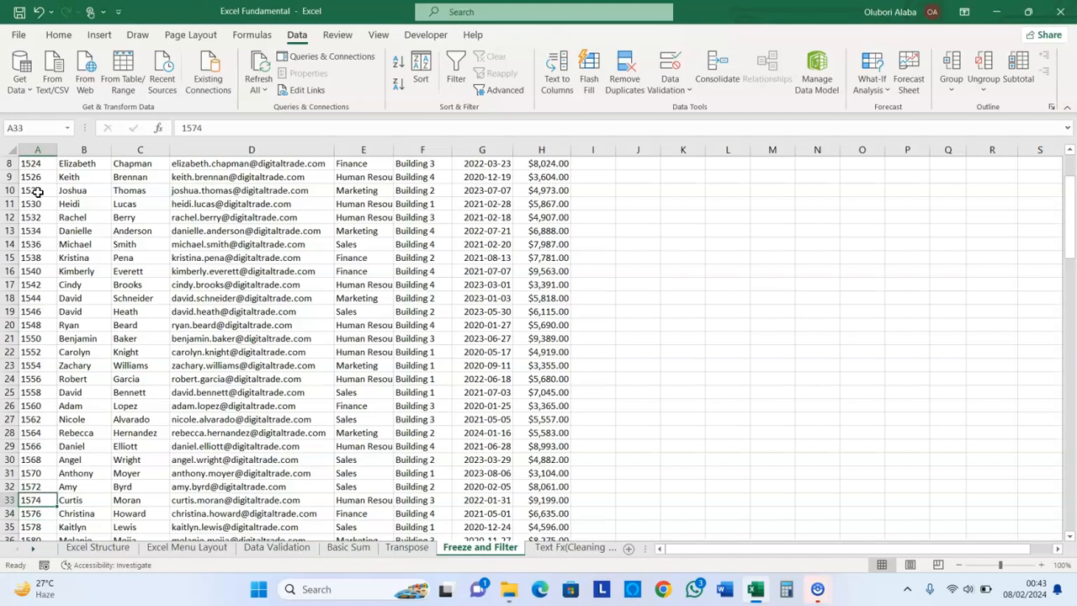
key("Up")
key("Up")
key("Up")
key("Up")
key("Up")
key("Up")
key("Up")
key("Up")
key("Up")
key("Up")
key("Up")
key("Up")
key("Up")
key("Up")
key("Up")
key("Up")
key("Up")
key("Up")
key("Up")
key("Up")
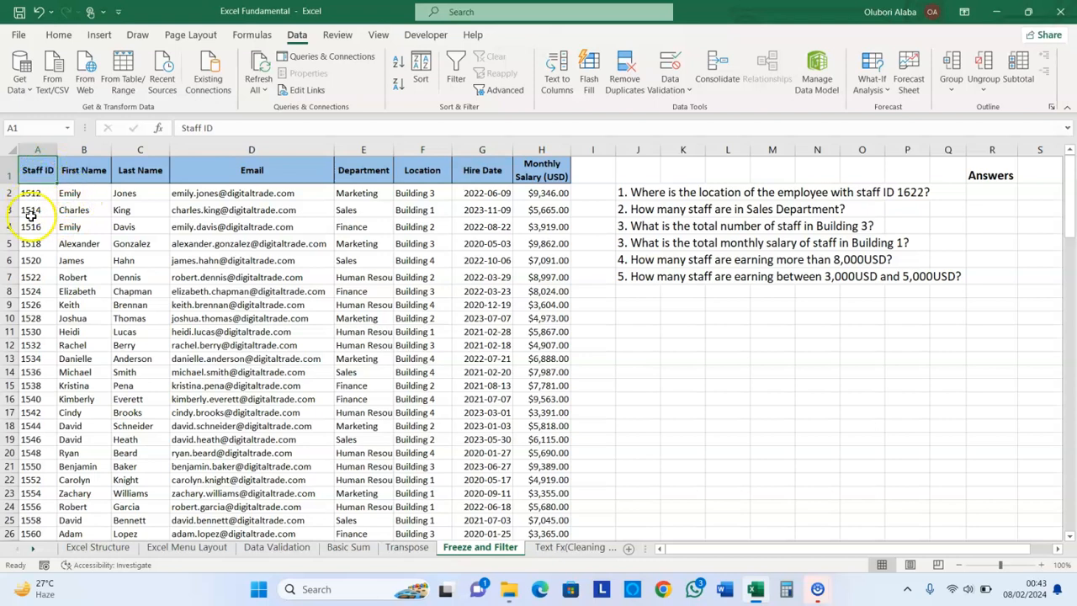
left_click(74, 193)
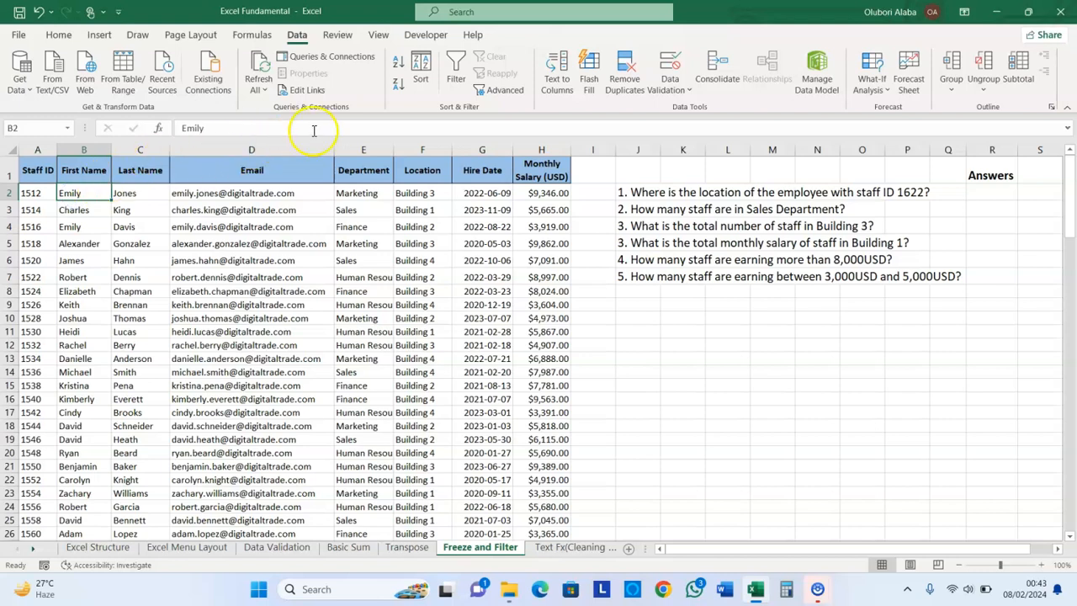
Freeze the panes at B2 so the header row and the Staff ID column stay fixed
left_click(377, 36)
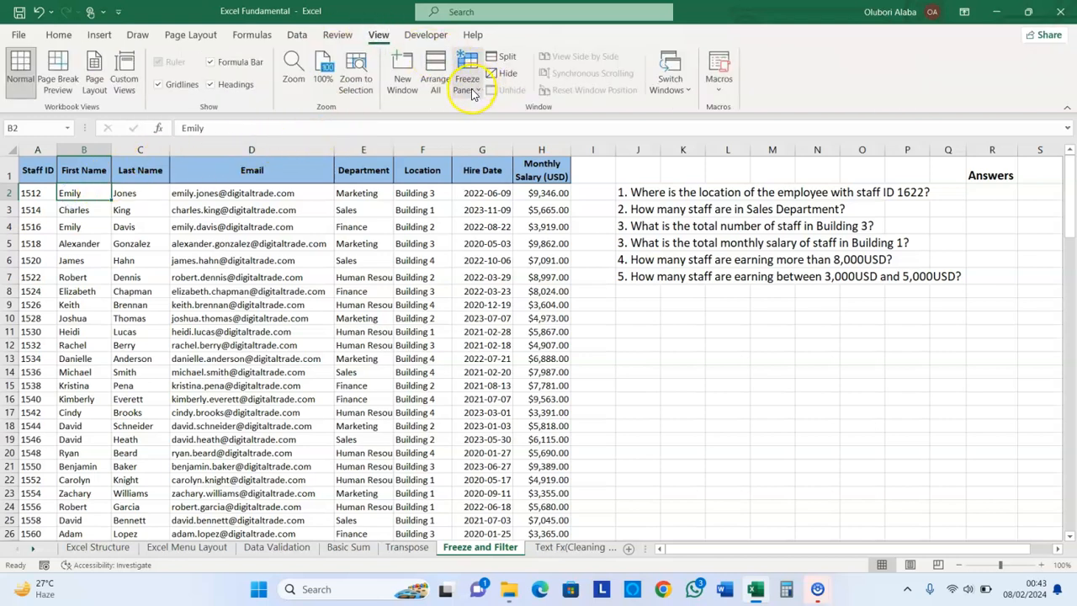
left_click(471, 91)
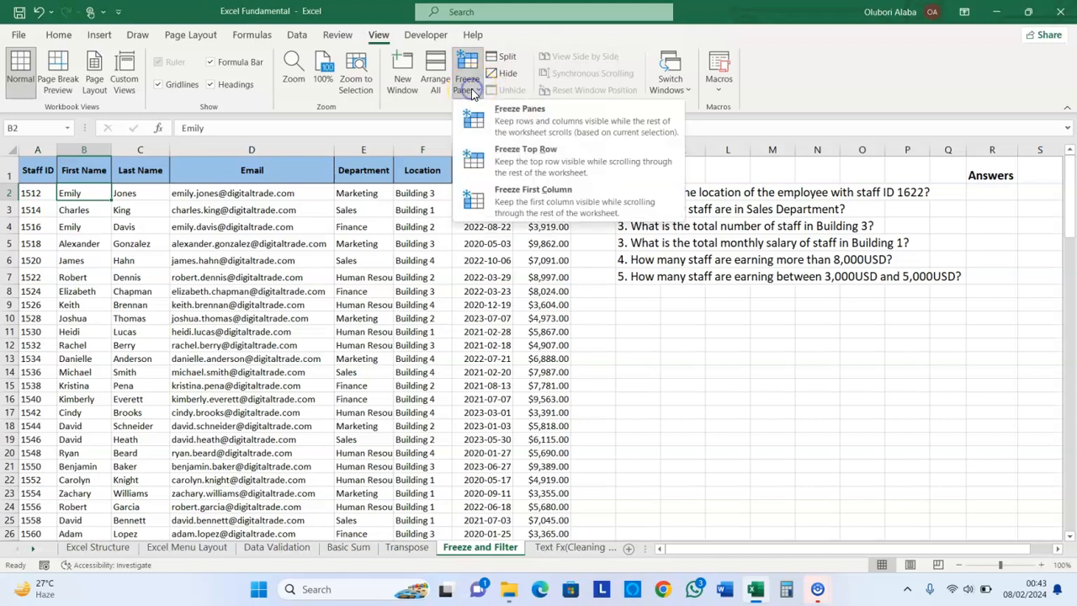
left_click(506, 116)
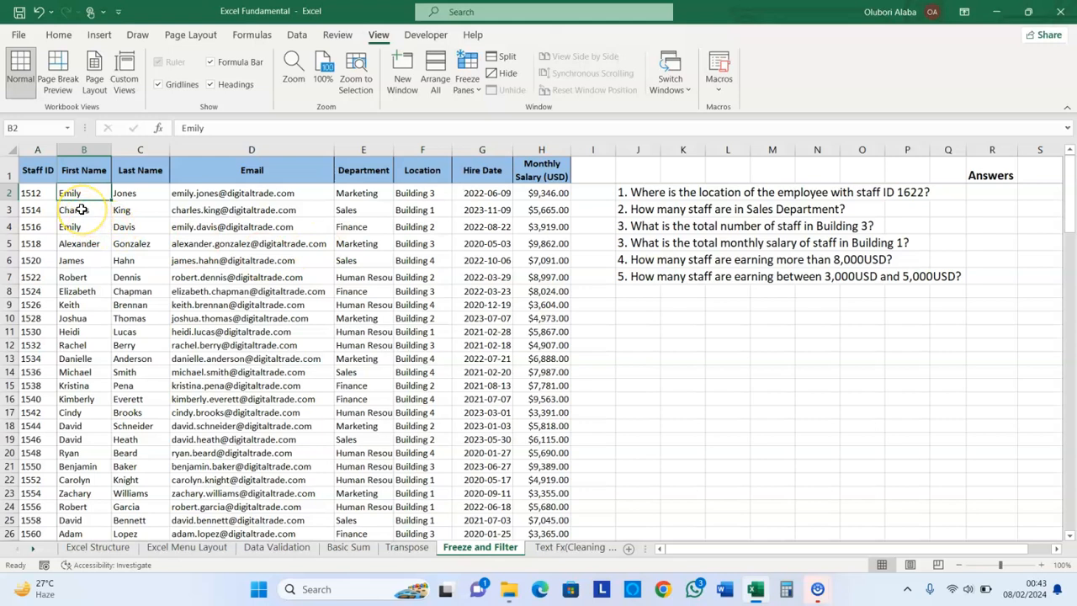
Browse the staff records down the First Name column to row 81 to check the frozen header row
key("Down")
key("Down")
key("Down")
key("Down")
key("Down")
key("Down")
key("Down")
key("Down")
key("Down")
key("Down")
key("Down")
key("Down")
key("Down")
key("Down")
key("Down")
key("Down")
key("Down")
key("Down")
key("Down")
key("Down")
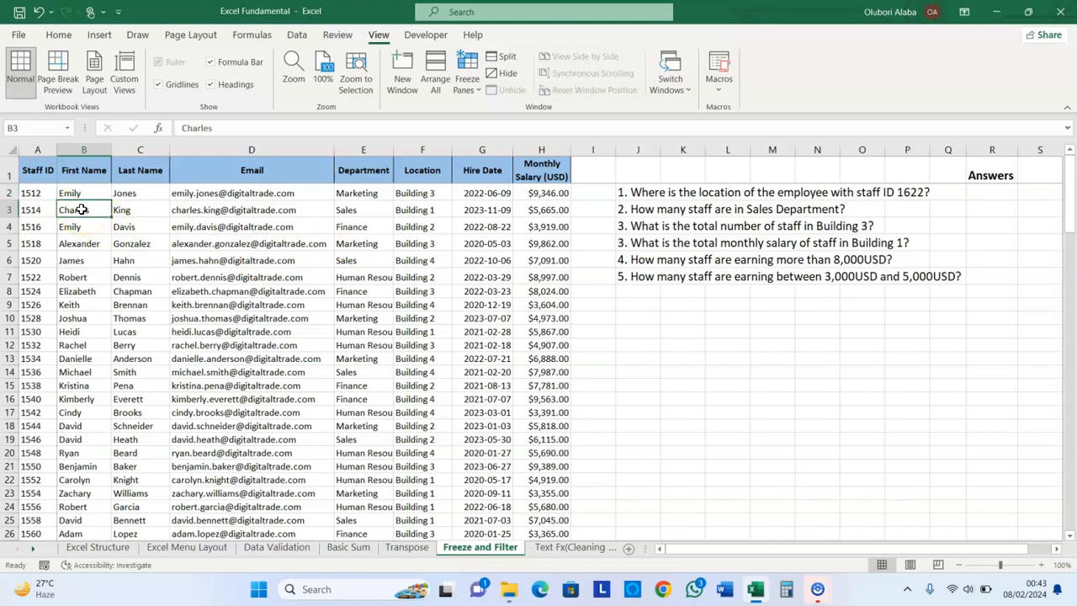
key("Down")
key("Down")
key("Down")
key("Down")
key("Down")
key("Down")
key("Down")
key("Down")
key("Down")
key("Down")
key("Down")
key("Down")
key("Down")
key("Down")
key("Down")
key("Down")
key("Down")
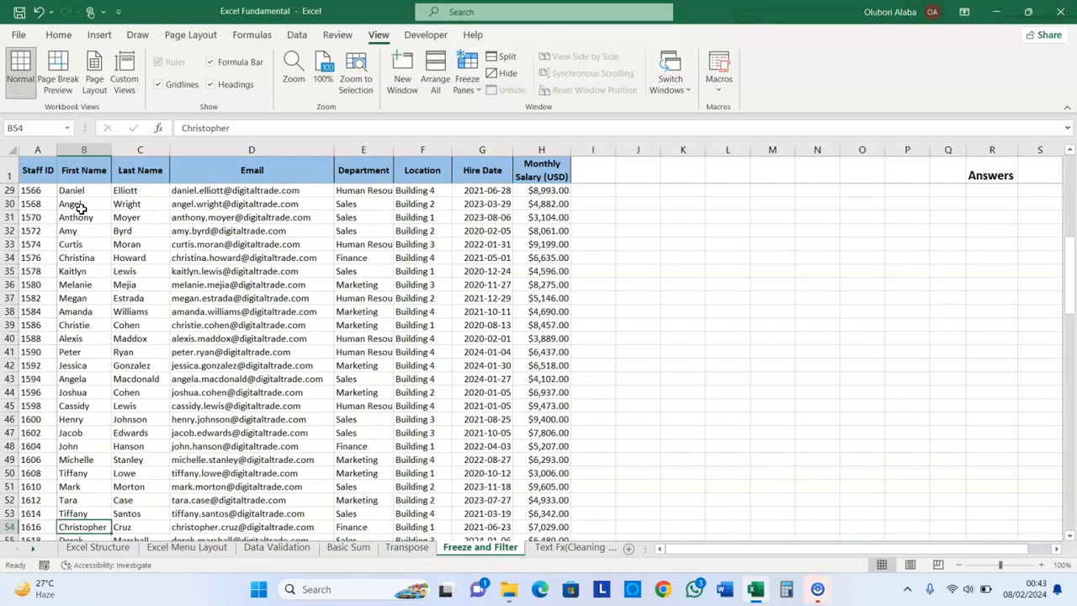
key("Down")
key("Down")
key("Down")
key("Down")
key("Down")
key("Down")
key("Down")
key("Down")
key("Down")
key("Down")
key("Down")
key("Down")
key("Down")
key("Down")
key("Down")
key("Down")
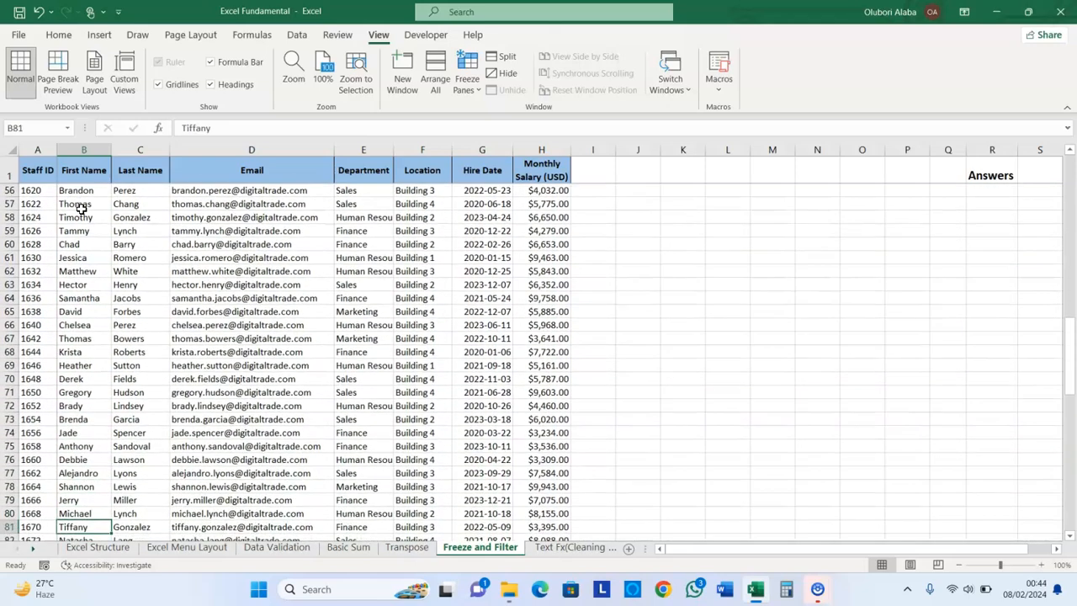
Move up to row 76, browse across to column AB to check the frozen Staff ID column, and return to A76
key("Up")
key("Up")
key("Up")
key("Up")
key("Up")
key("Right")
key("Right")
key("Right")
key("Right")
key("Right")
key("Right")
key("Right")
key("Right")
key("Right")
key("Right")
key("Right")
key("Right")
key("Right")
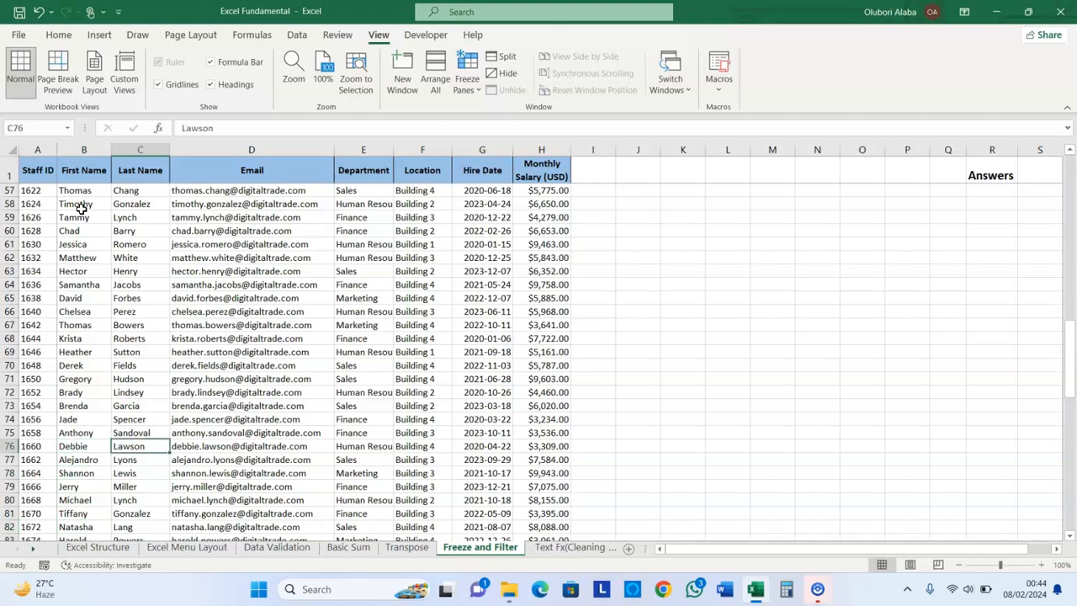
key("Right")
key("Right")
key("Right")
key("Right")
key("Right")
key("Right")
key("Right")
key("Right")
key("Right")
key("Right")
key("Right")
key("Right")
key("Right")
key("Right")
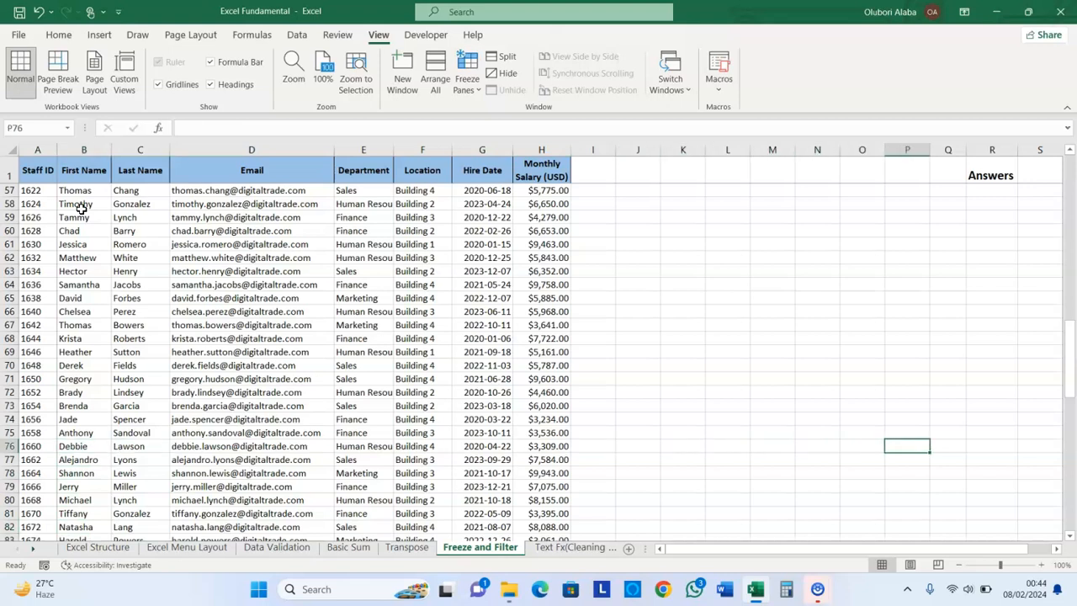
key("Left")
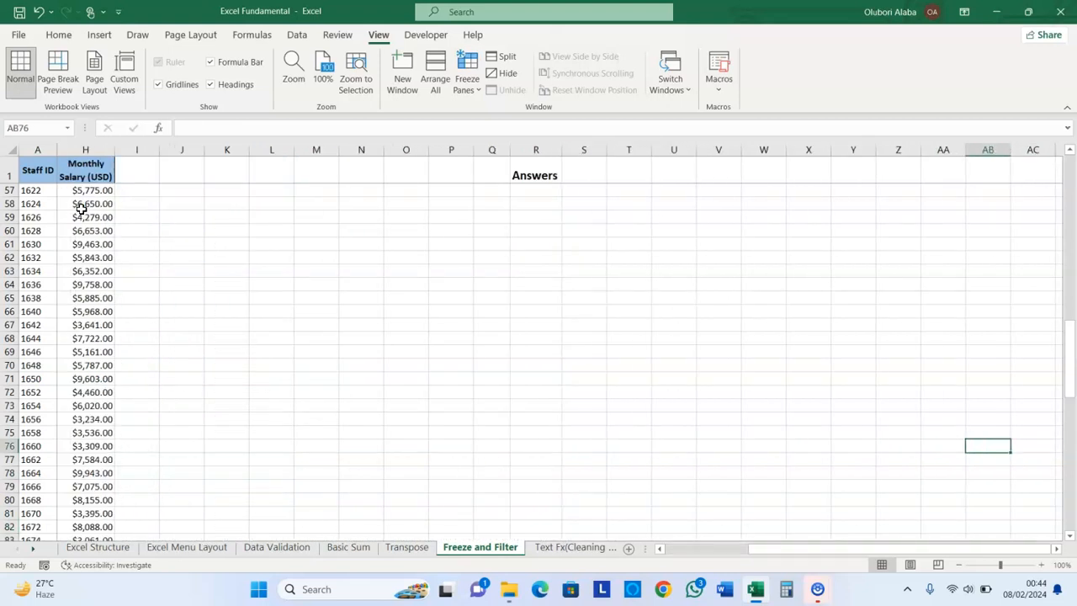
key("Left")
key("Left")
key("Left")
key("Left")
key("Left")
key("Left")
key("Left")
key("Left")
key("Left")
key("Left")
key("Left")
key("Left")
key("Left")
key("Left")
key("Left")
key("Left")
key("Left")
key("Left")
key("Left")
key("Left")
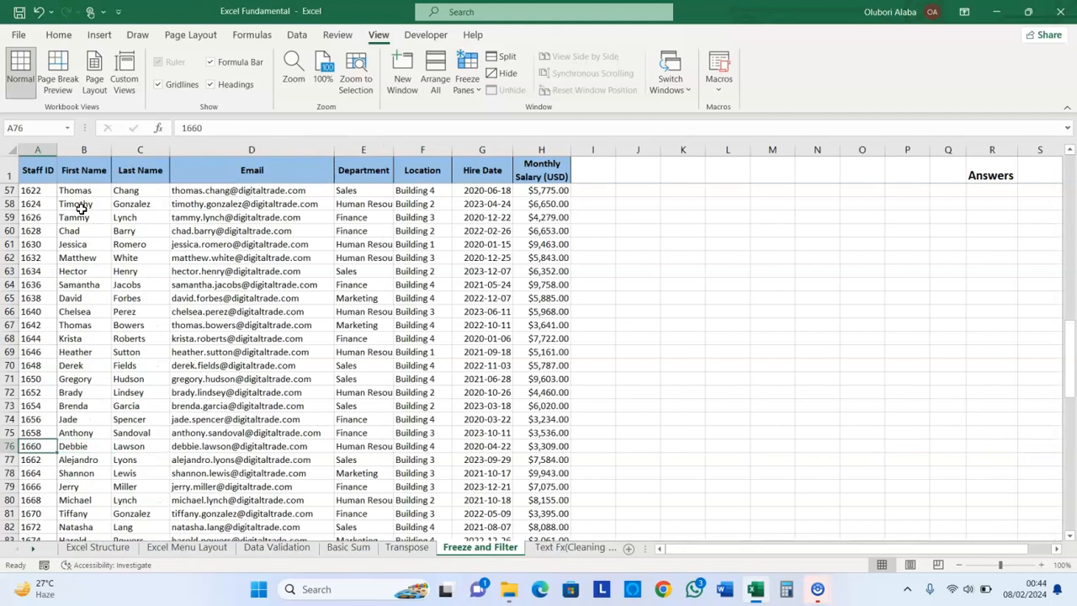
Browse the staff records back up the Staff ID column from row 76 to the header in A1
key("Up")
key("Up")
key("Up")
key("Up")
key("Up")
key("Up")
key("Up")
key("Up")
key("Up")
key("Up")
key("Up")
key("Up")
key("Up")
key("Up")
key("Up")
key("Up")
key("Up")
key("Up")
key("Up")
key("Up")
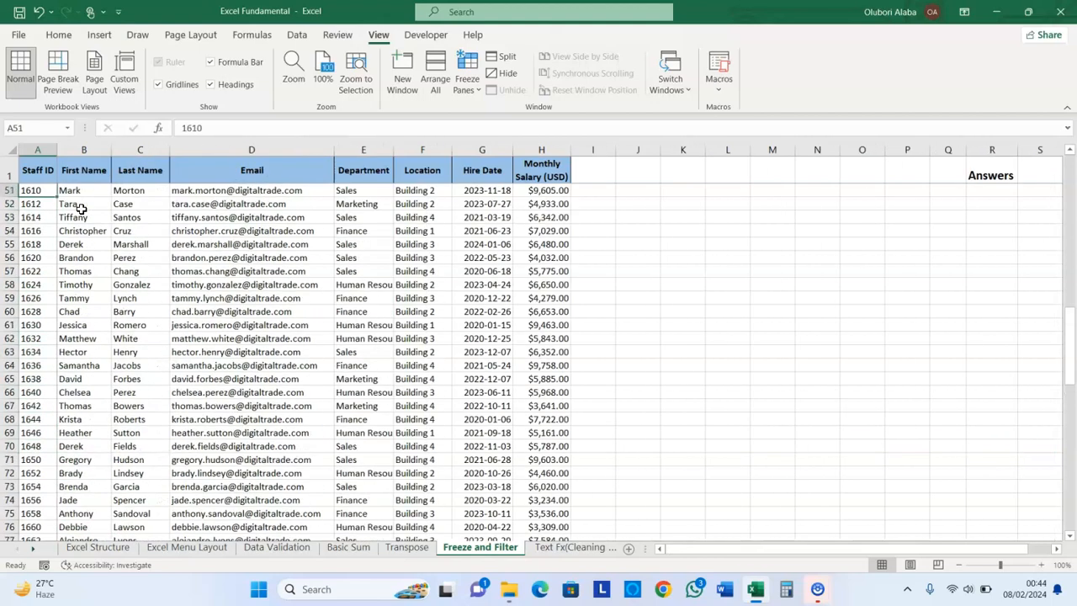
key("Up")
key("Up")
key("Up")
key("Up")
key("Up")
key("Up")
key("Up")
key("Up")
key("Up")
key("Up")
key("Up")
key("Up")
key("Up")
key("Up")
key("Up")
key("Up")
key("Up")
key("Up")
key("Up")
key("Up")
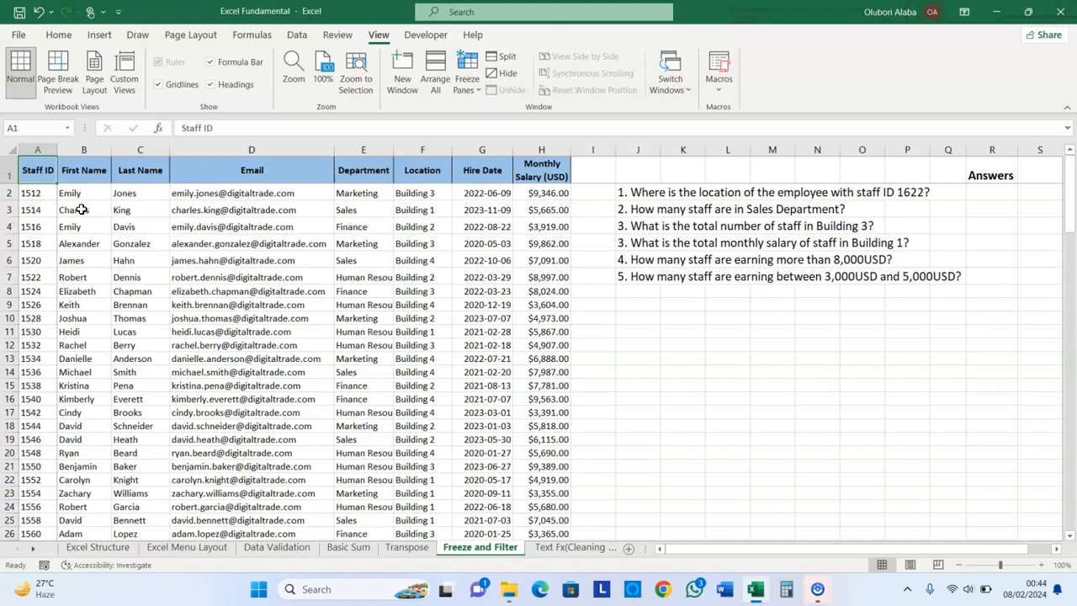
Unfreeze the panes on the Freeze and Filter sheet and select cell D3
left_click(468, 85)
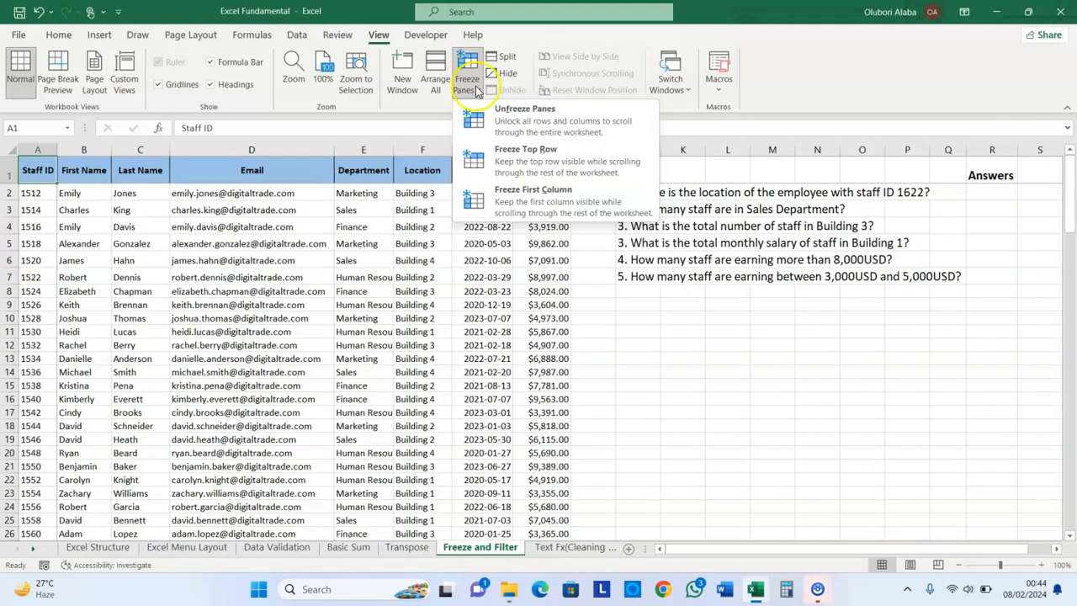
left_click(510, 119)
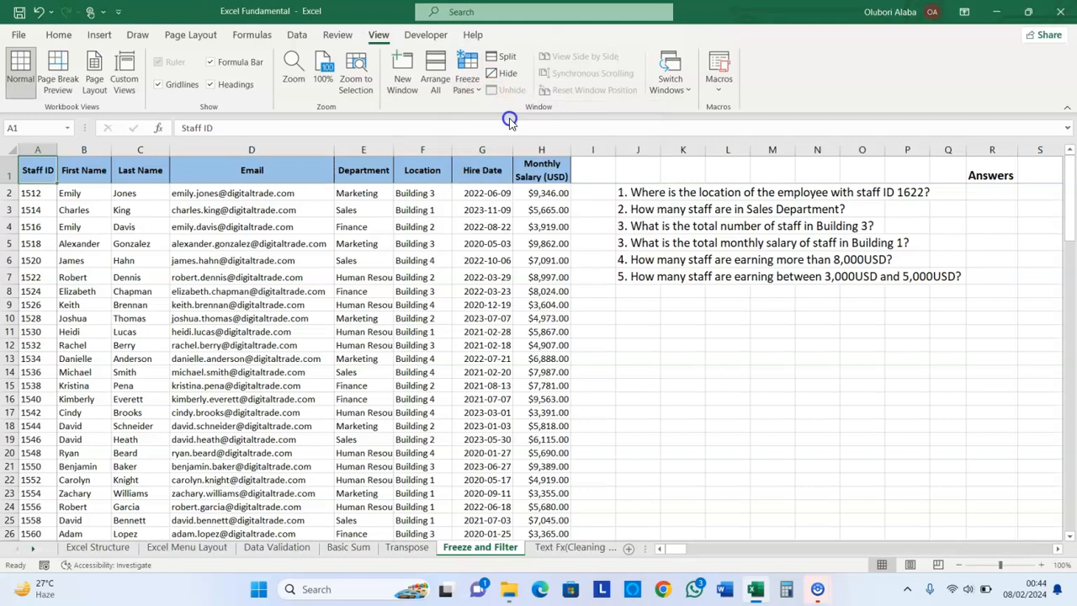
left_click(326, 217)
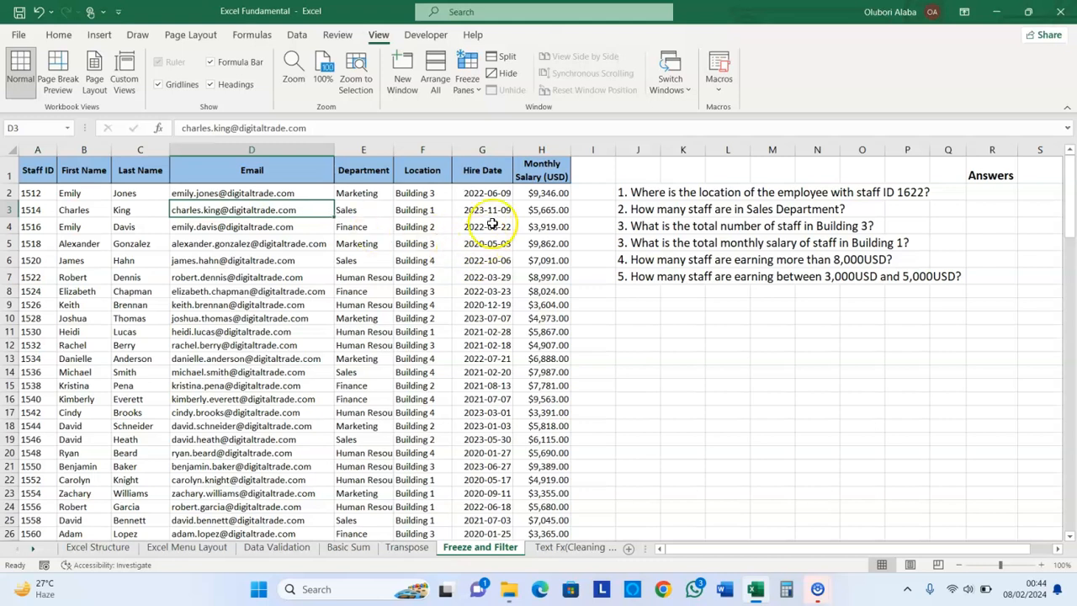
Turn on filtering for the staff table, starting from its Staff ID header in A1
left_click(295, 37)
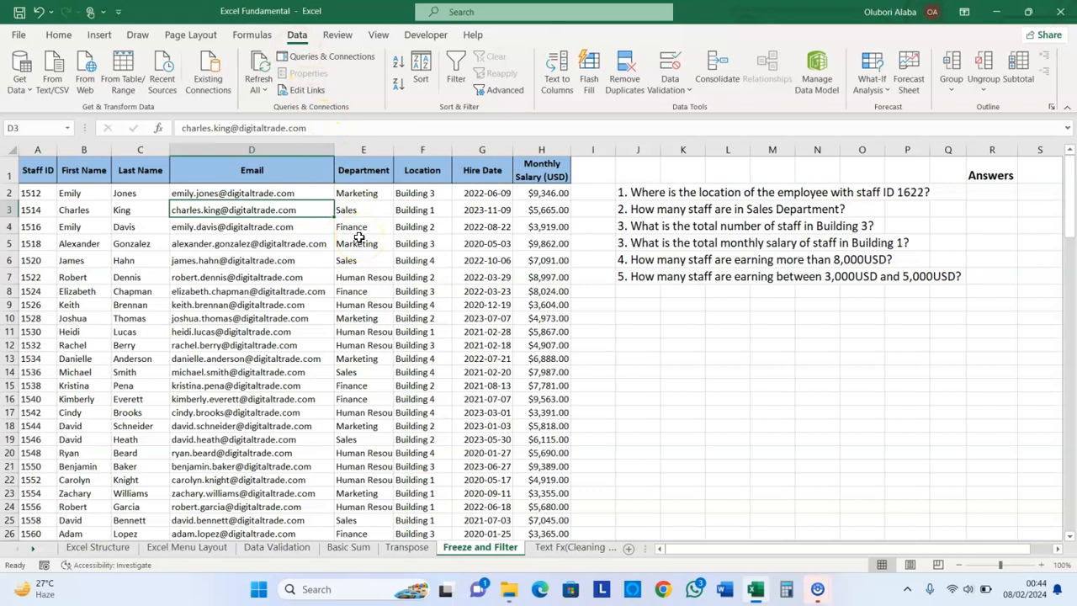
left_click(35, 178)
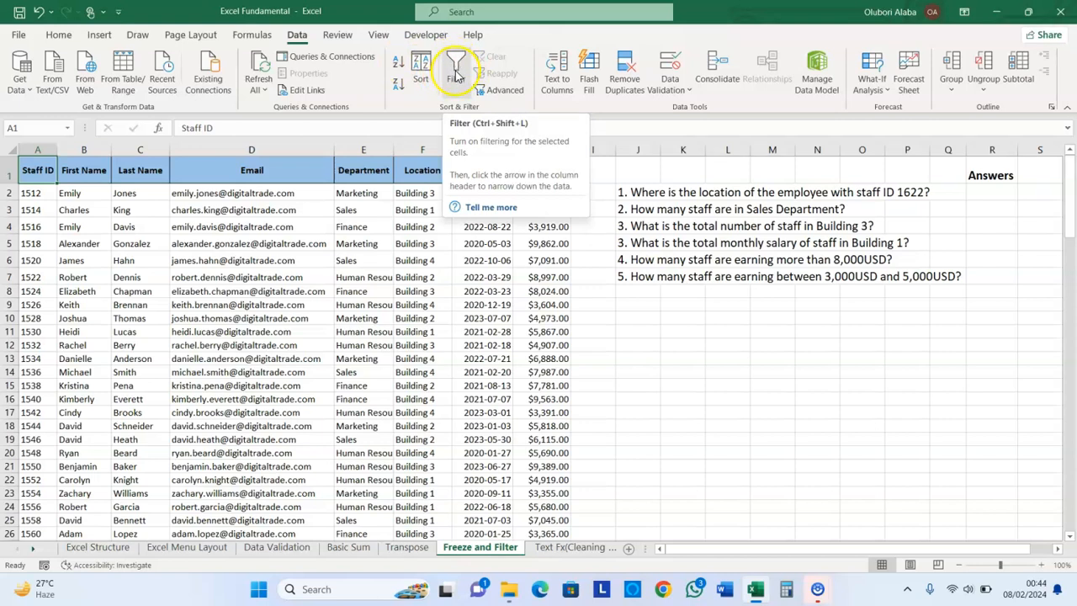
left_click(455, 78)
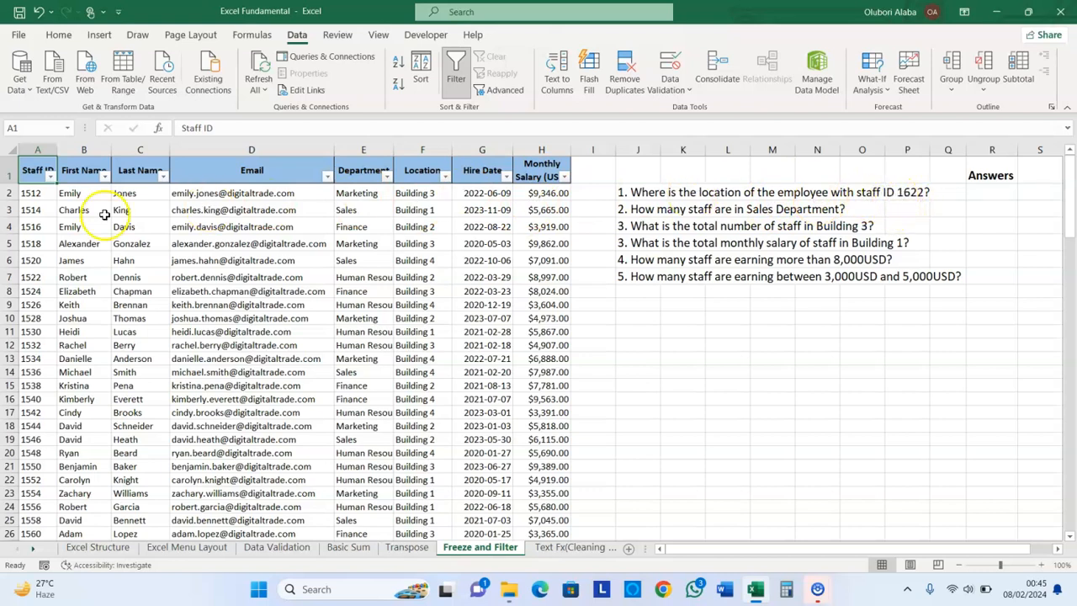
Filter the Staff ID column to the single employee asked about in question 1 to check their location, and clear the filter
left_click(51, 177)
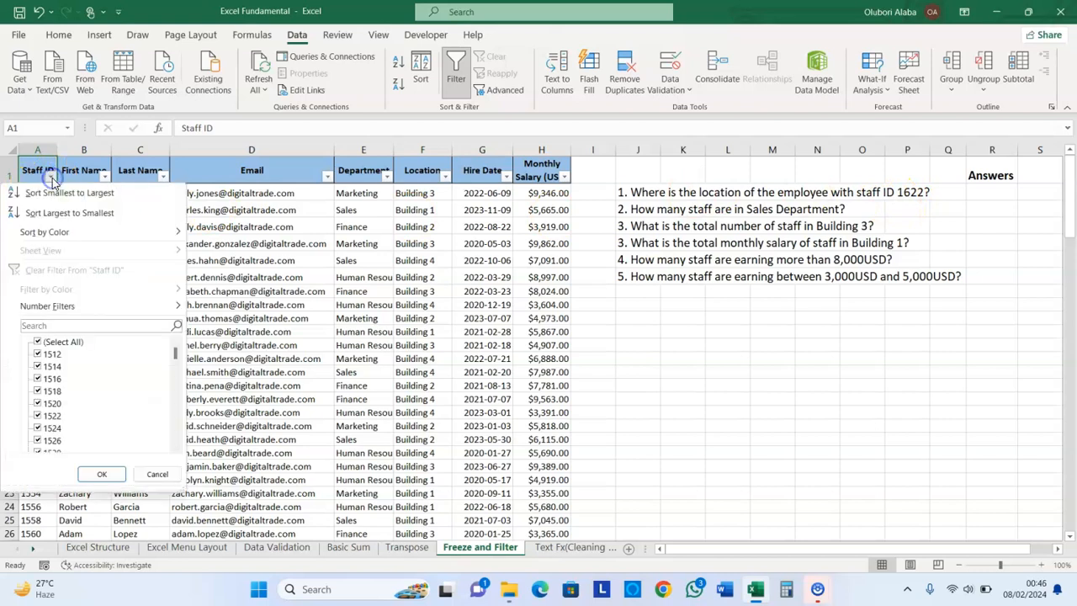
left_click(37, 342)
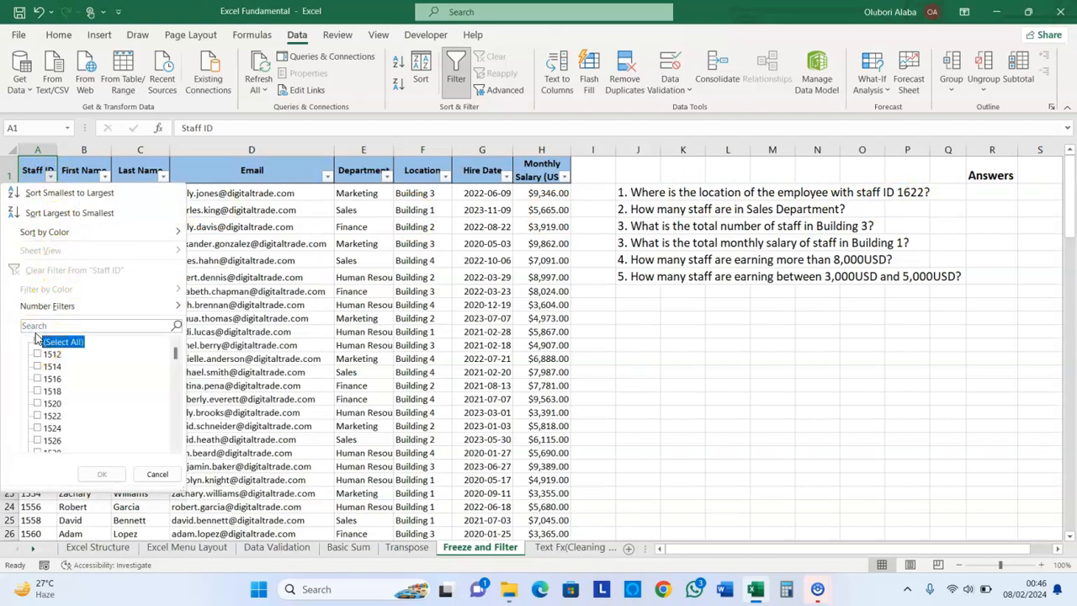
left_click(34, 327)
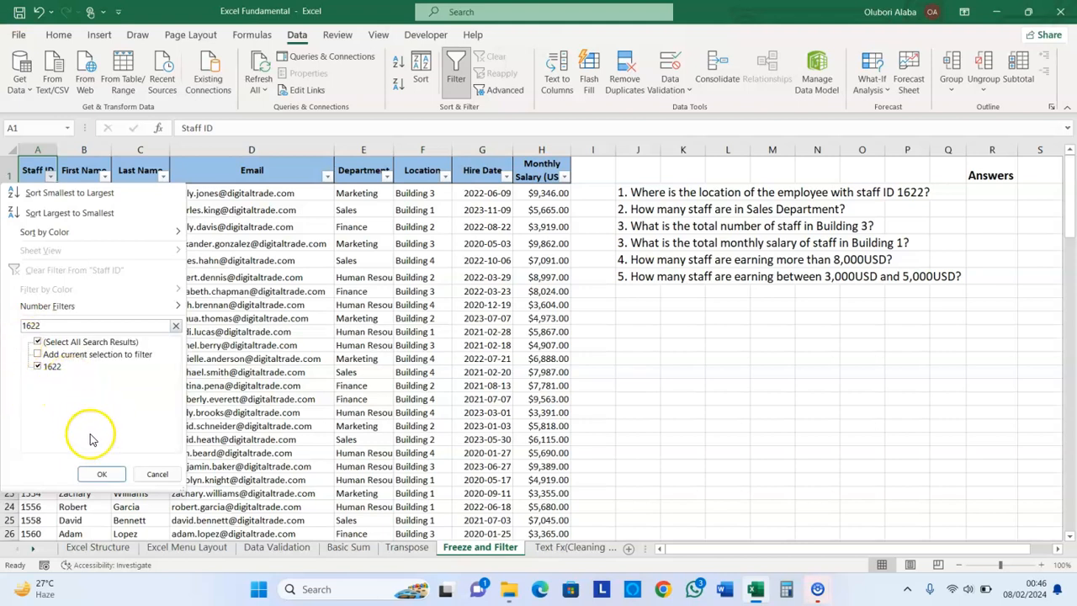
left_click(100, 474)
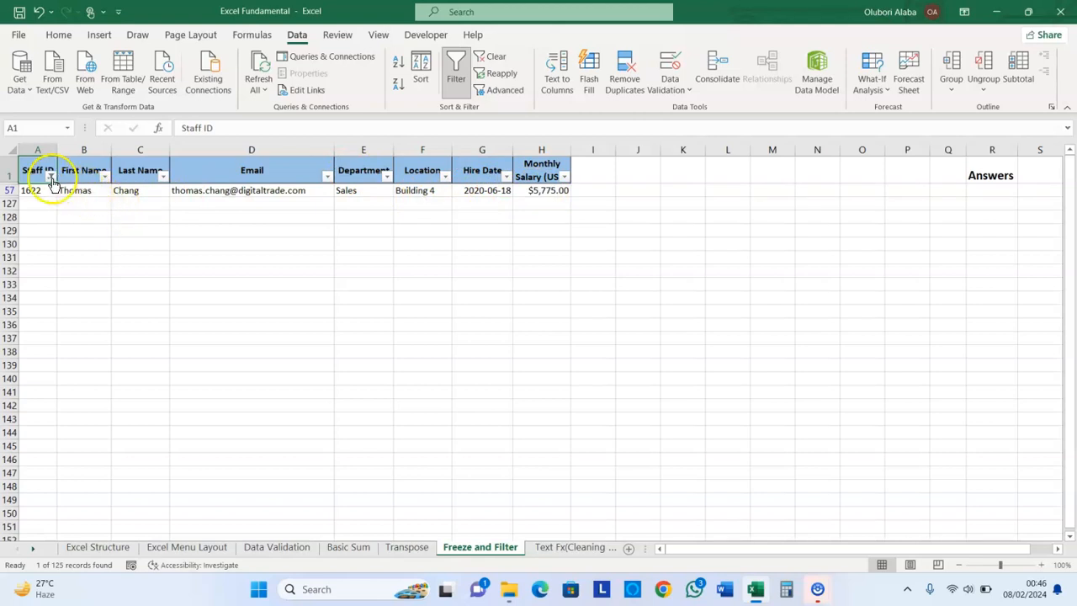
left_click(495, 55)
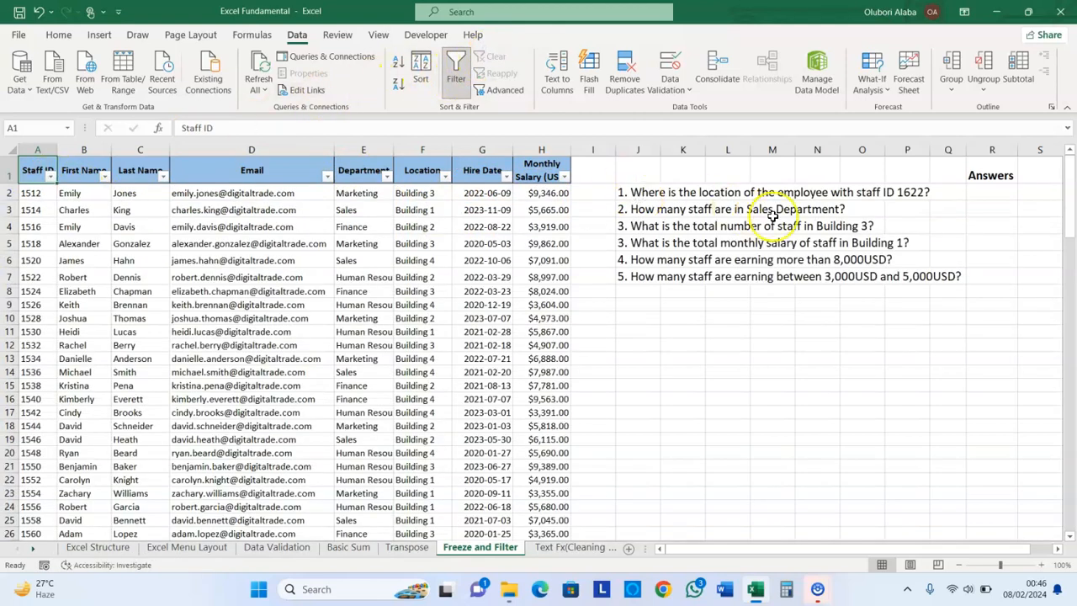
Enter "Building 4" in R2 as the answer to question 1
left_click(642, 193)
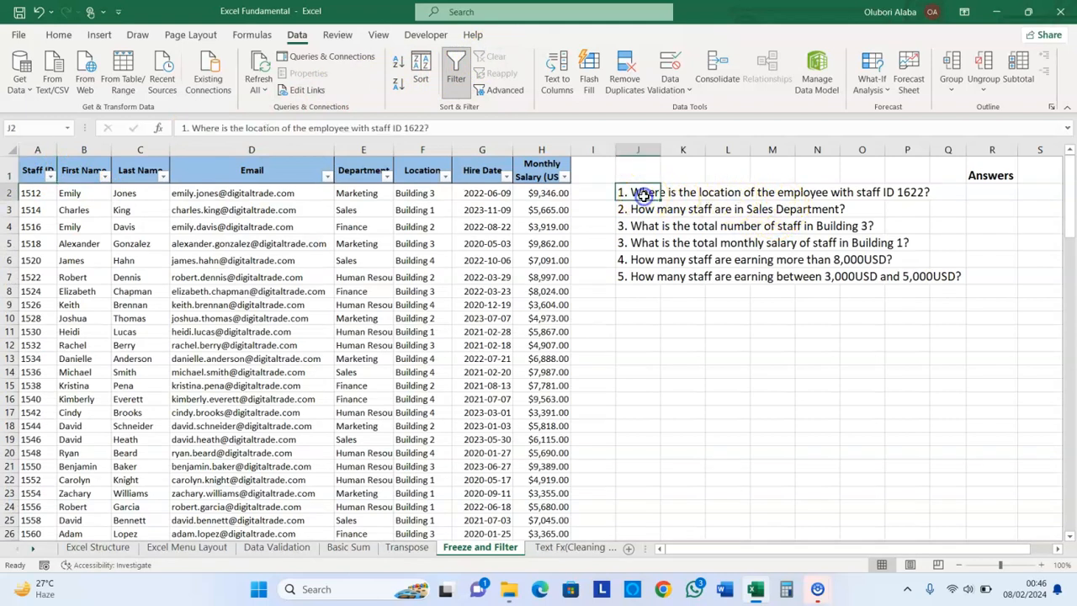
left_click(974, 193)
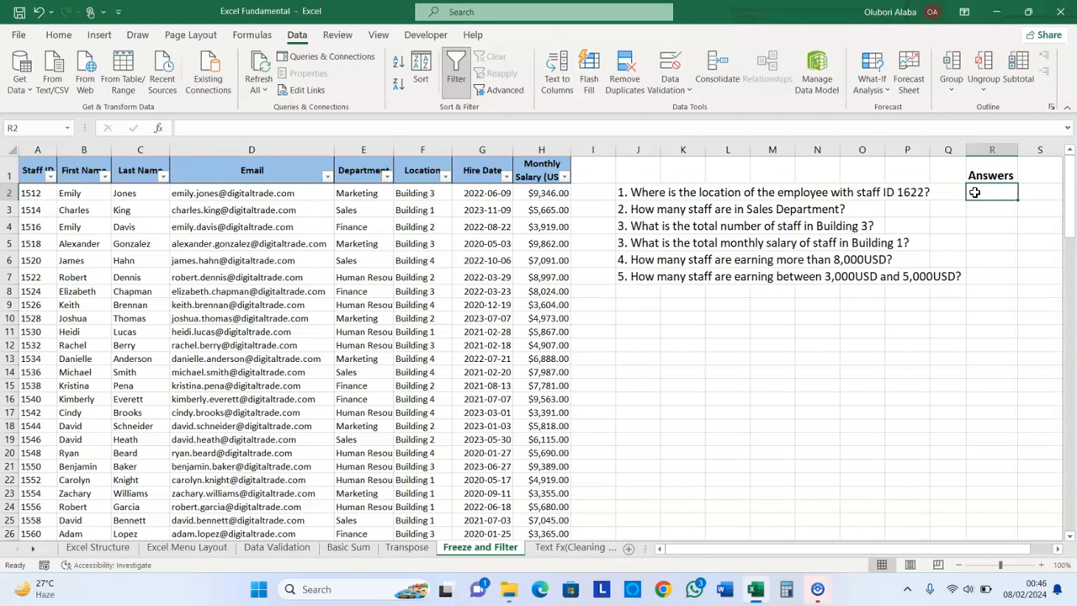
type("Building")
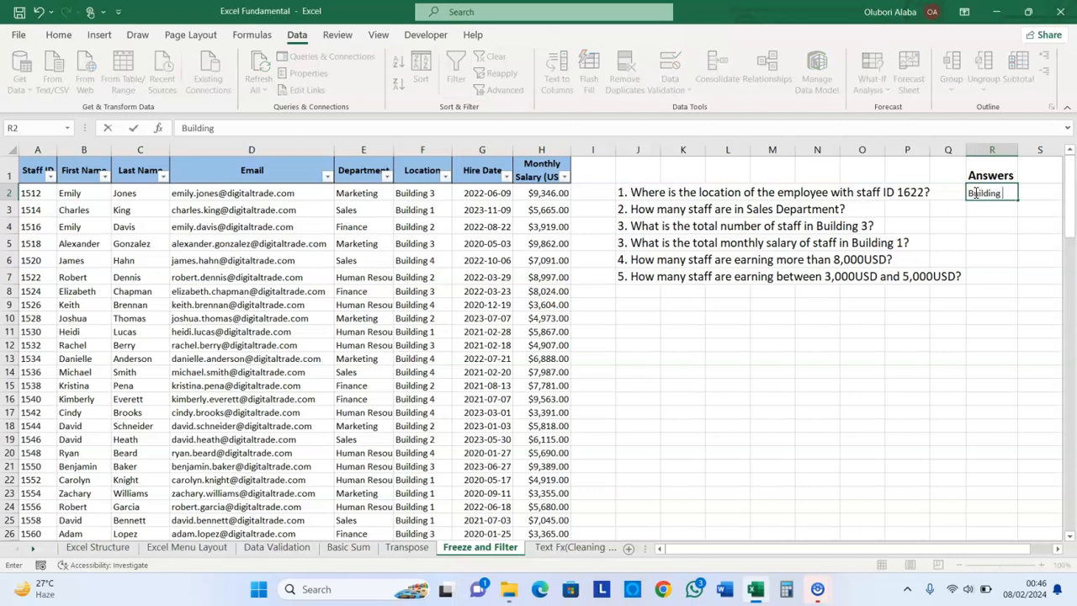
left_click(980, 209)
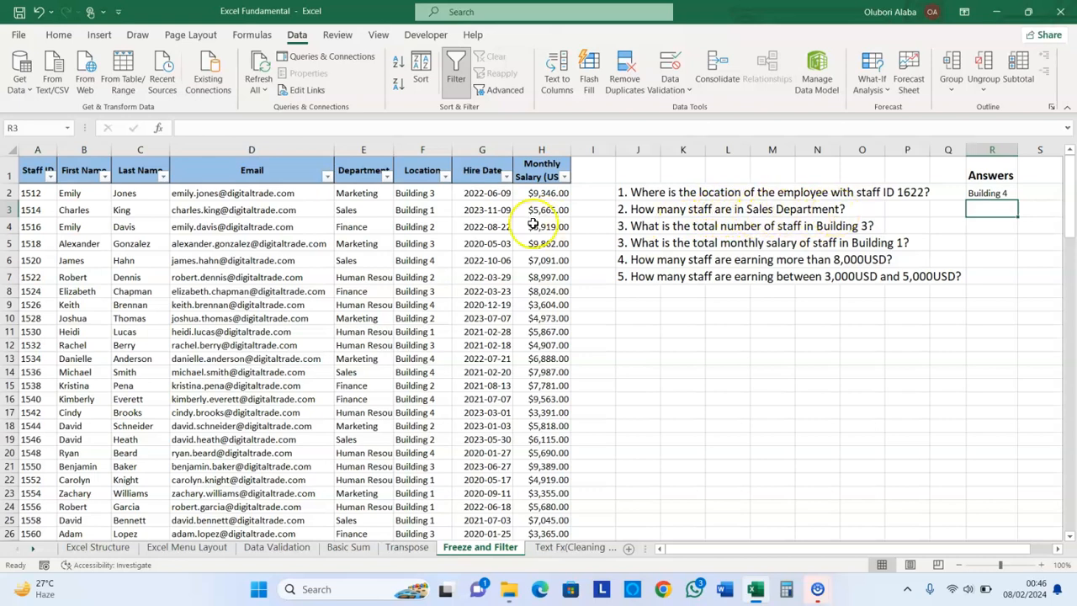
Filter the Department column to Sales only and select all remaining Staff IDs from A3 down to count them
left_click(386, 176)
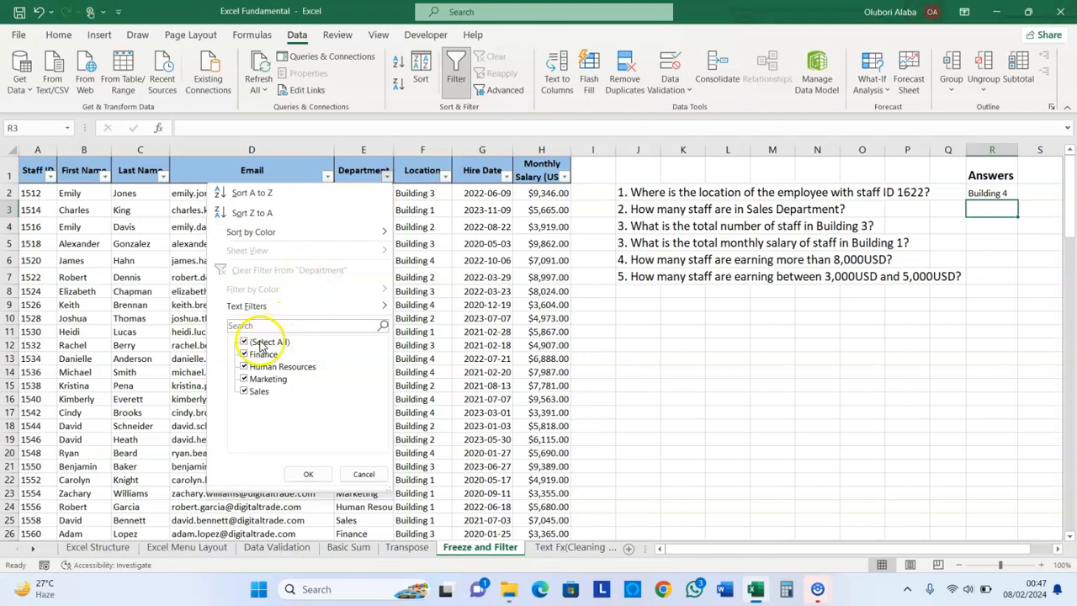
left_click(245, 343)
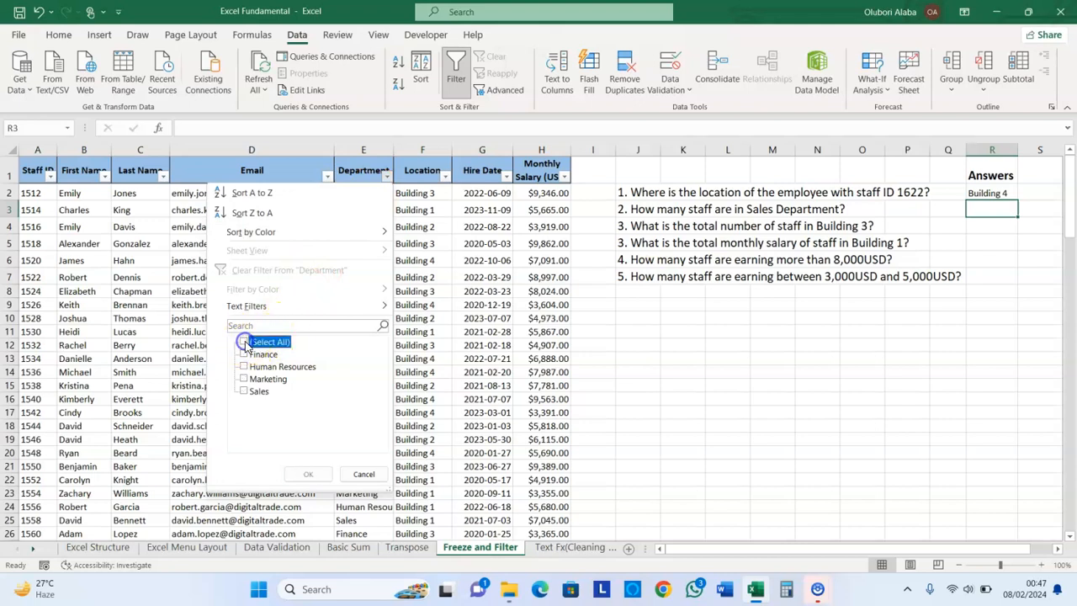
left_click(244, 391)
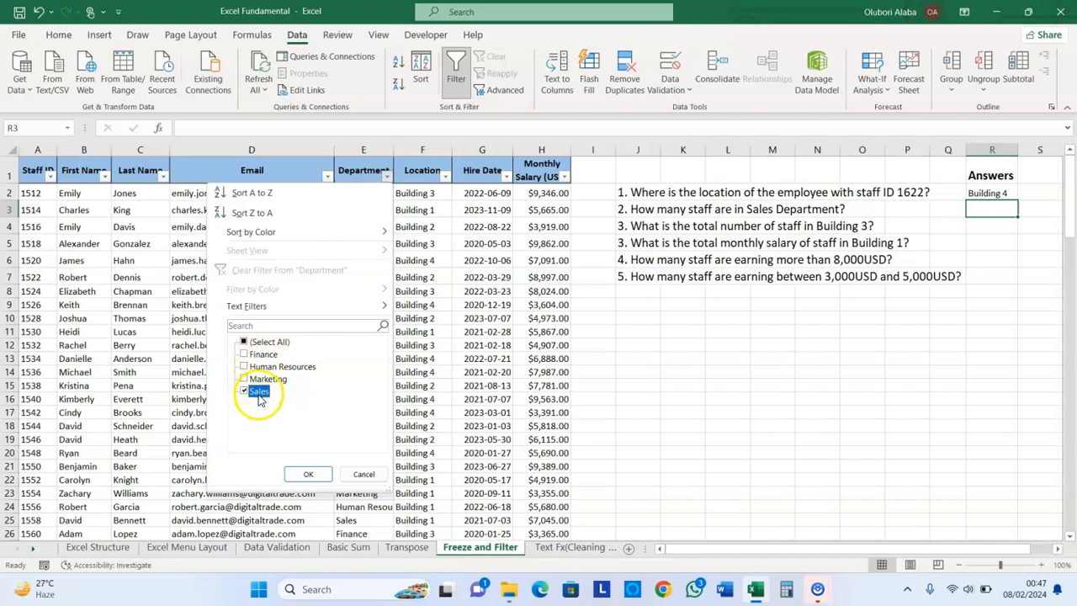
left_click(301, 474)
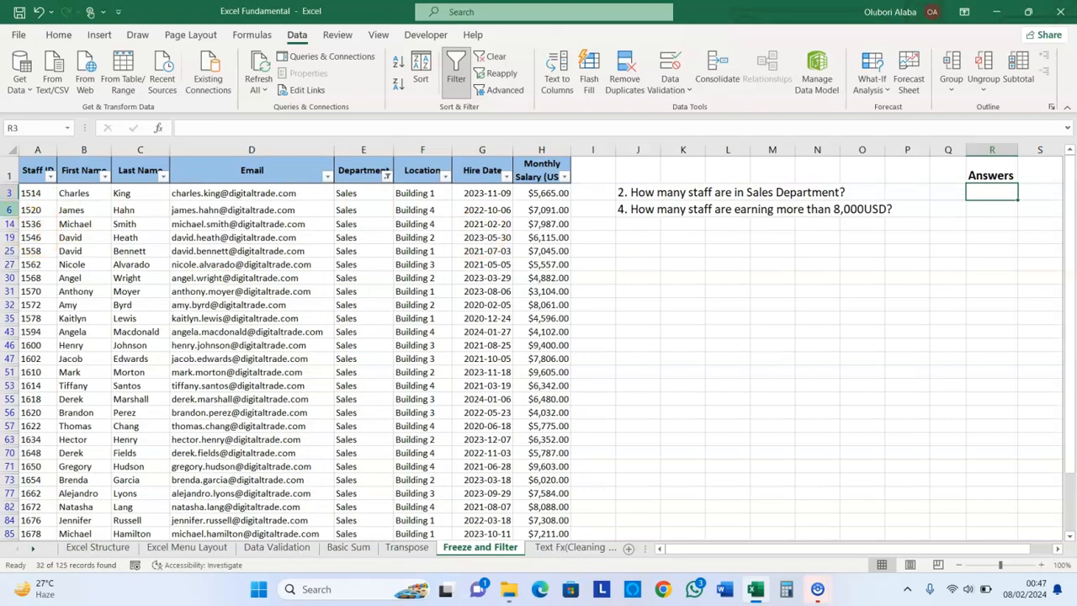
left_click(32, 193)
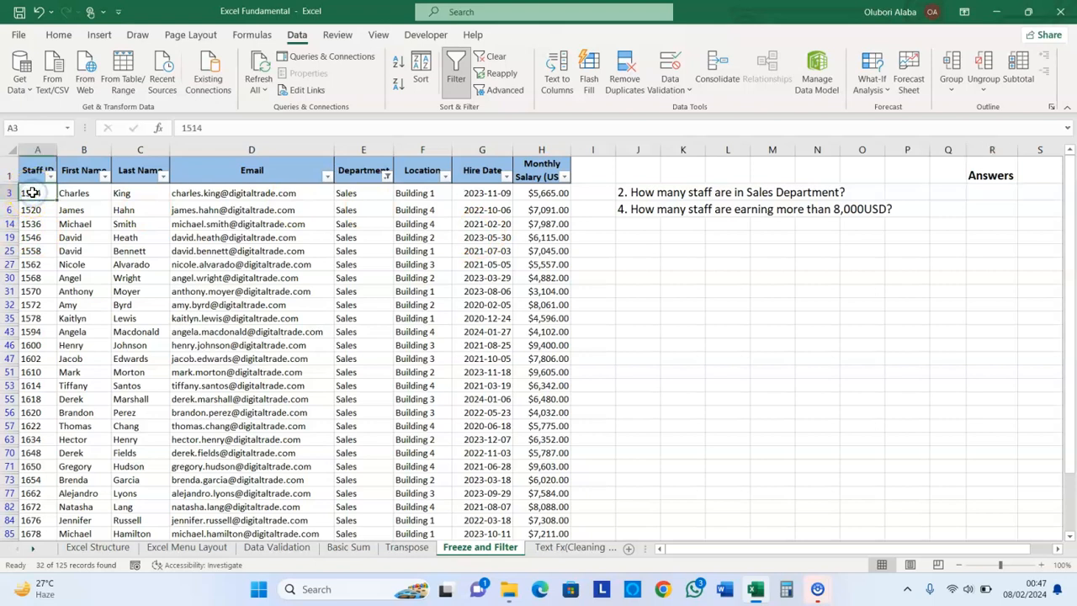
key("ctrl+shift+Down")
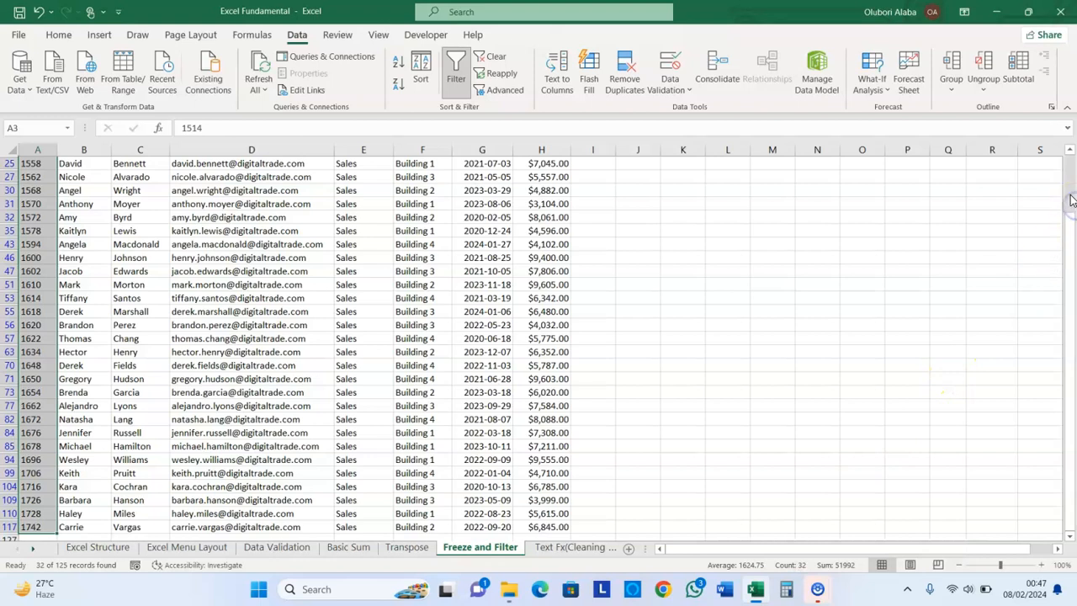
scroll(1072, 199, "up", 2)
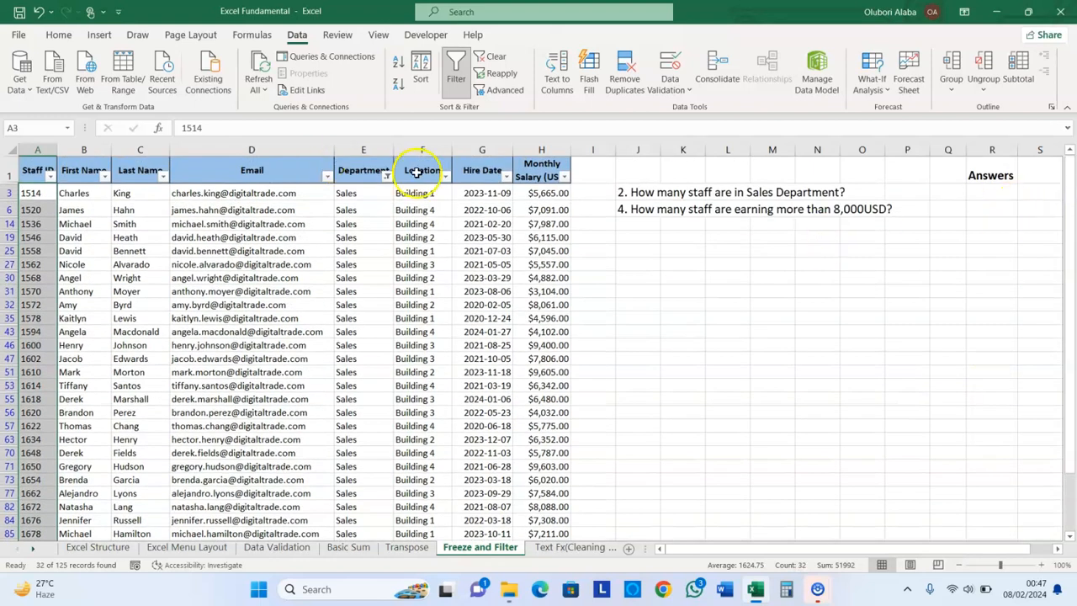
Clear the Department filter and enter 32 in R3 as the answer to question 2
left_click(387, 175)
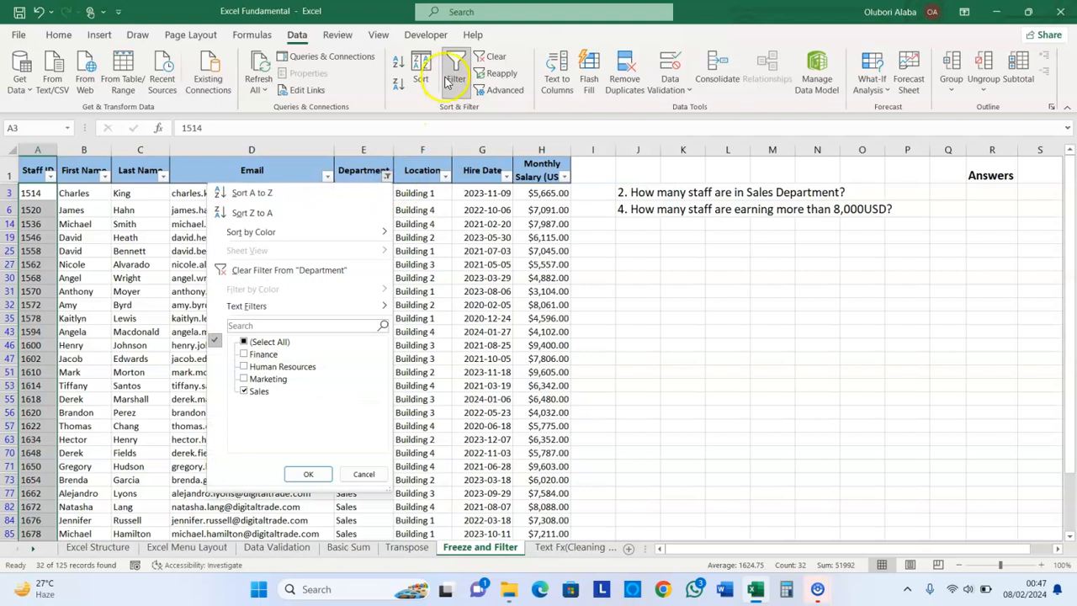
left_click(492, 57)
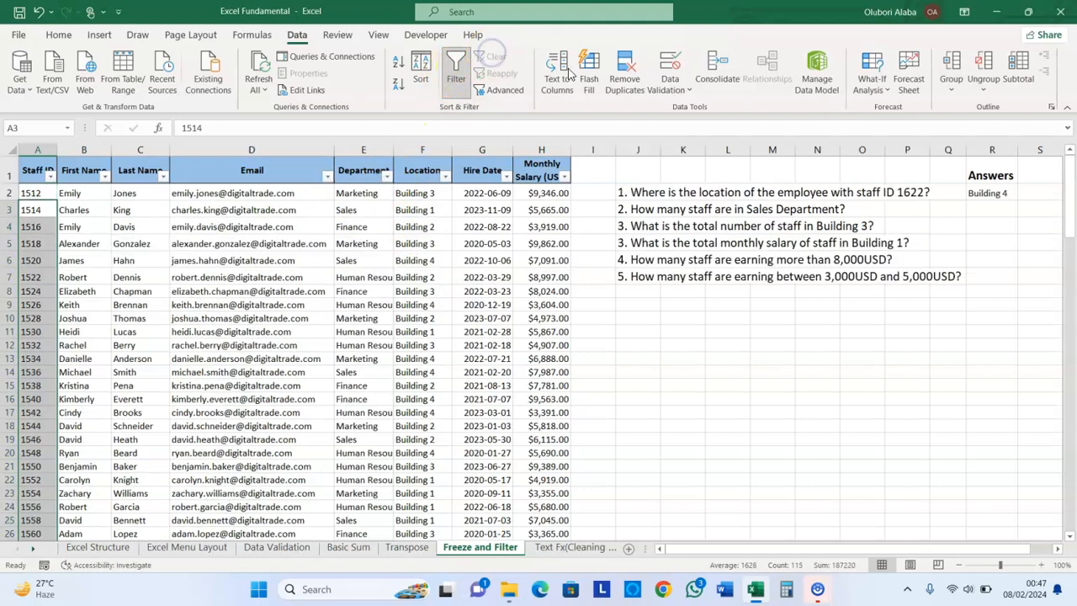
left_click(992, 209)
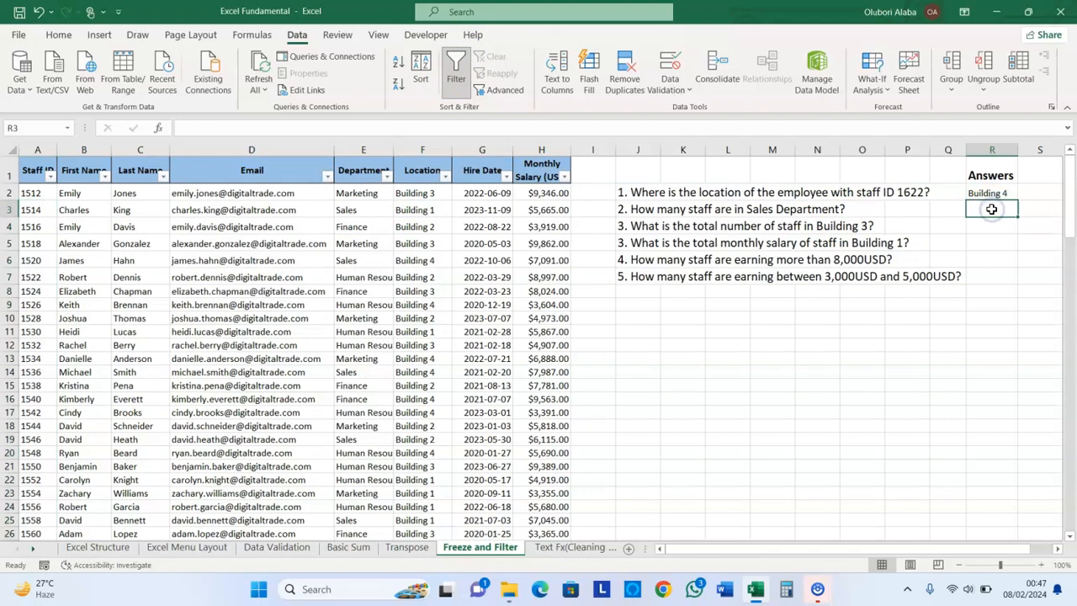
type("32")
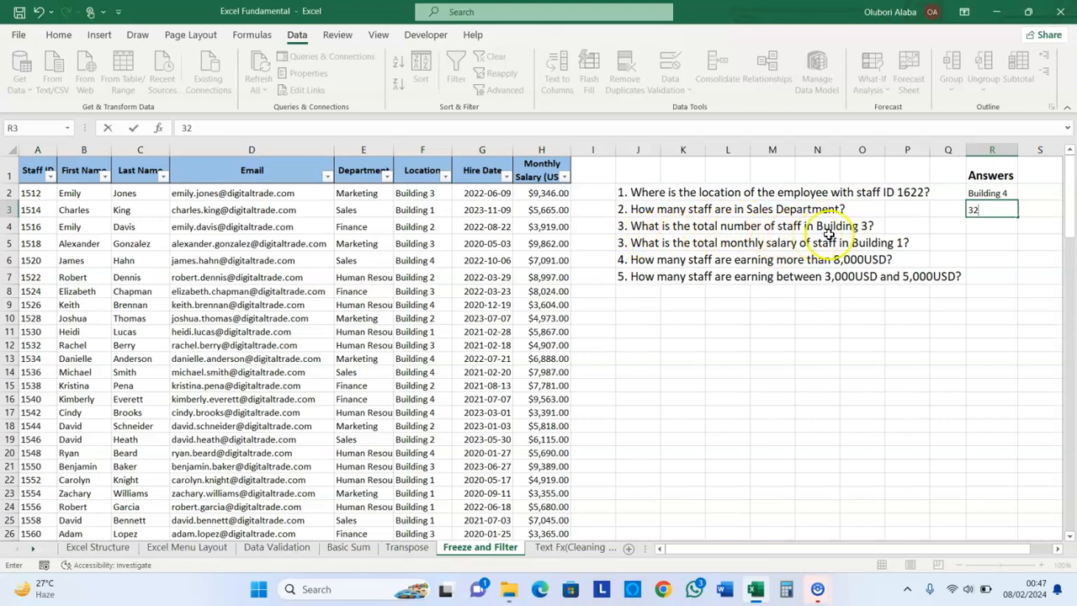
Filter the Location column to Building 3 only and select all remaining Staff IDs from A2 down to count them
left_click(446, 178)
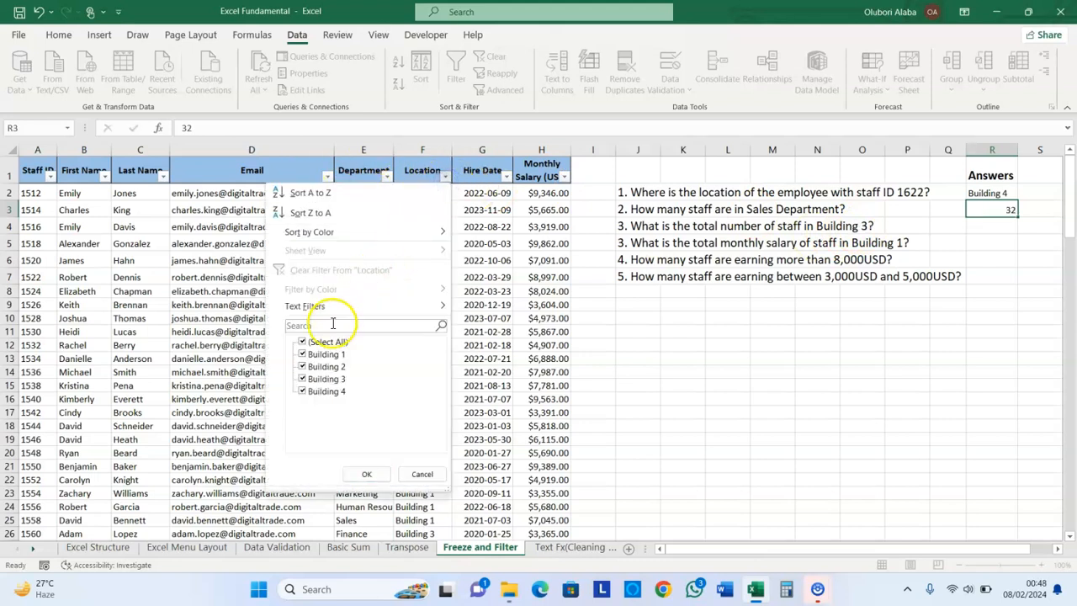
left_click(318, 345)
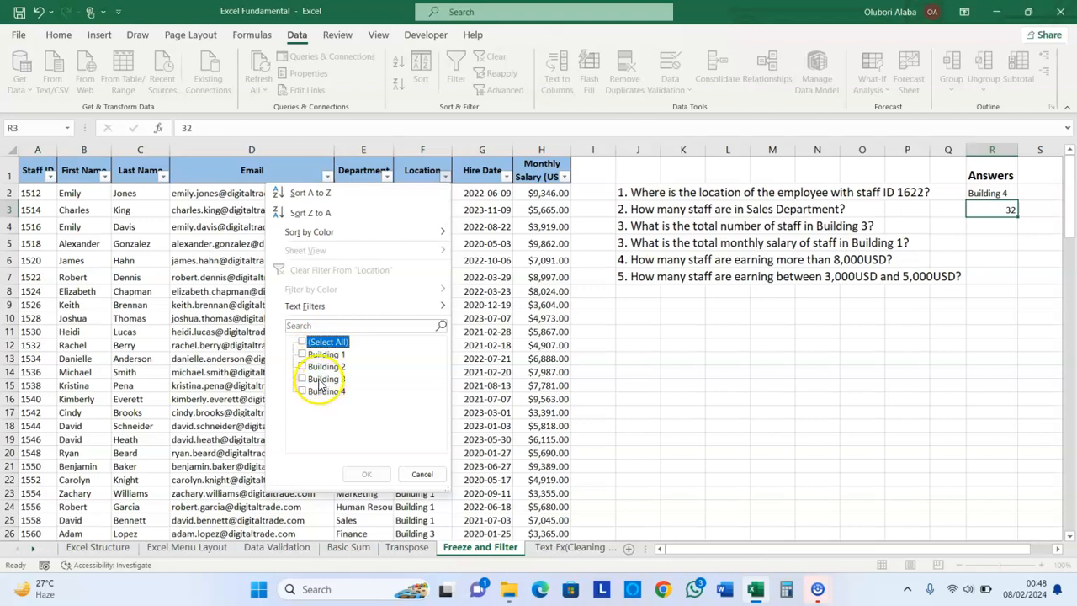
left_click(320, 382)
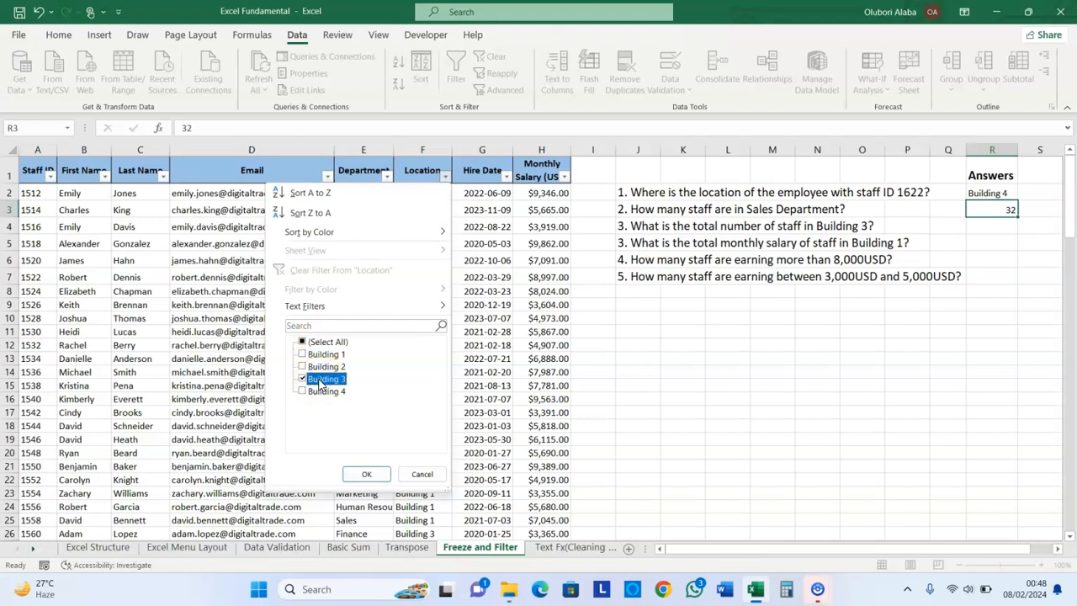
left_click(366, 474)
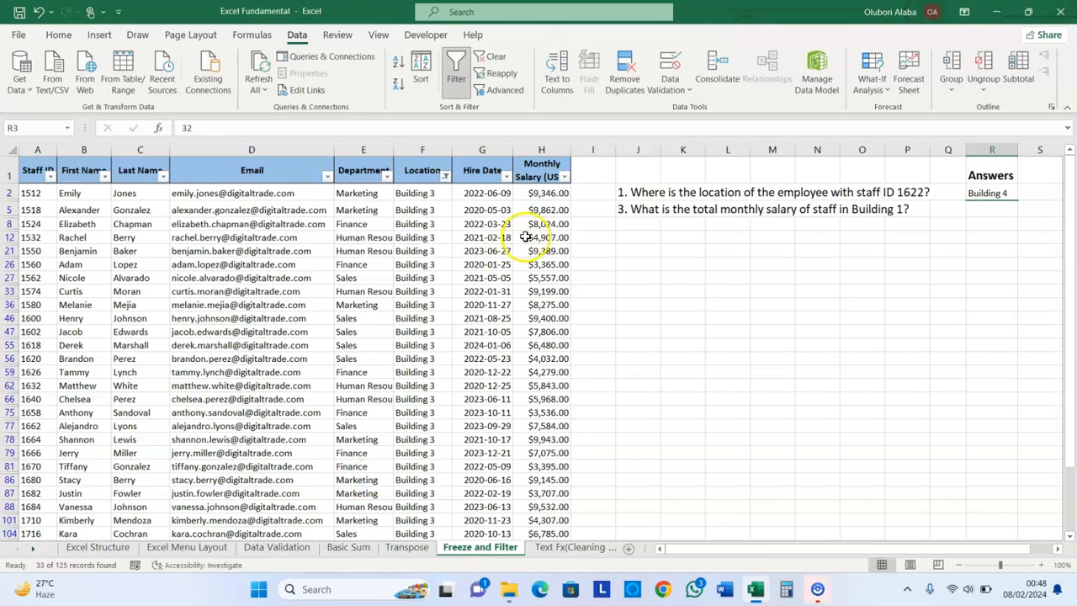
left_click(28, 195)
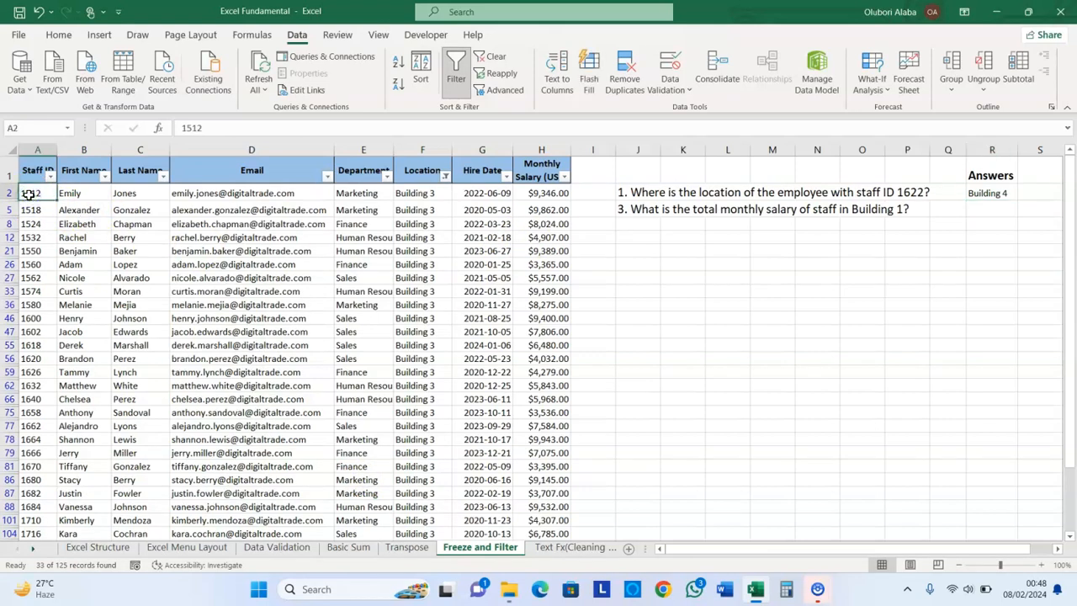
key("ctrl+shift+Down")
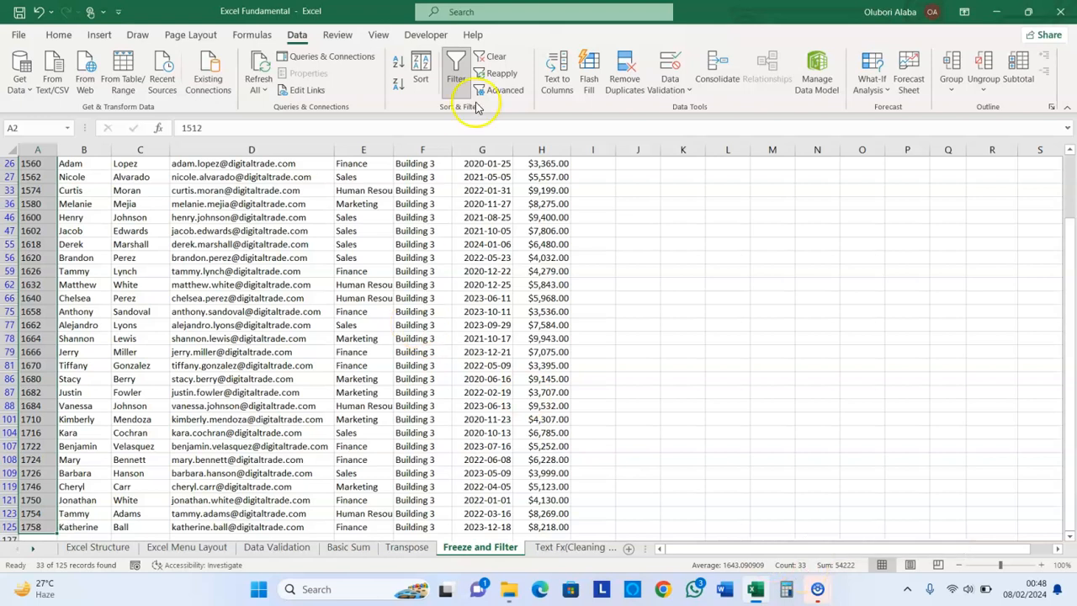
Clear the Location filter and enter 33 in R4 as the answer to the Building 3 staff question
left_click(484, 57)
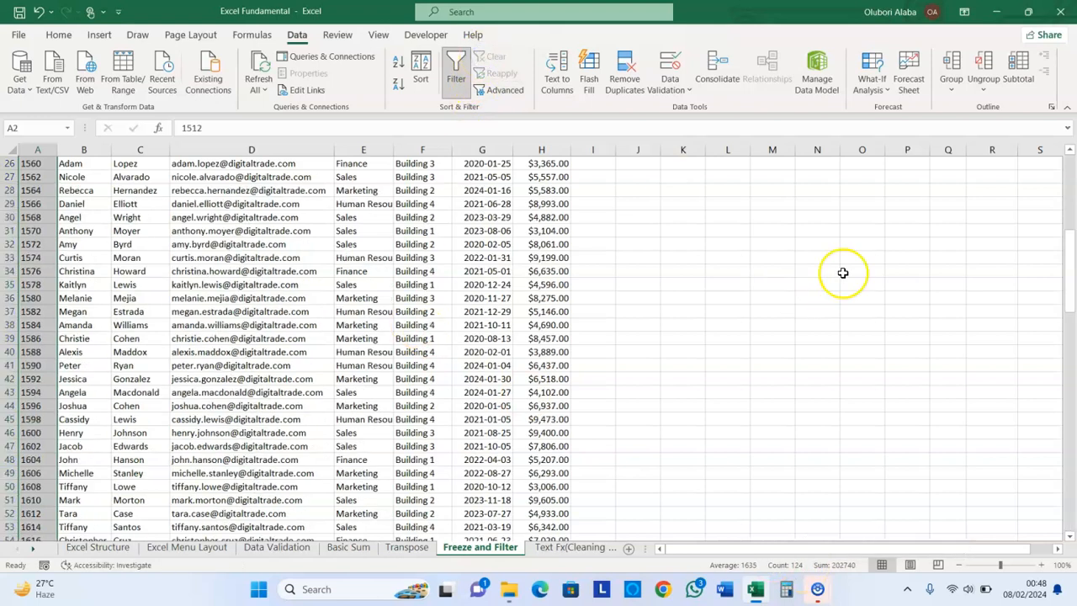
left_click(1070, 200)
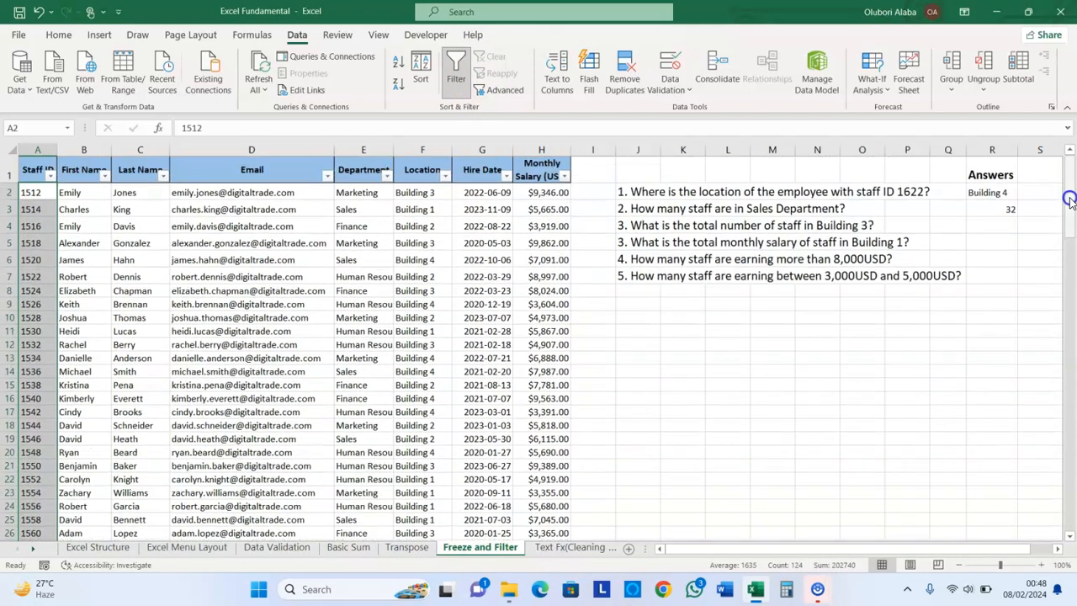
left_click(983, 225)
type("33")
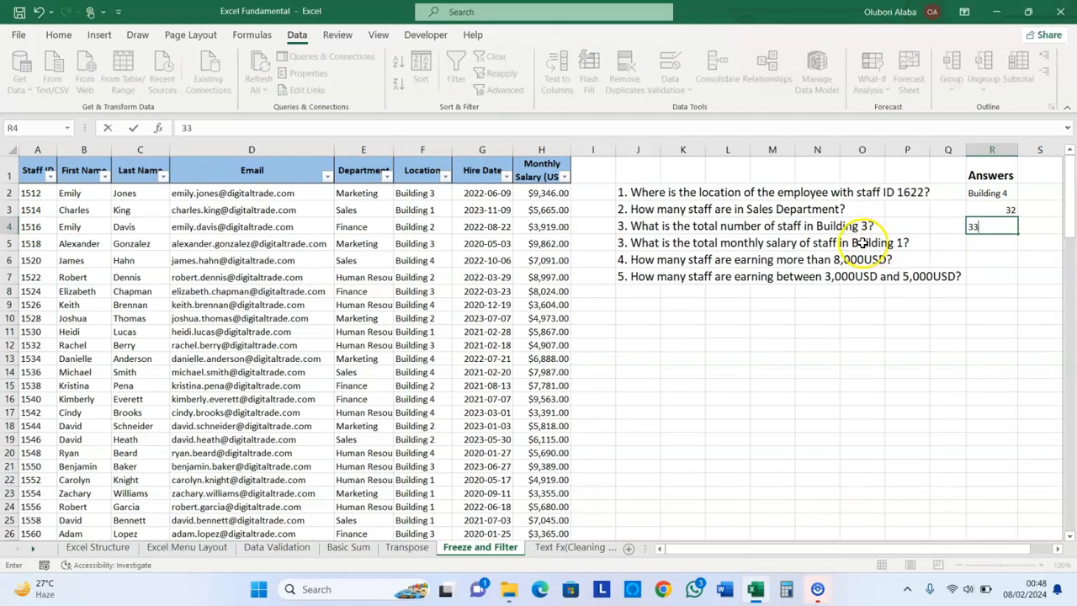
left_click(805, 242)
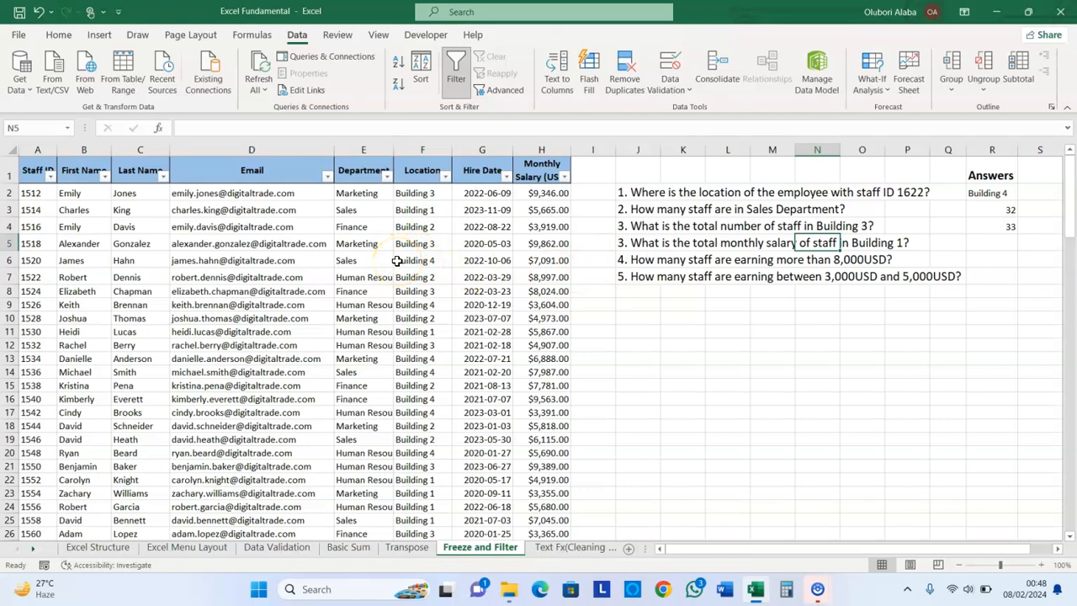
Filter the Location column to Building 1 only and select the remaining Monthly Salary values from H3 down to read their sum
left_click(446, 180)
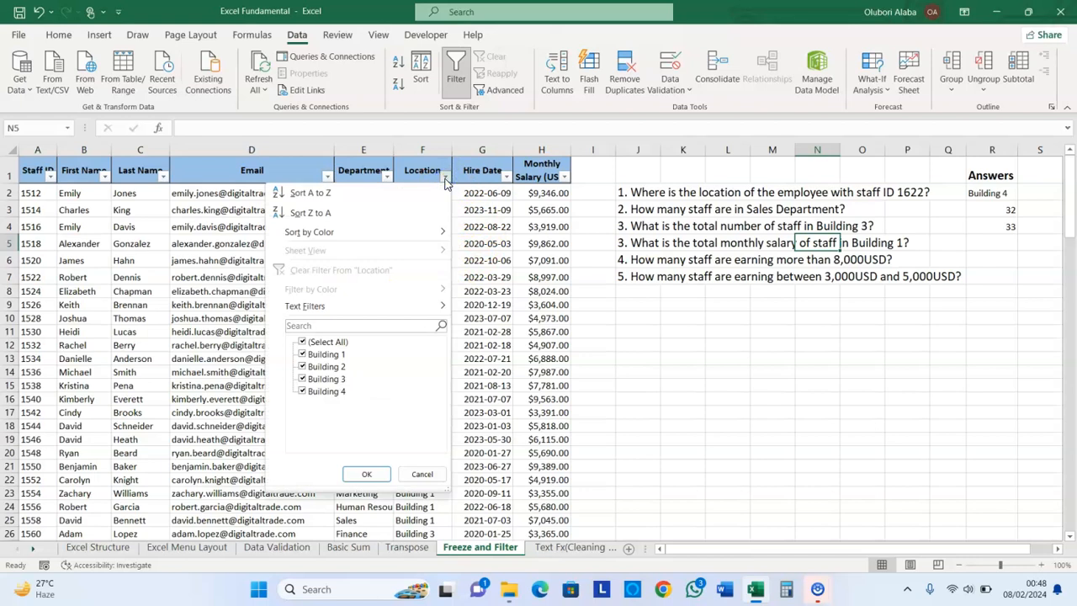
left_click(329, 343)
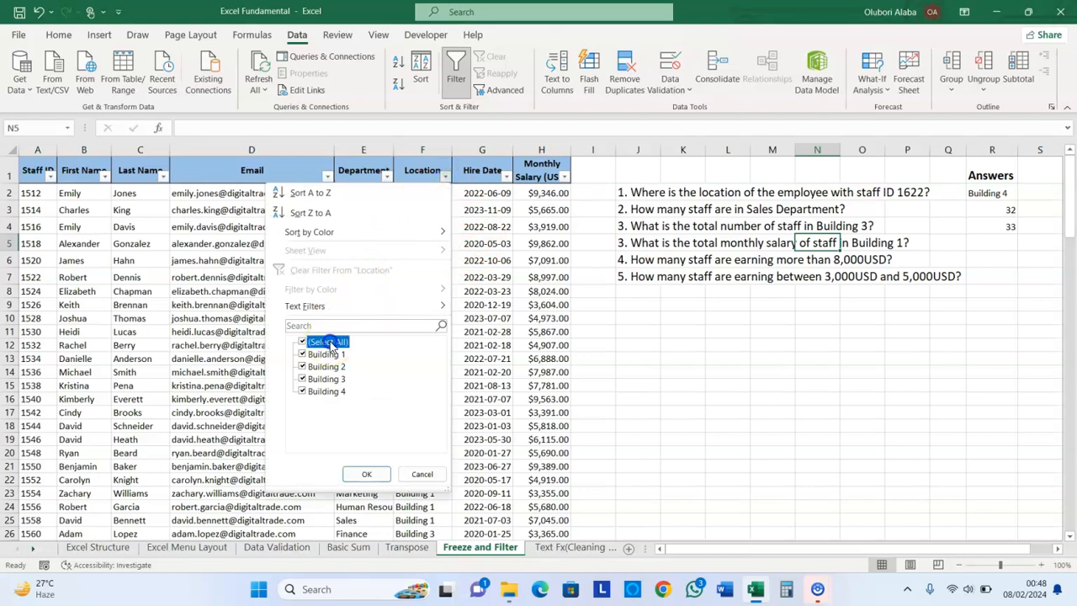
left_click(324, 355)
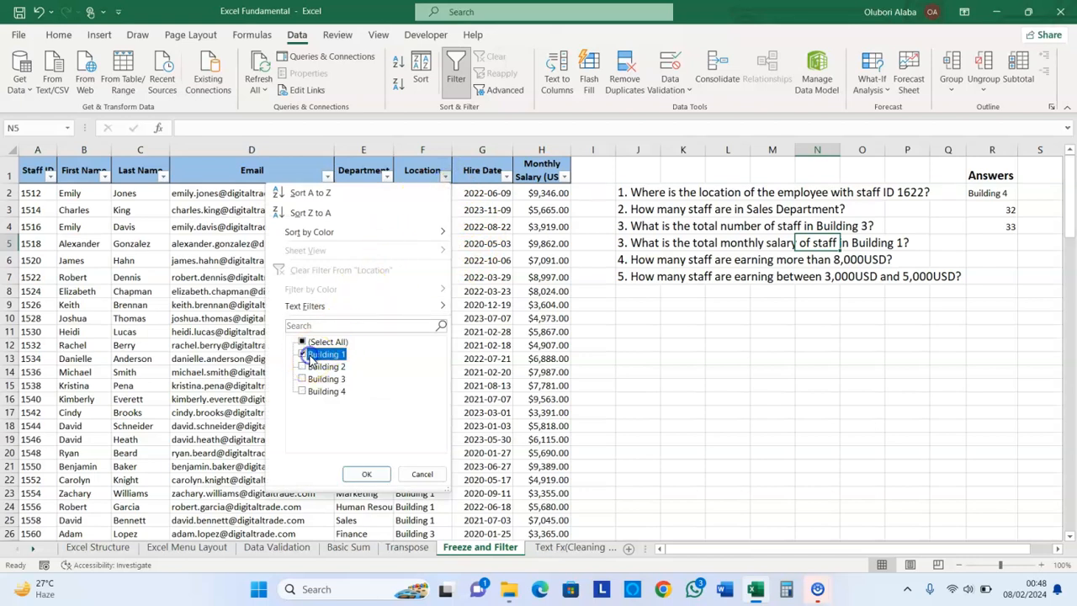
left_click(366, 473)
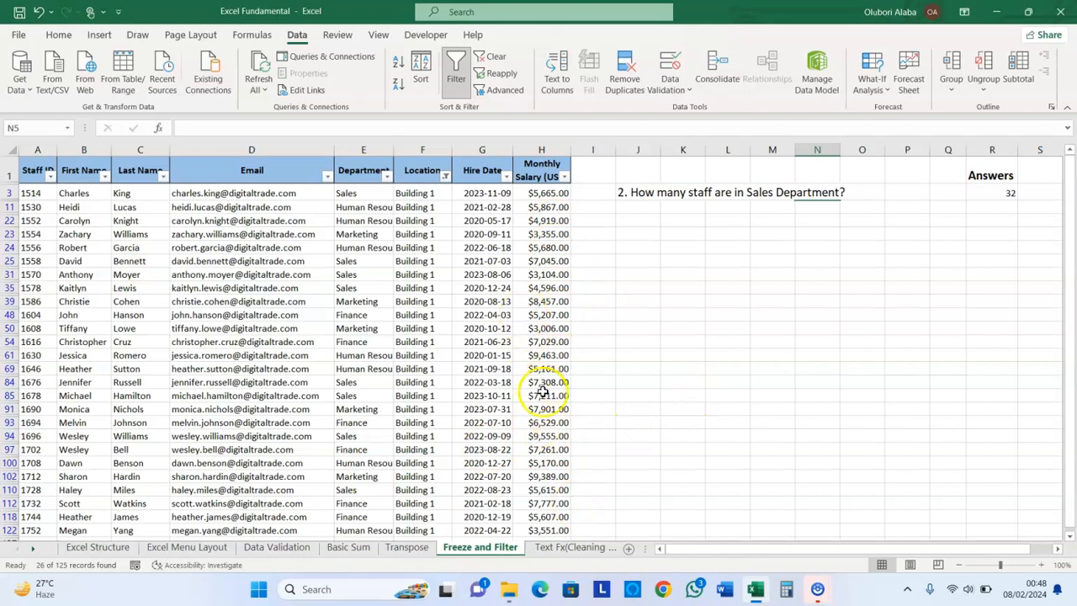
left_click(543, 194)
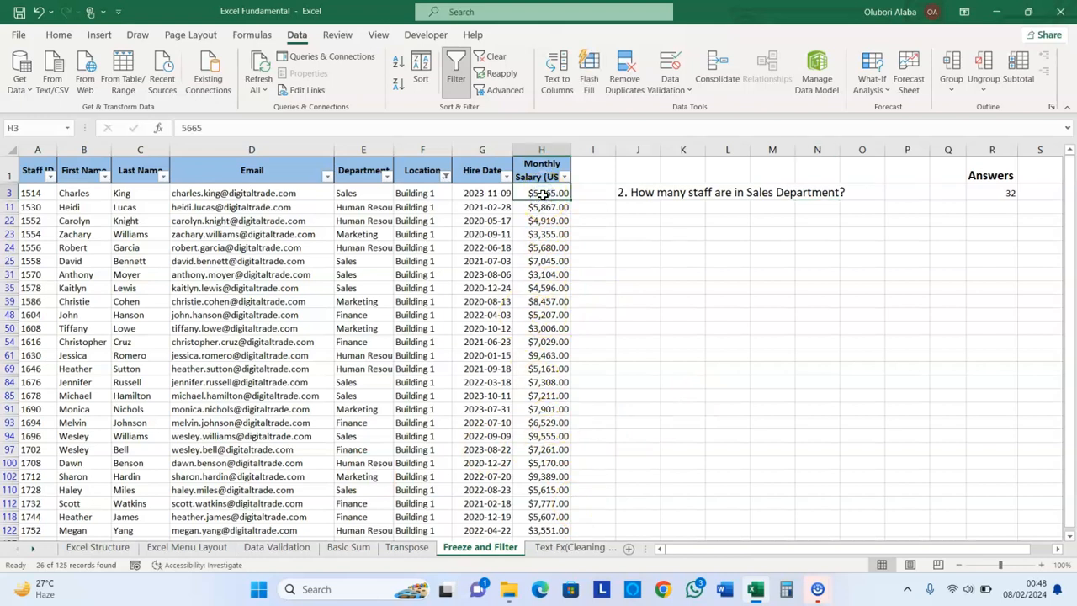
key("ctrl+shift+Down")
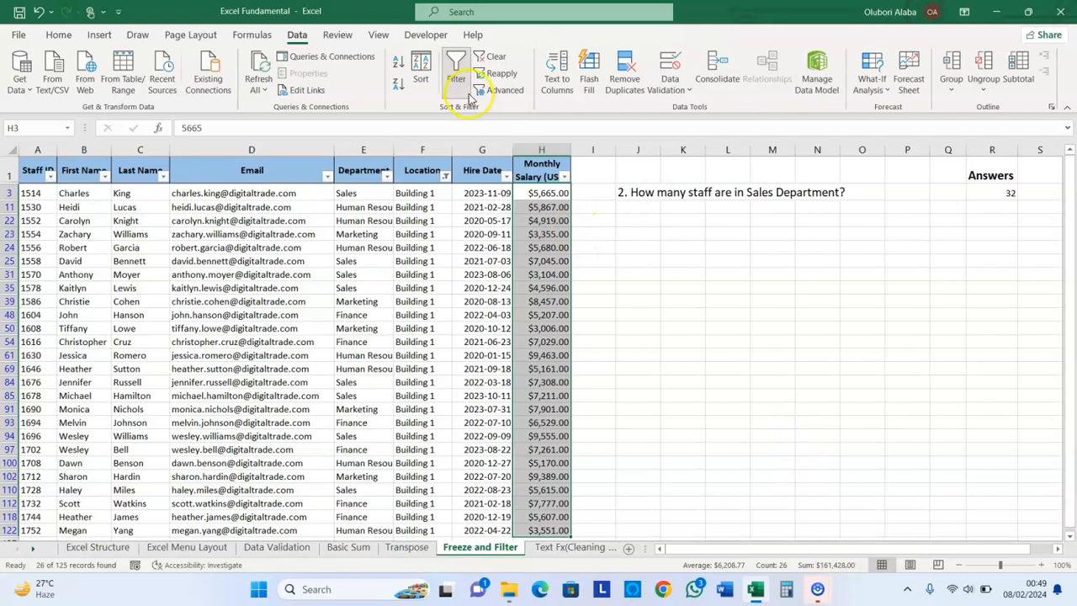
Clear the Location filter and enter 161,468 in R5 as the answer to the Building 1 salary question
left_click(494, 59)
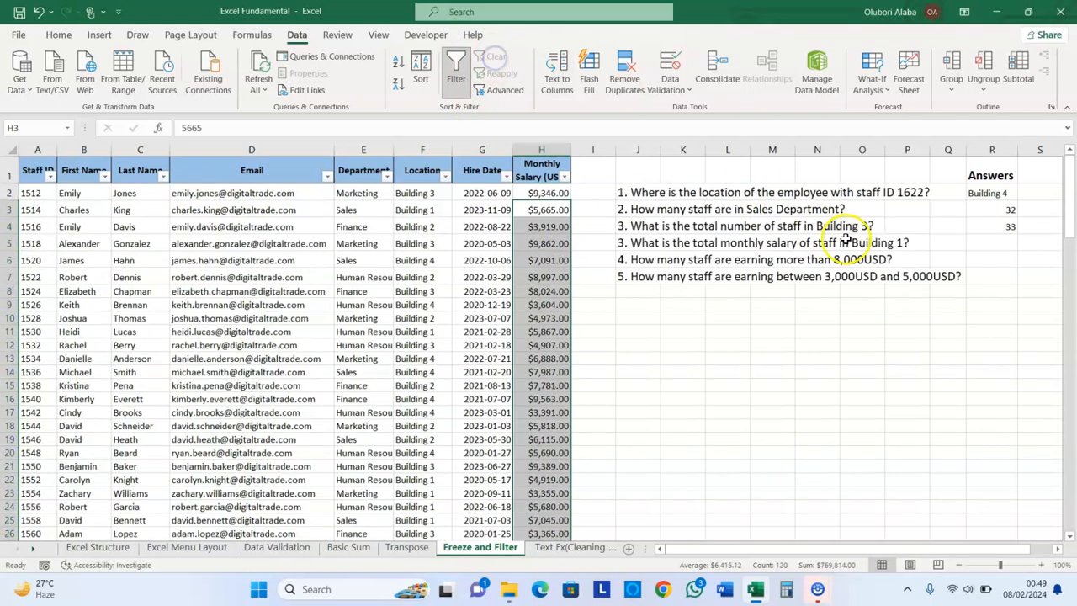
left_click(982, 243)
type("161,468")
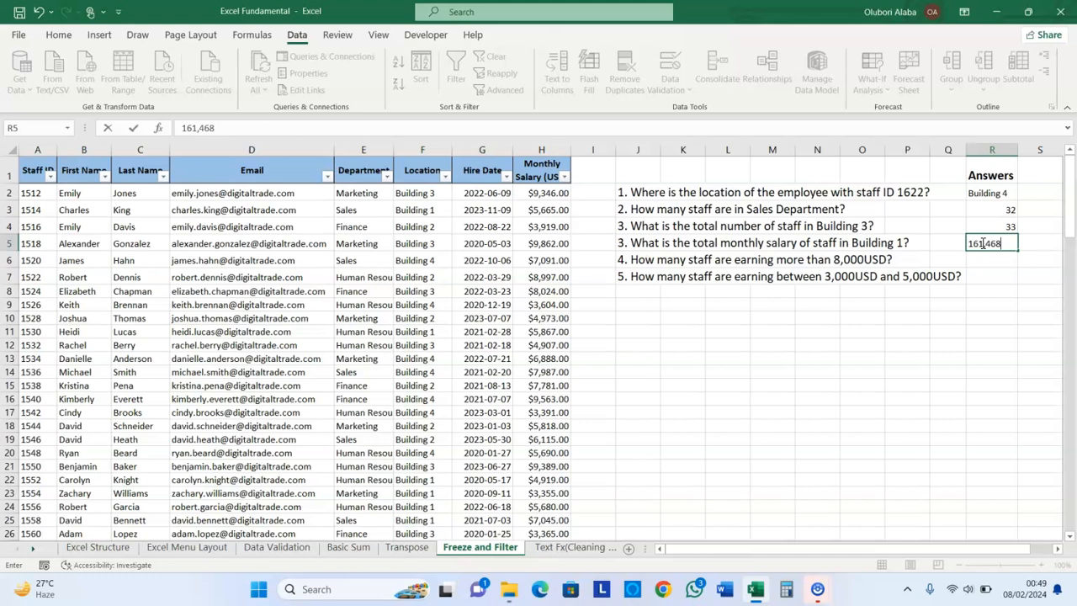
left_click(991, 260)
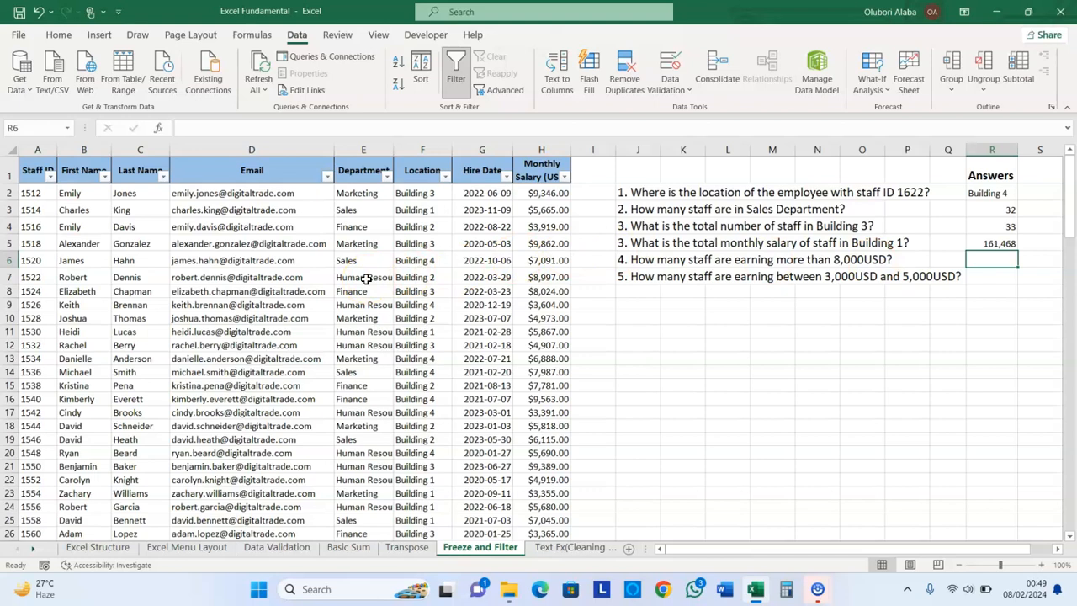
Filter the Monthly Salary column to values greater than 8000 and select all remaining Staff IDs from A2 down to count them
left_click(564, 177)
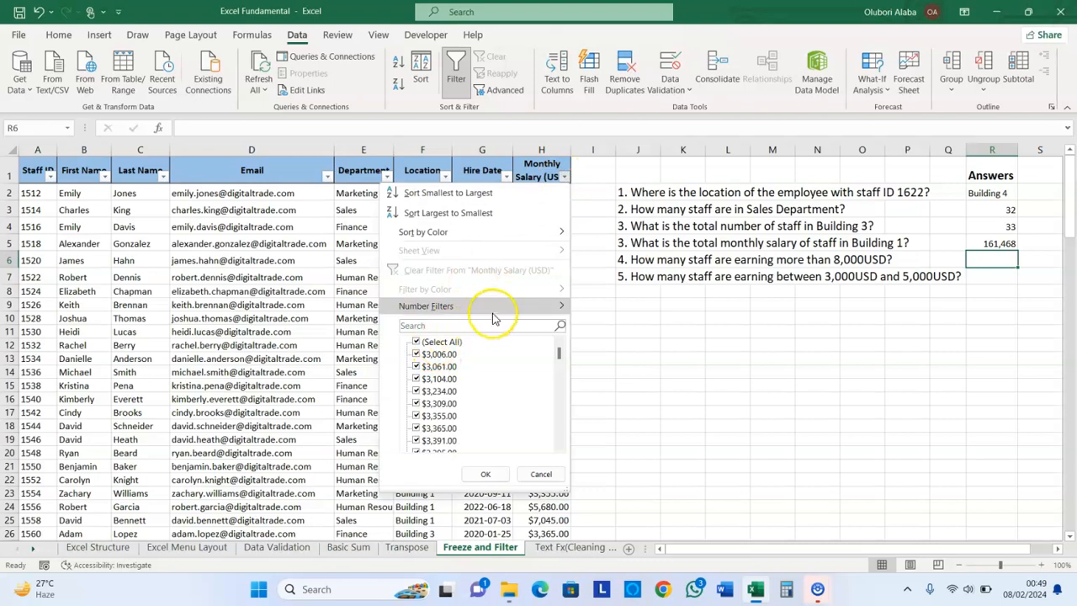
mouse_move(522, 310)
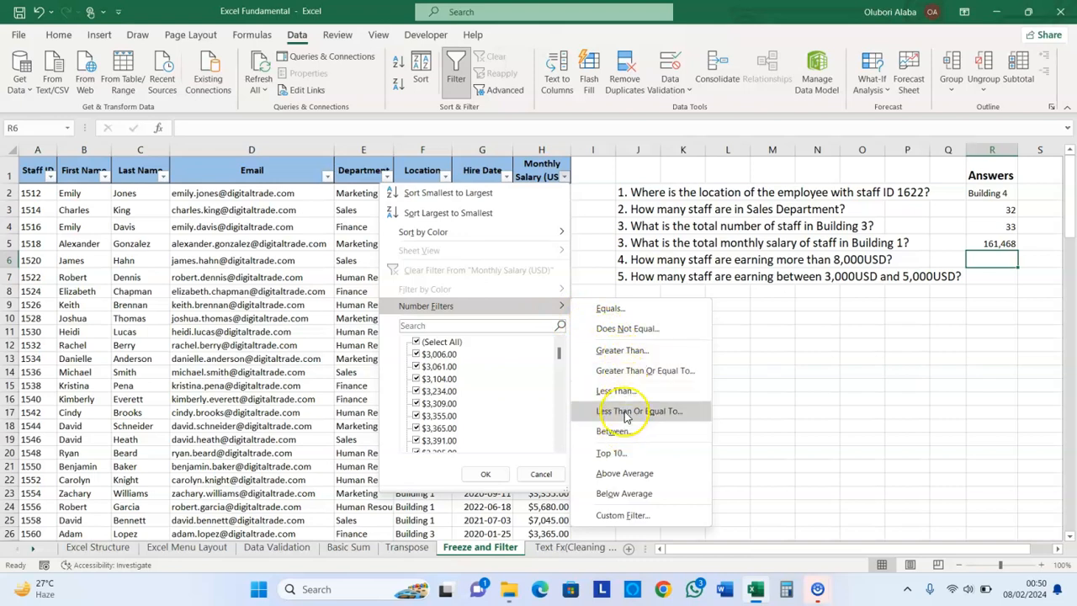
left_click(623, 352)
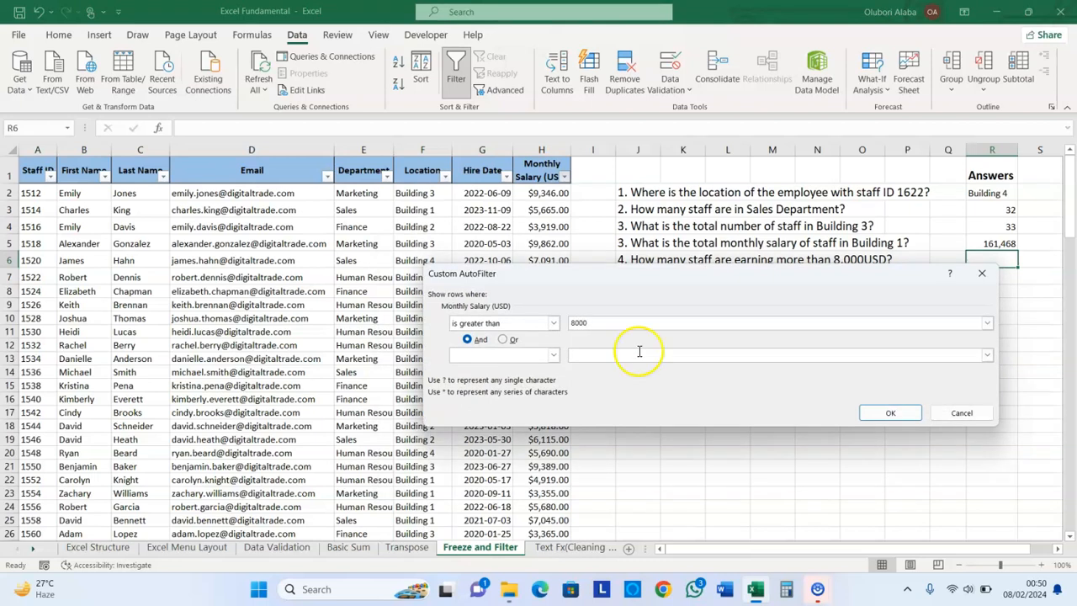
left_click(889, 412)
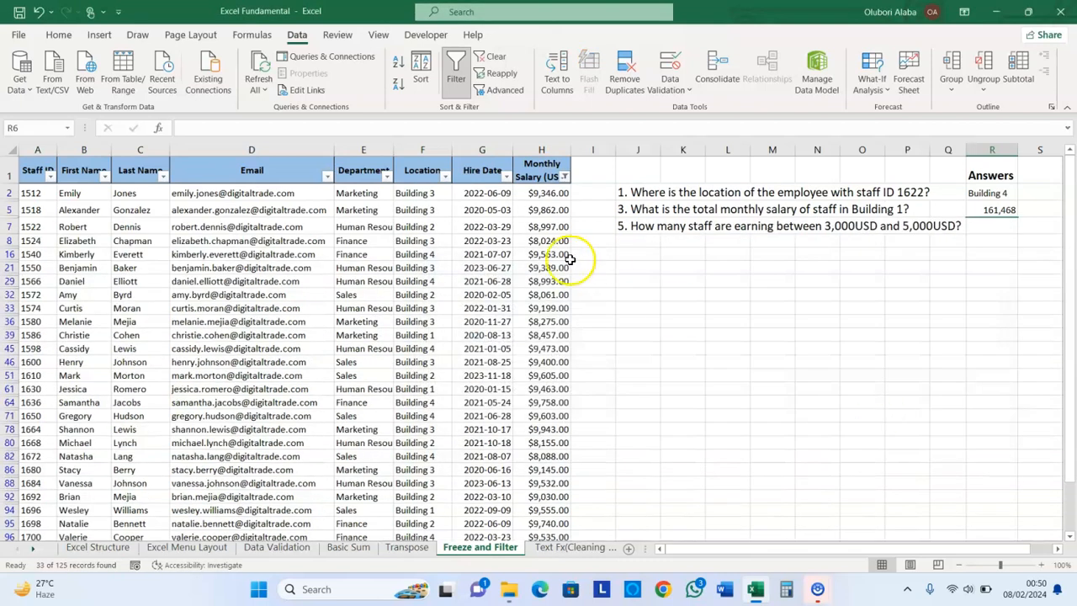
left_click(40, 196)
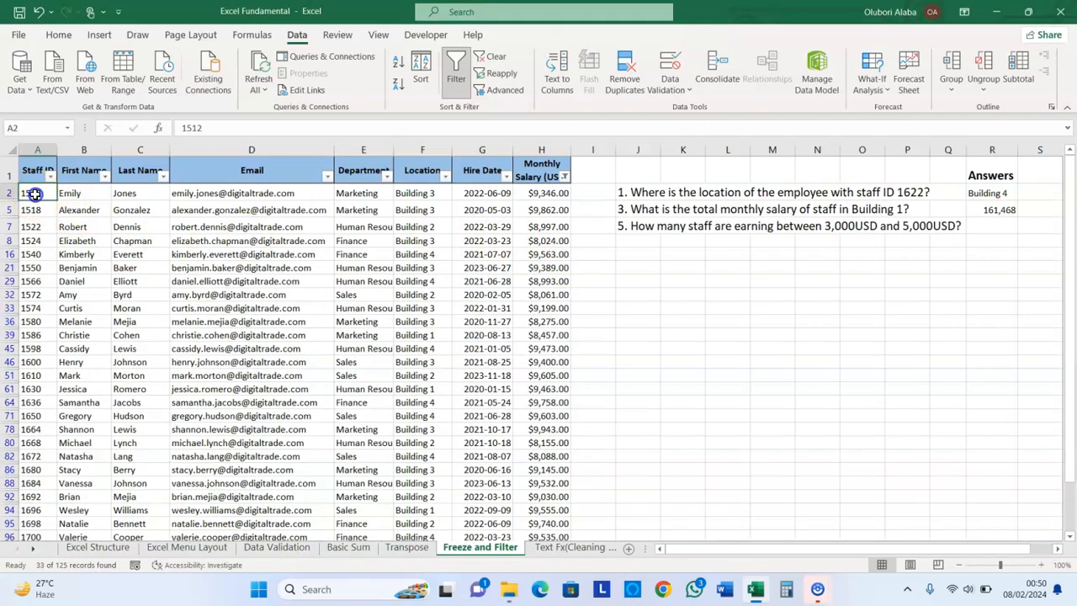
key("ctrl+shift+Down")
key("ctrl+q")
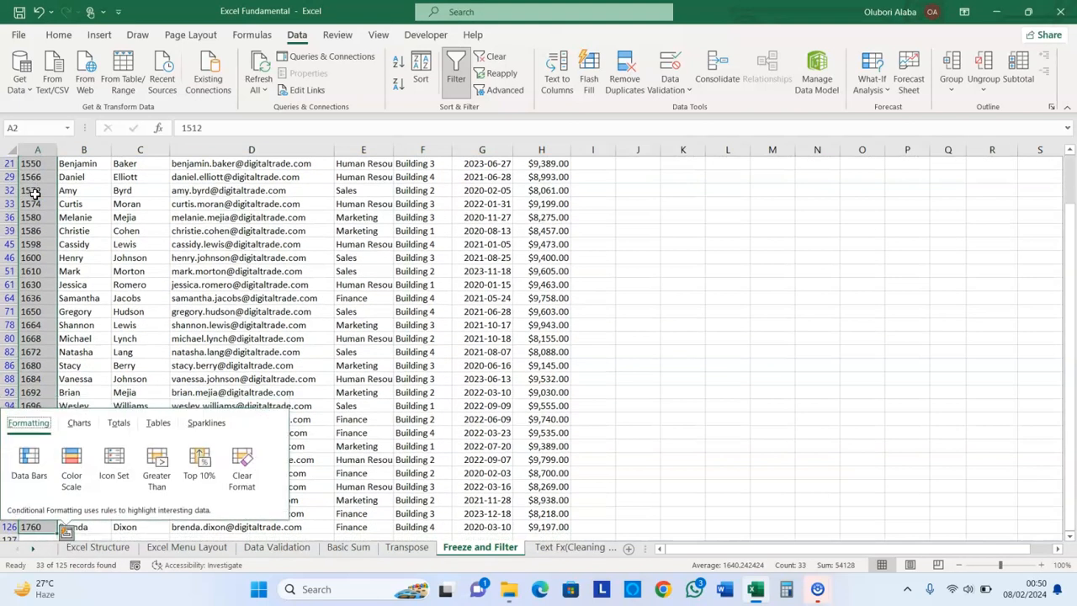
Clear the Monthly Salary filter and enter 33 in R6 as the answer to the question on staff earning more than 8,000 USD
left_click(496, 58)
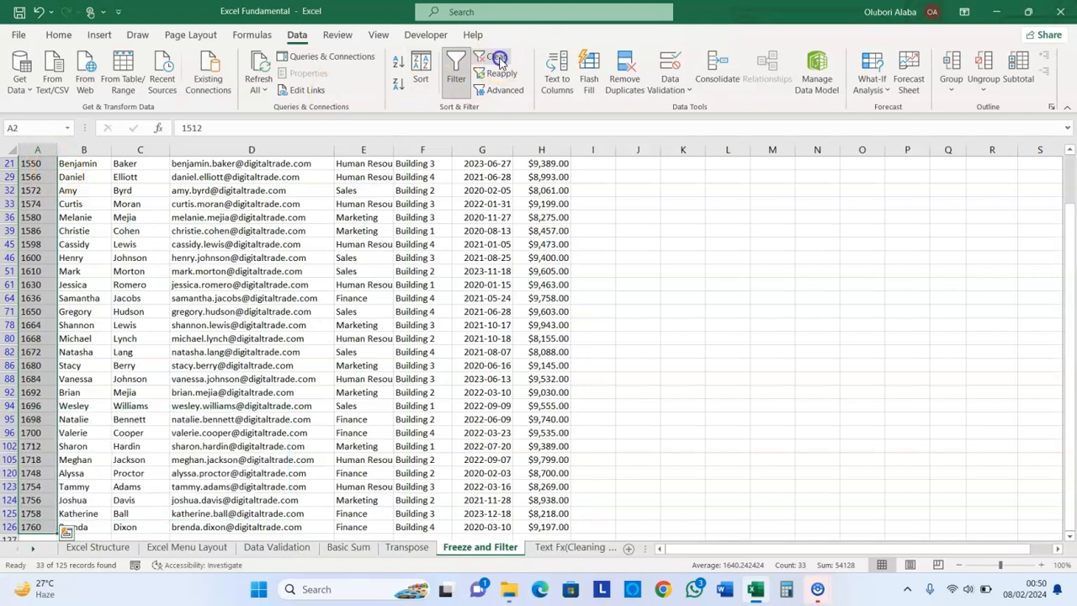
scroll(1062, 211, "up", 7)
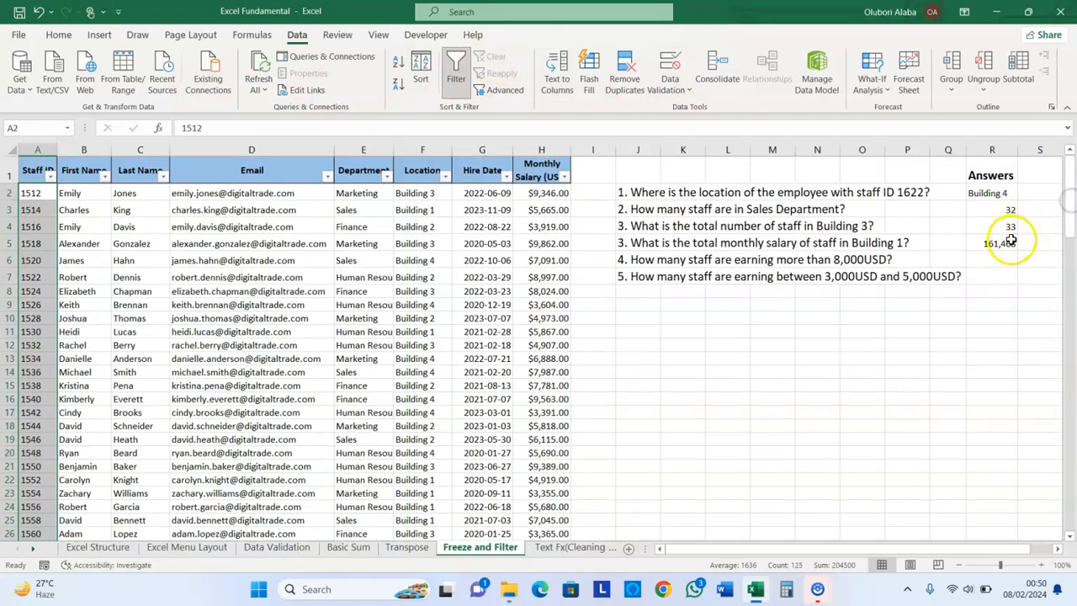
left_click(997, 260)
type("33")
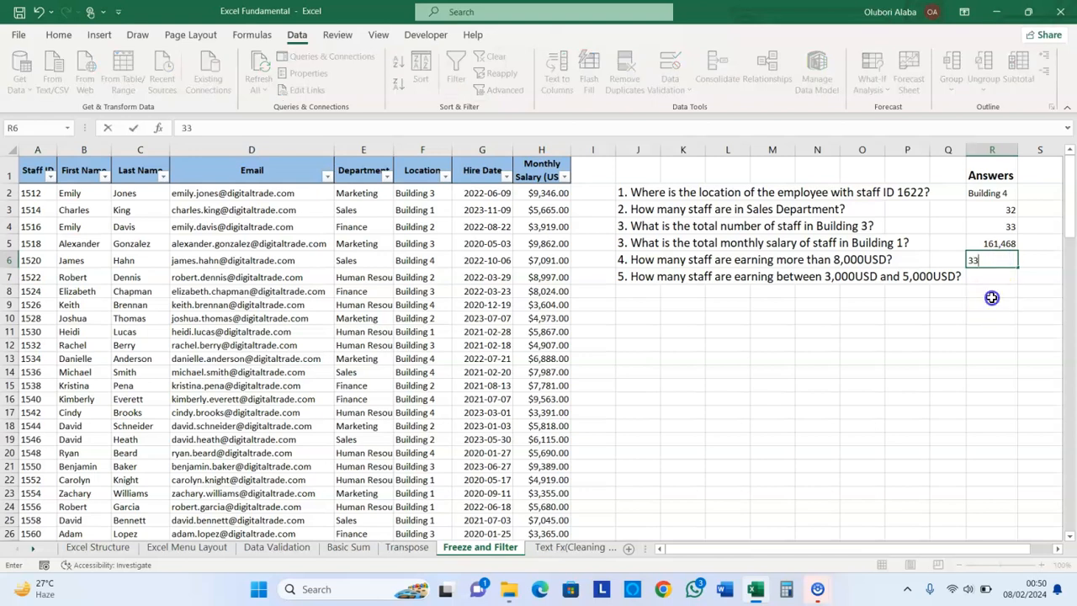
left_click(991, 292)
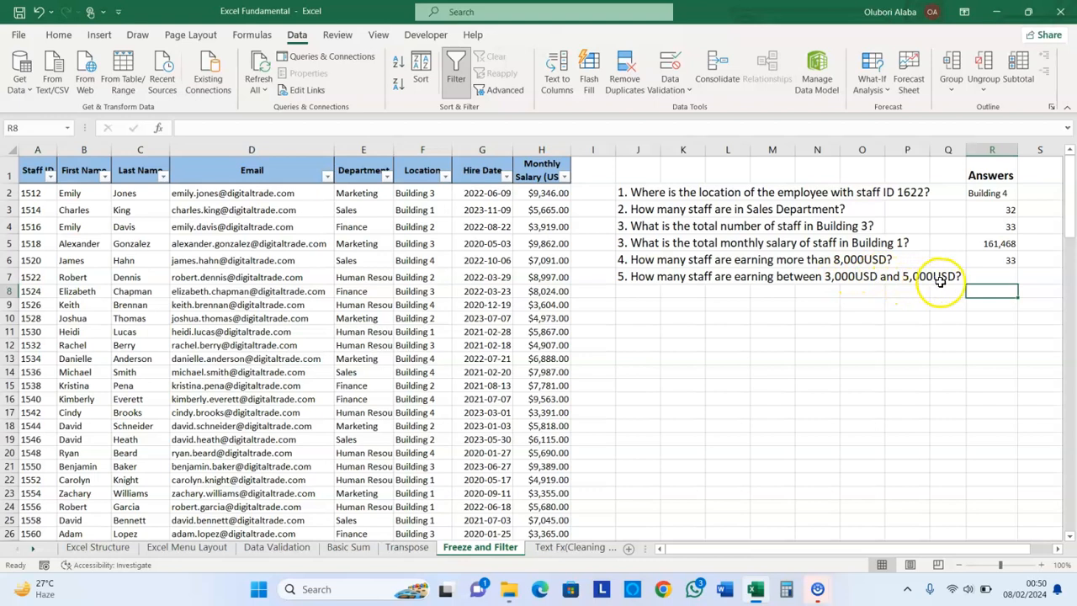
Filter the Monthly Salary column to values between 3000 and 5000 and select the remaining salaries from H4 down to count them
left_click(561, 177)
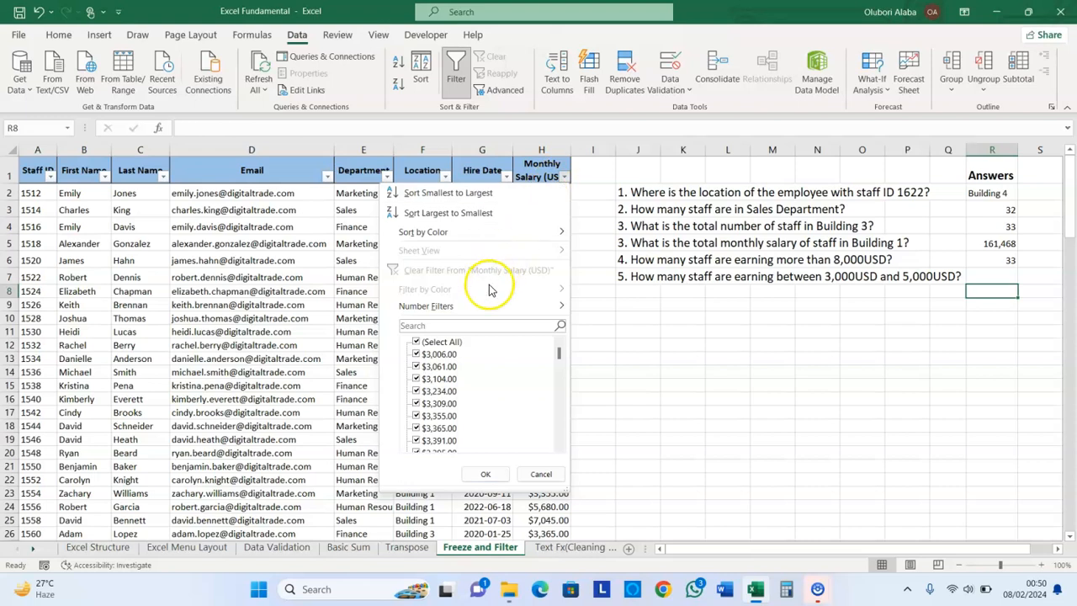
left_click(424, 342)
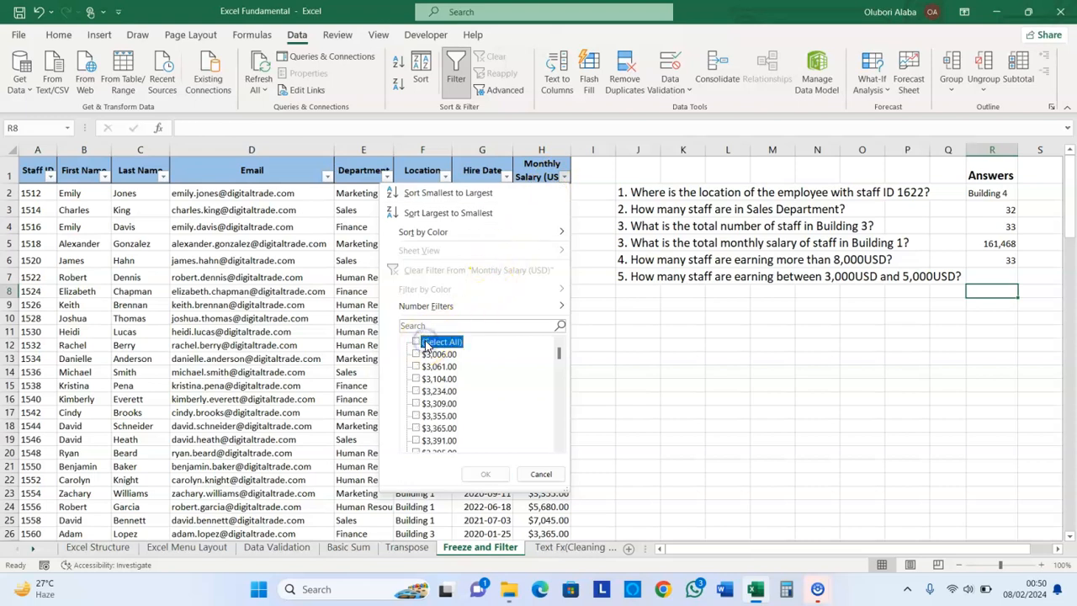
left_click(426, 342)
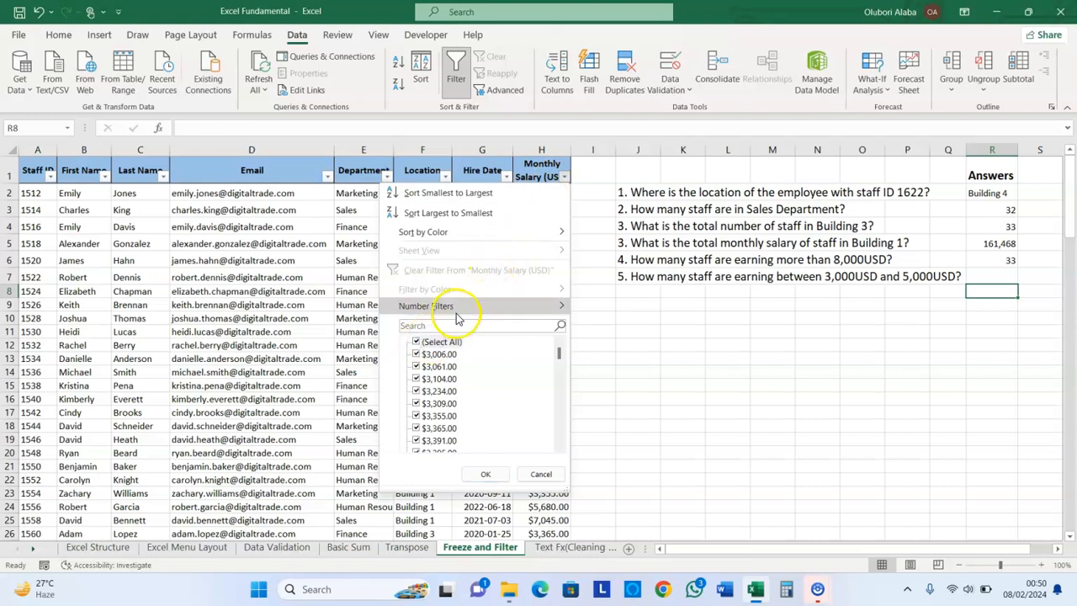
left_click(454, 306)
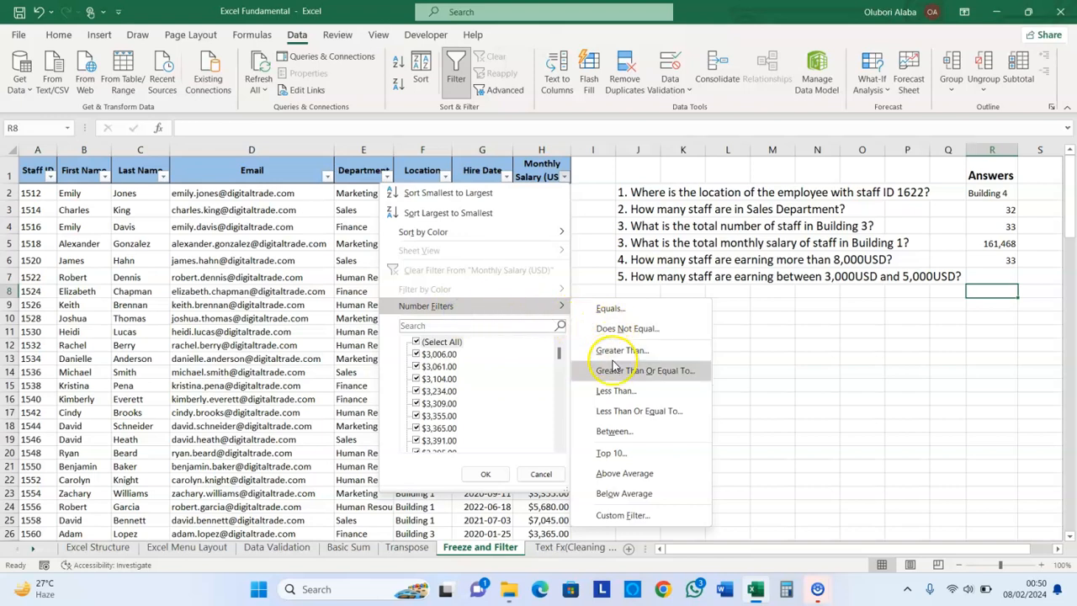
left_click(614, 432)
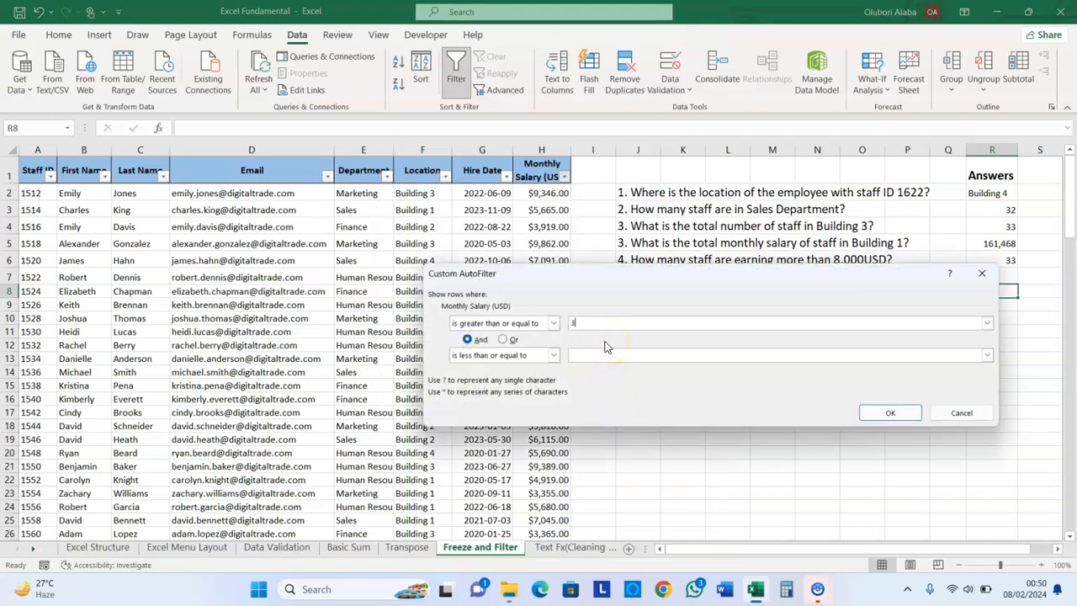
type("3000")
left_click(611, 360)
left_click(889, 413)
left_click(553, 193)
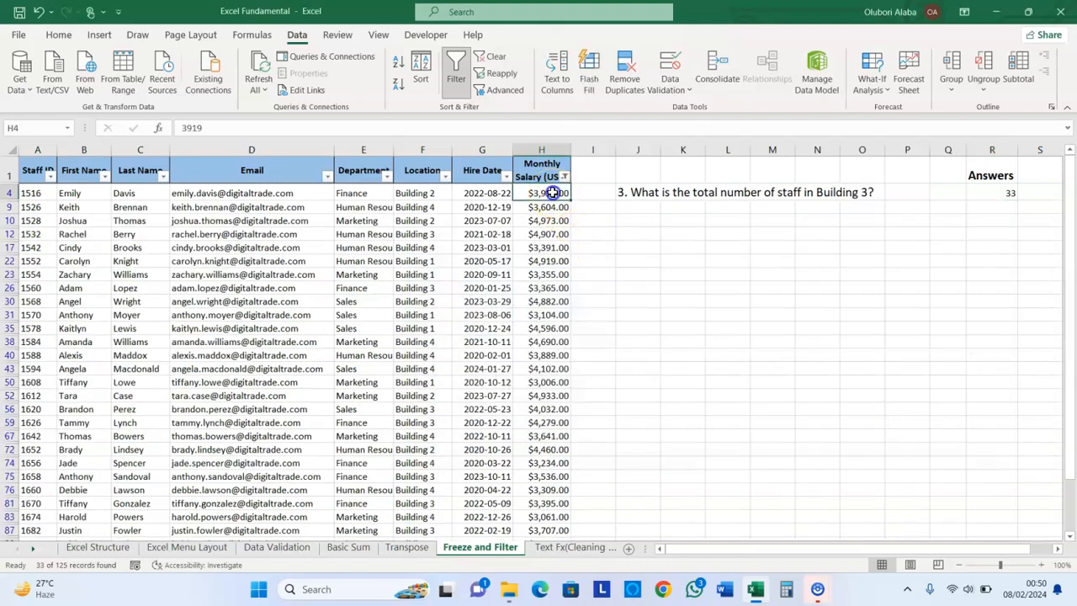
key("ctrl+shift+Down")
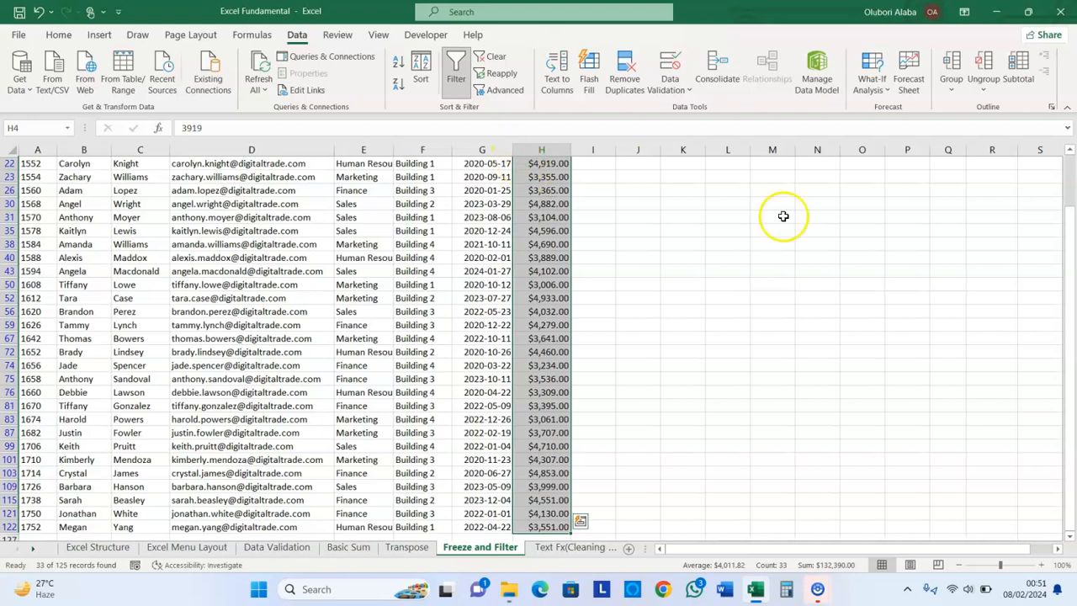
scroll(1043, 181, "up", 5)
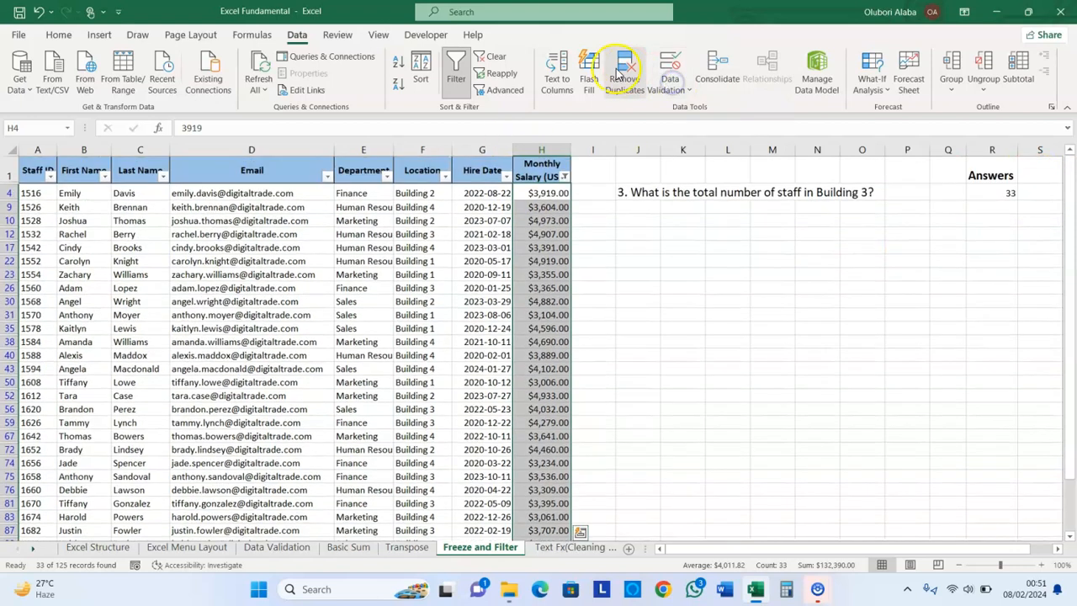